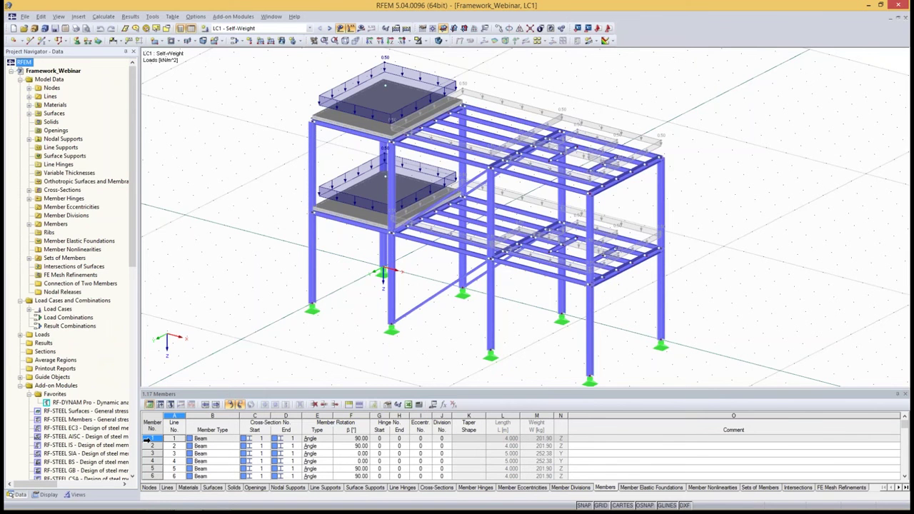
Display the generated area loads of LC1 separately as individual member loads.
click(148, 441)
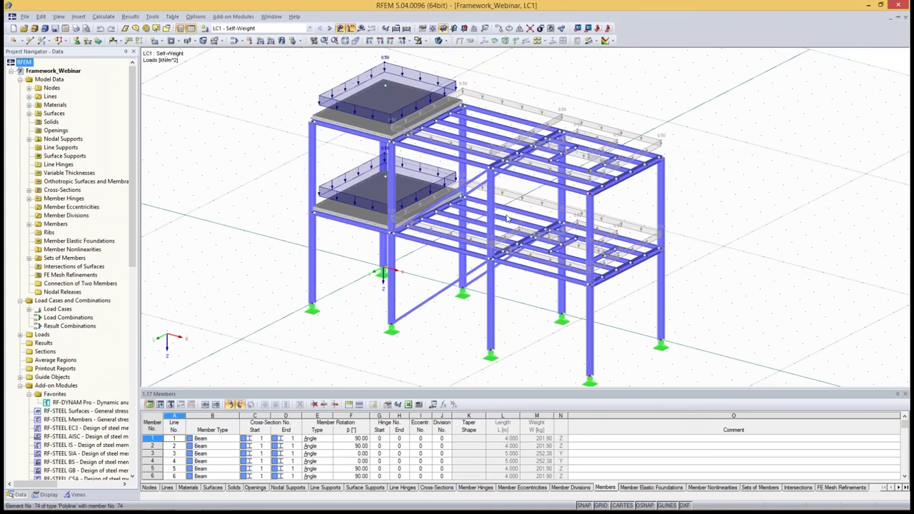
right_click(509, 105)
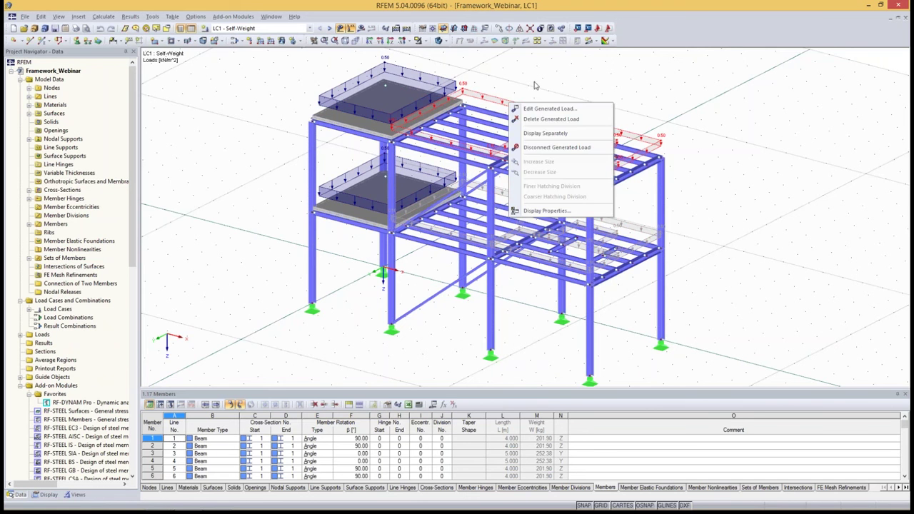
click(498, 99)
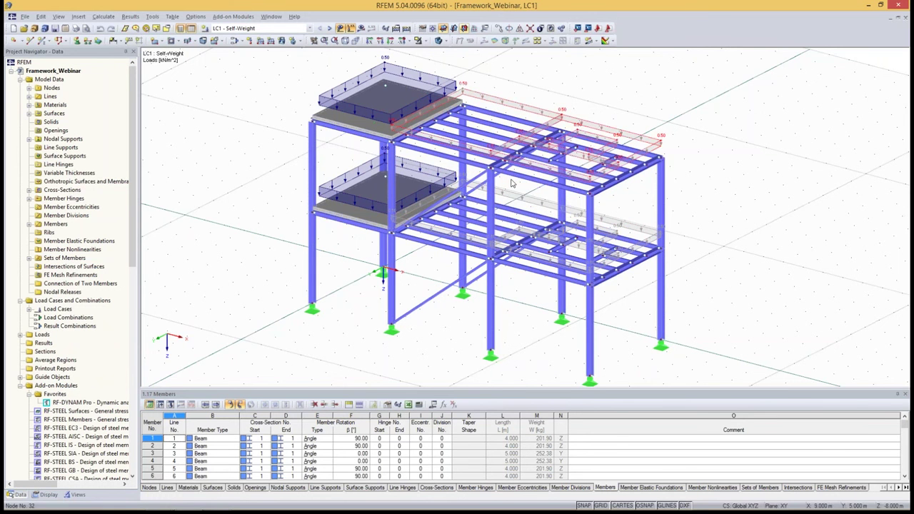
right_click(524, 118)
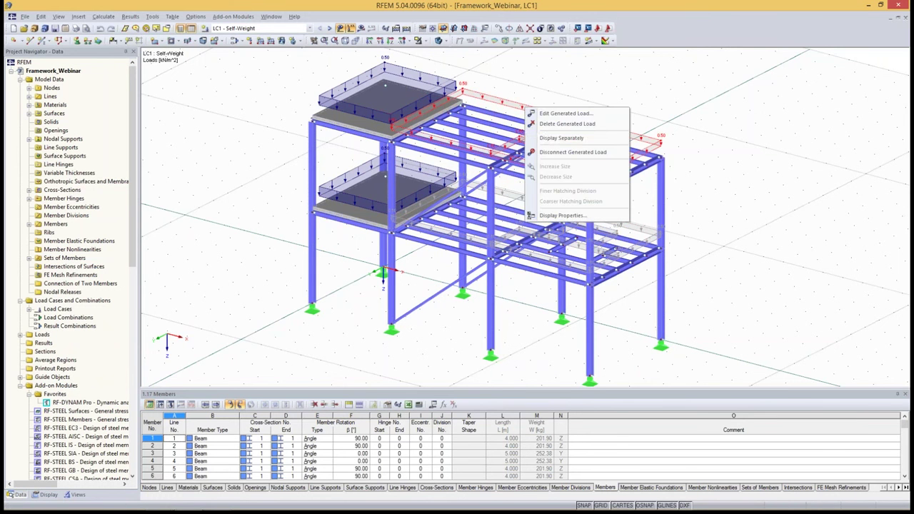
click(554, 140)
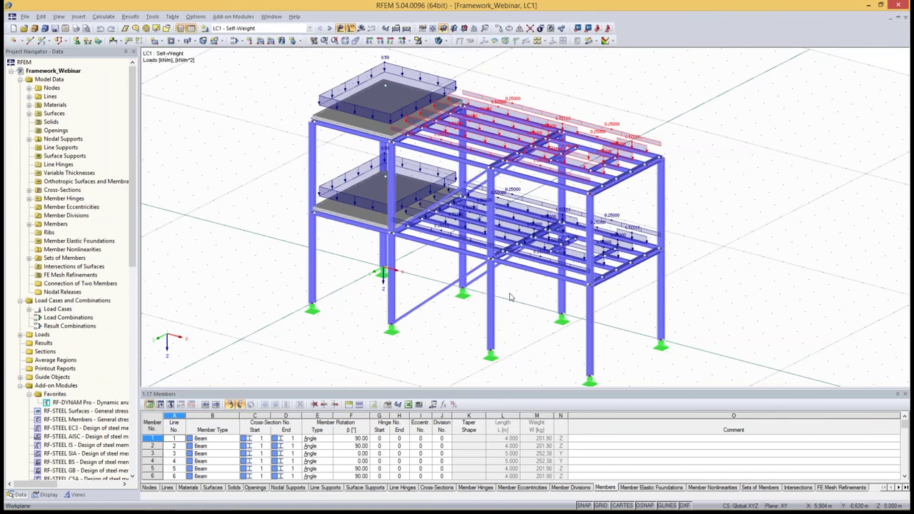
View the wind and imperfection load cases LC4 to LC7 on the model and return to LC1 - Self-Weight.
click(258, 28)
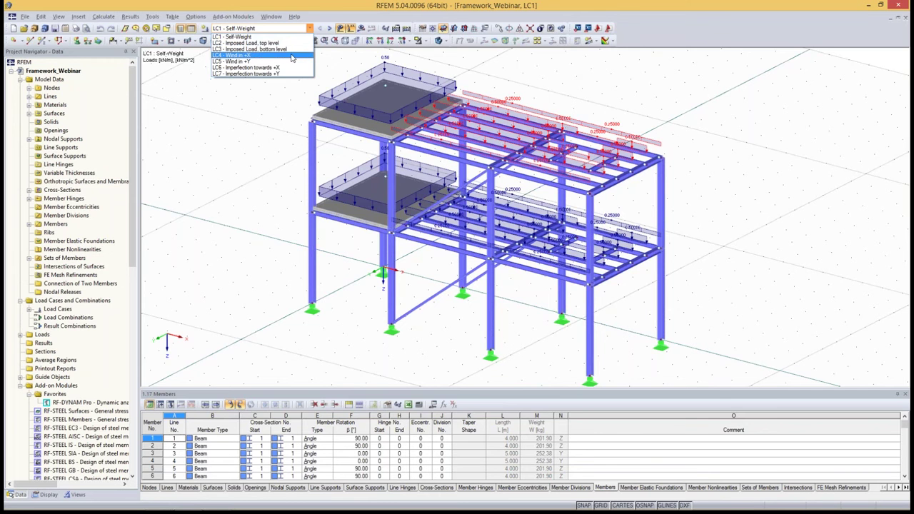
click(292, 57)
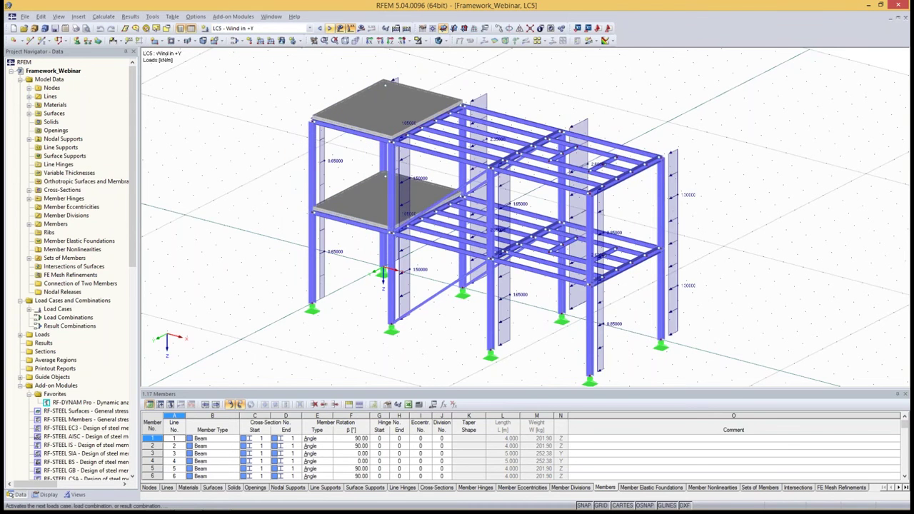
click(329, 28)
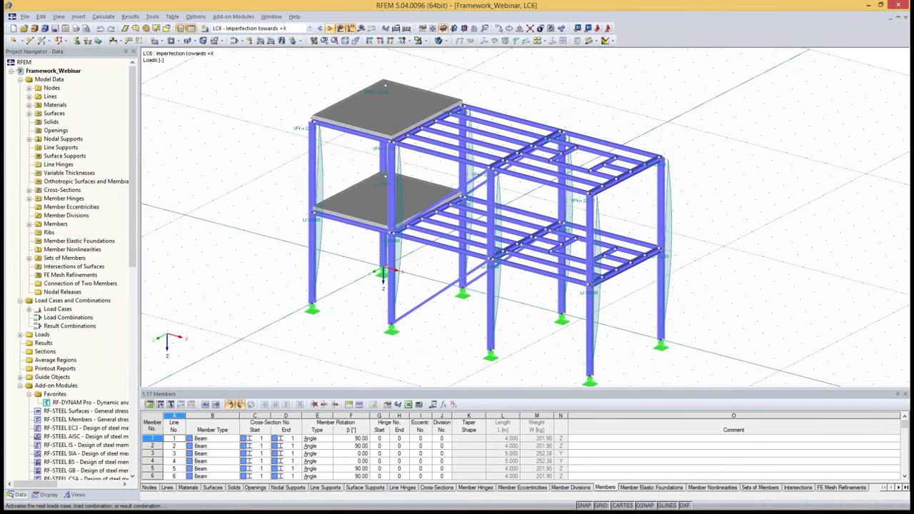
click(329, 28)
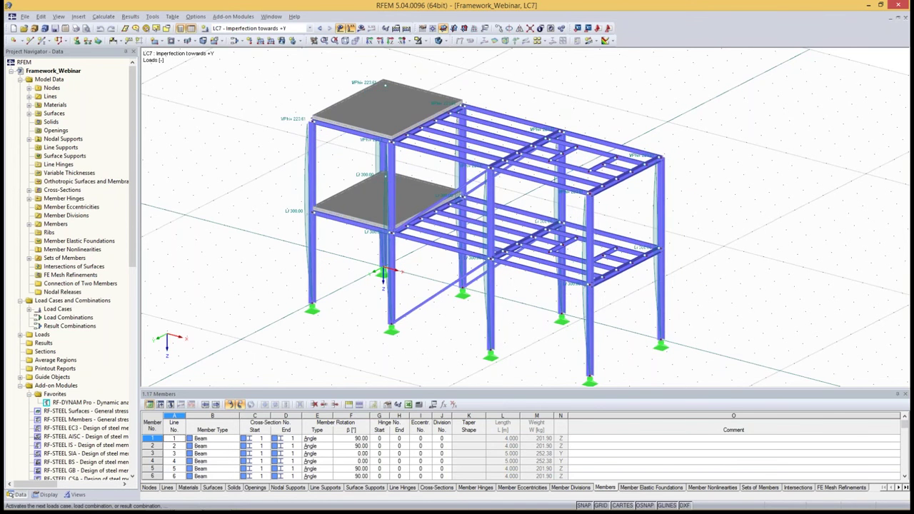
click(264, 30)
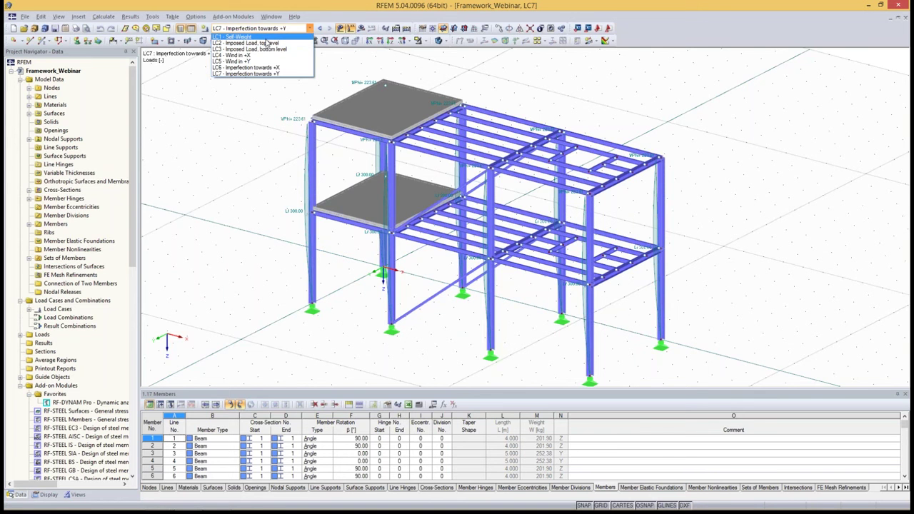
click(261, 37)
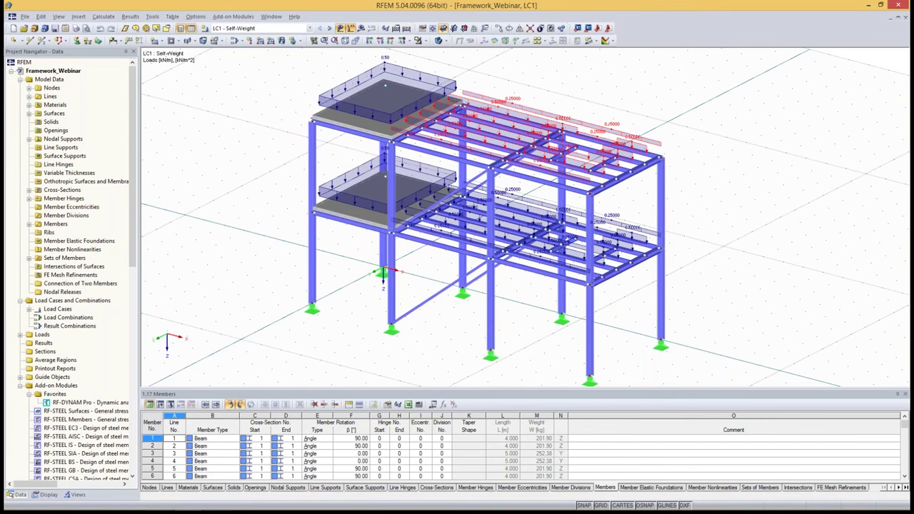
Open the RF-DYNAM Pro dynamic analysis add-on module and activate mass combinations for the natural vibrations.
drag(132, 163, 131, 218)
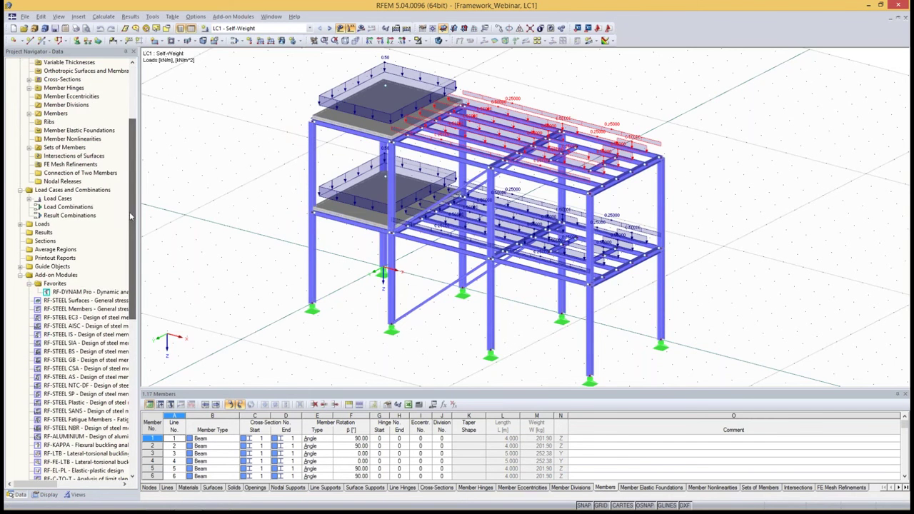
click(71, 294)
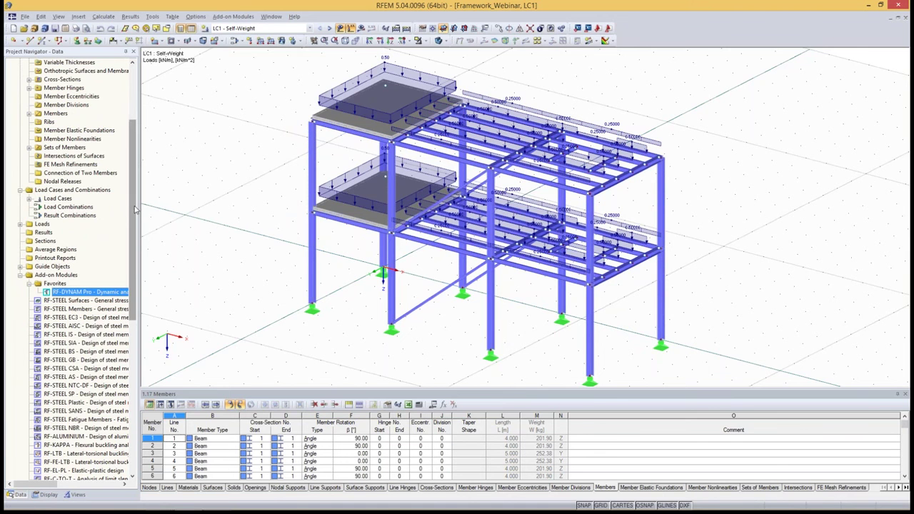
drag(134, 210, 135, 274)
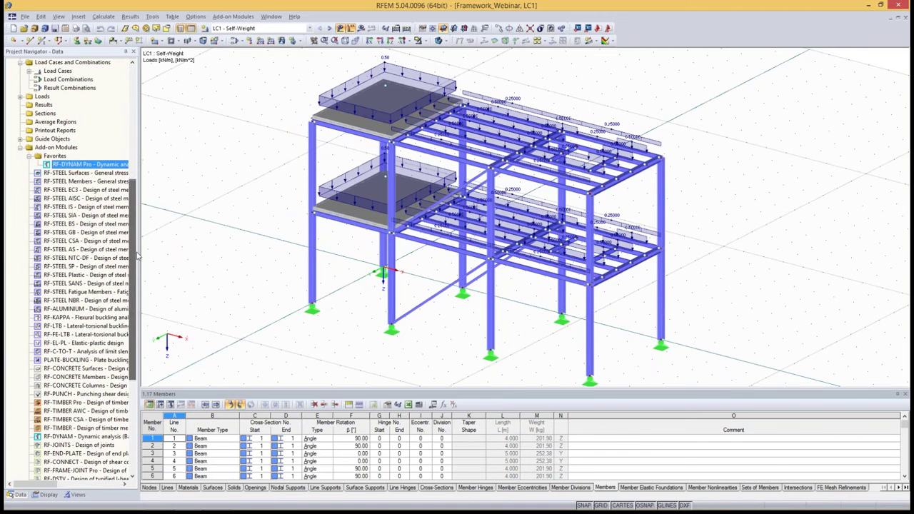
click(227, 16)
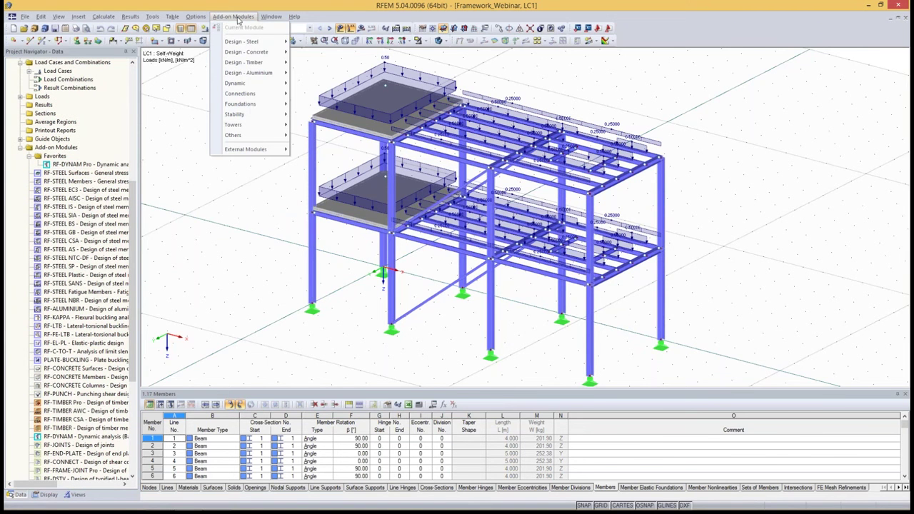
mouse_move(240, 87)
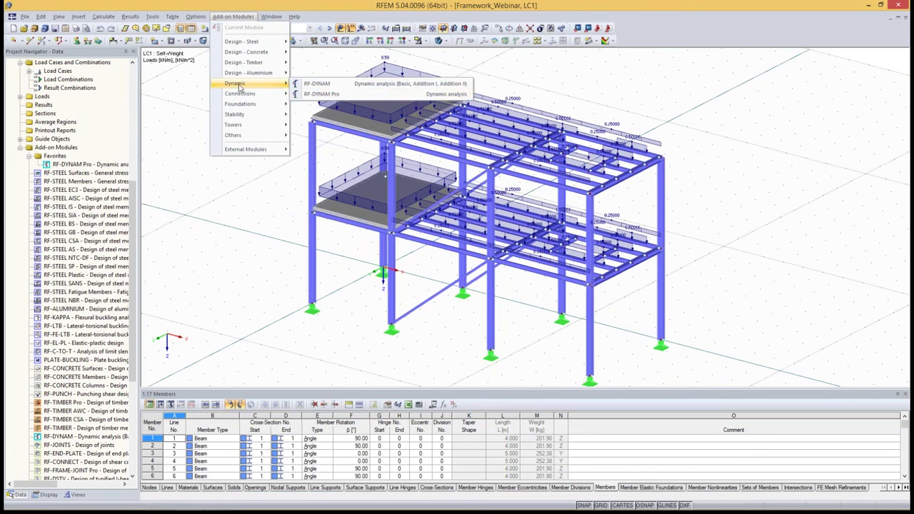
click(340, 98)
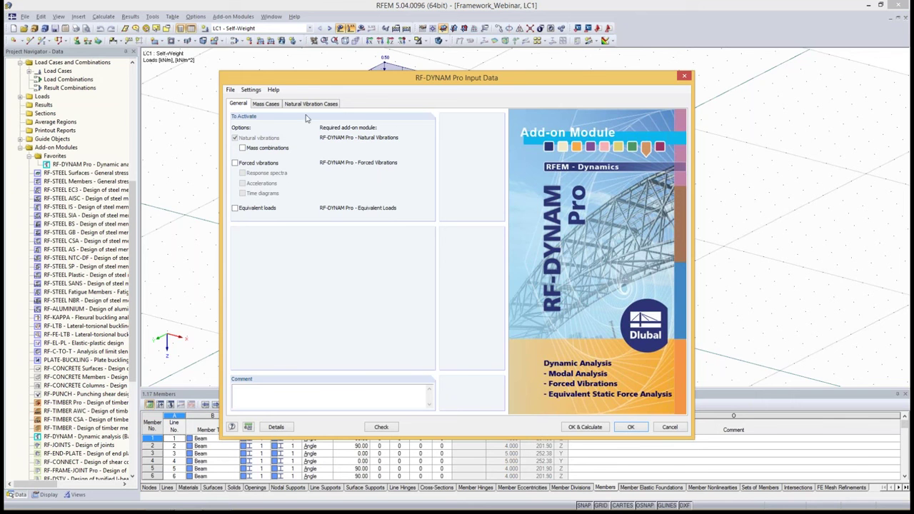
click(243, 149)
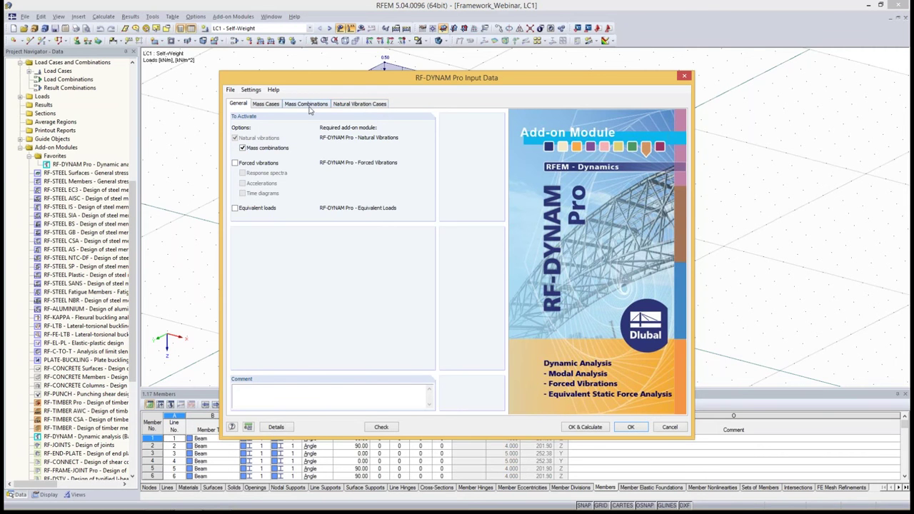
In mass case MC1, include masses from the force components of load case LC1 - Self-Weight.
click(263, 104)
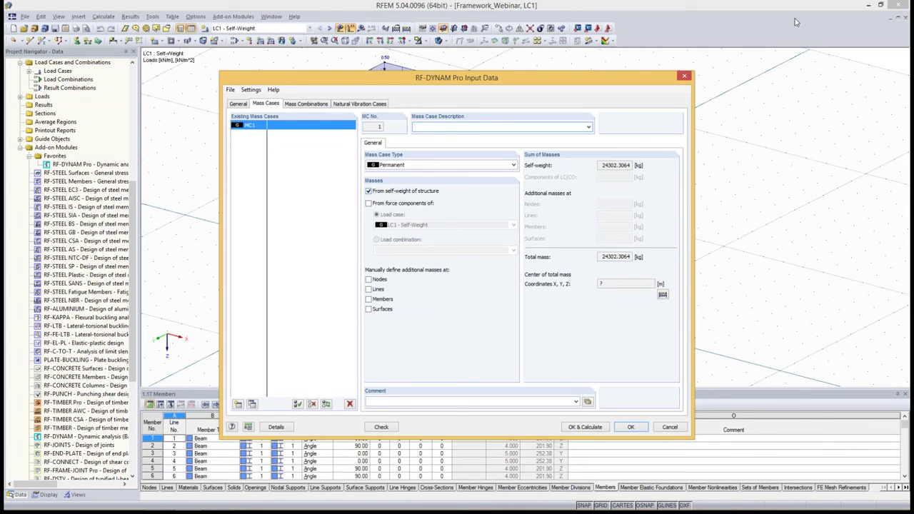
click(368, 204)
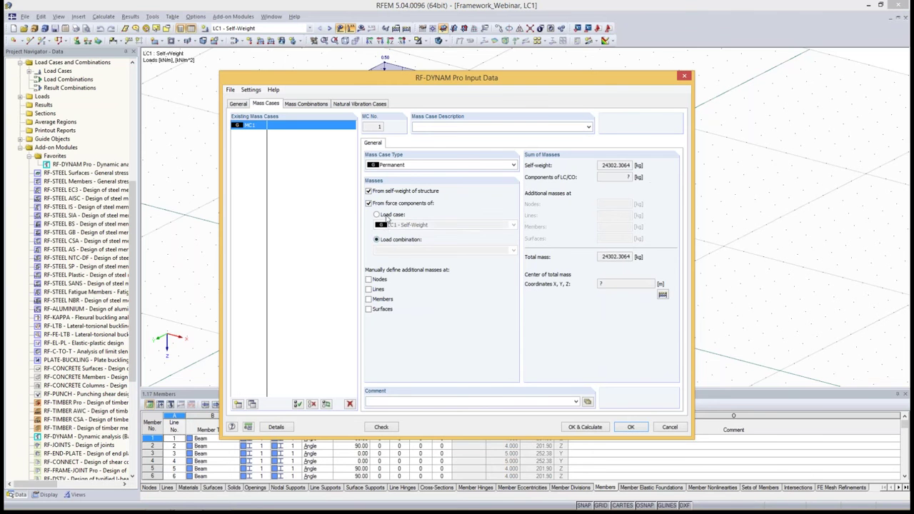
click(409, 225)
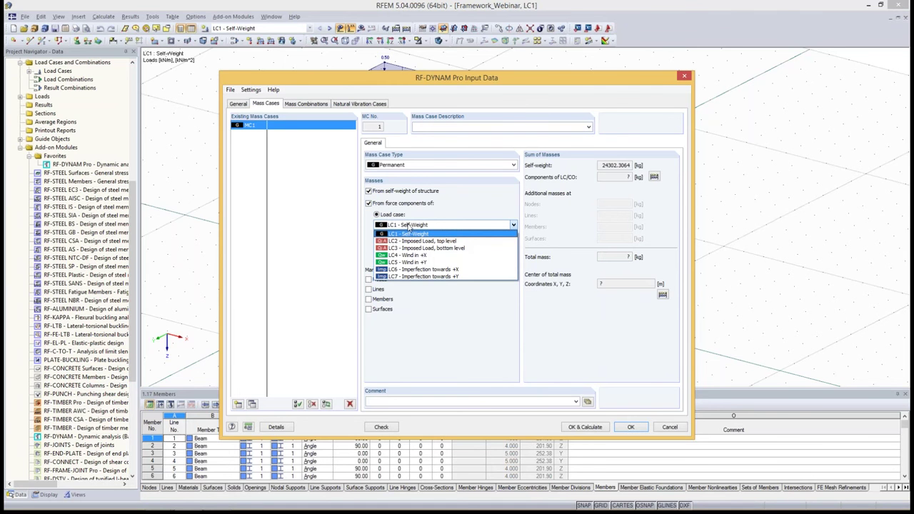
click(409, 227)
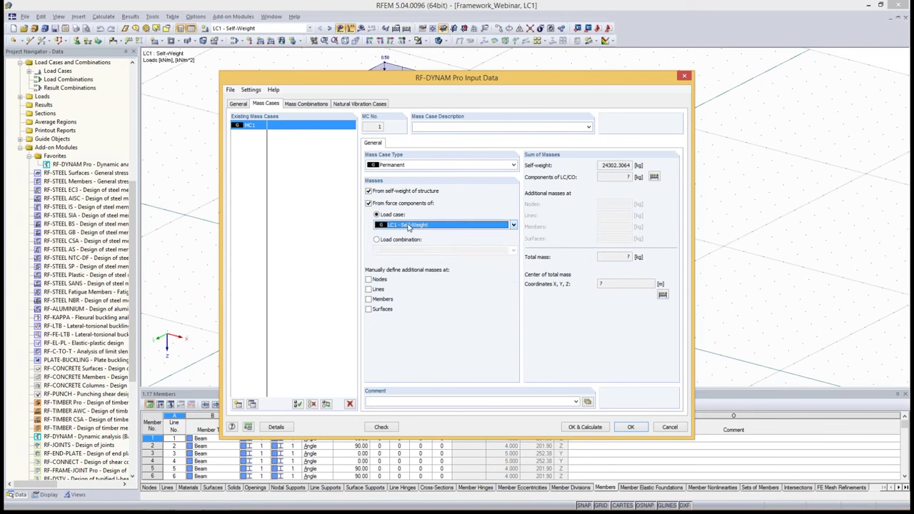
Enable manually defined additional masses at nodes, lines, members and surfaces for mass case MC1.
click(369, 280)
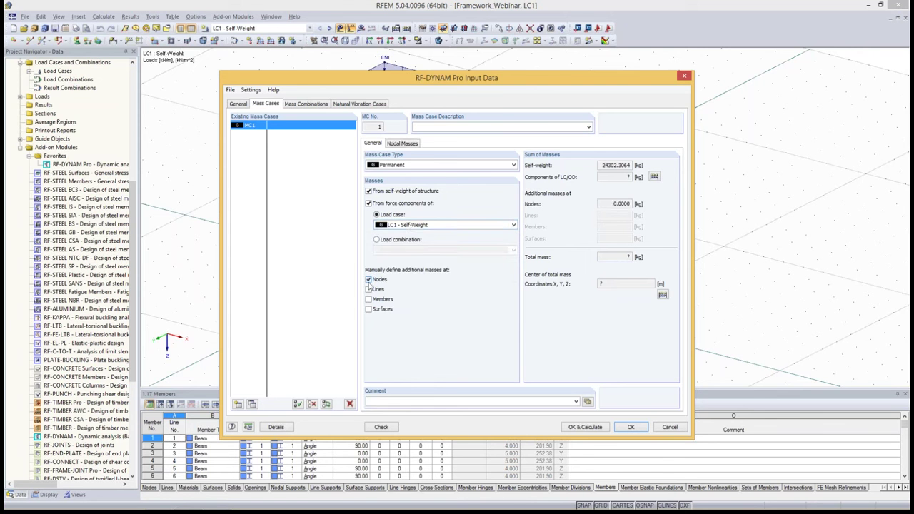
click(369, 289)
click(369, 299)
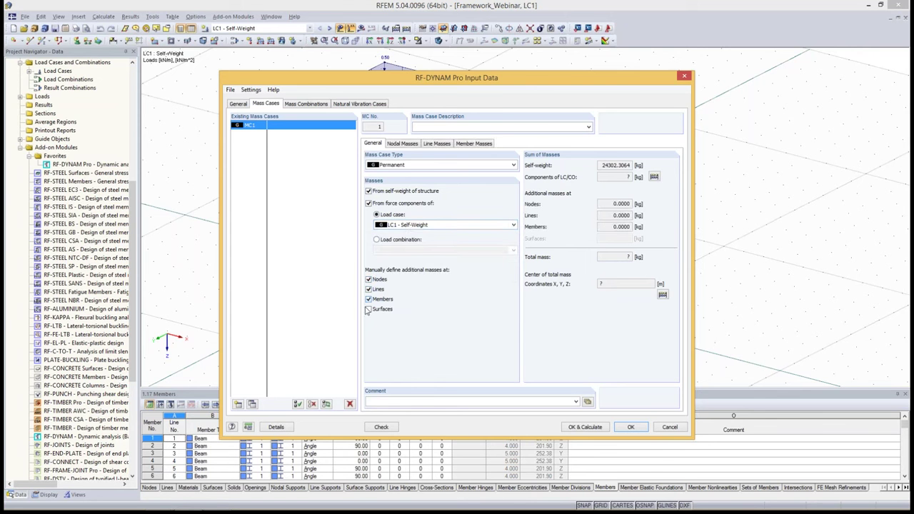
click(369, 309)
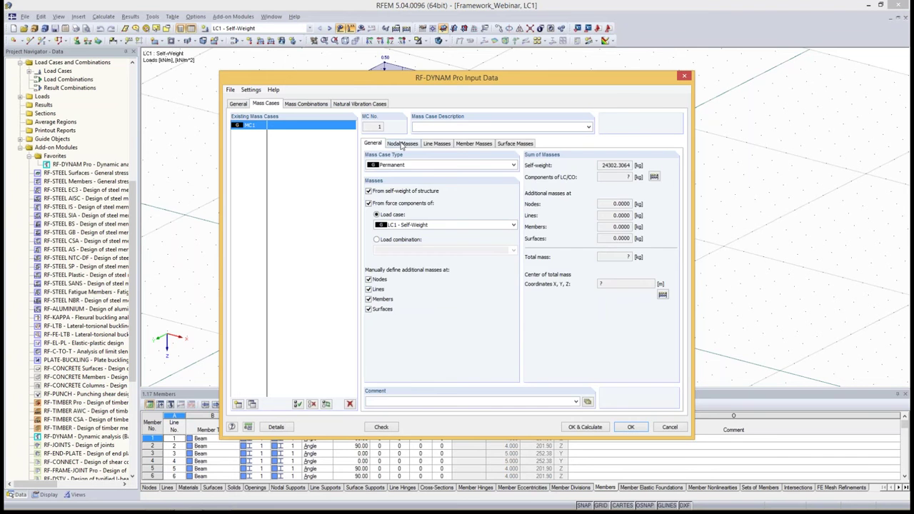
Add an additional nodal mass of 1000 kg at node 18, picked in the model, to mass case MC1.
click(403, 144)
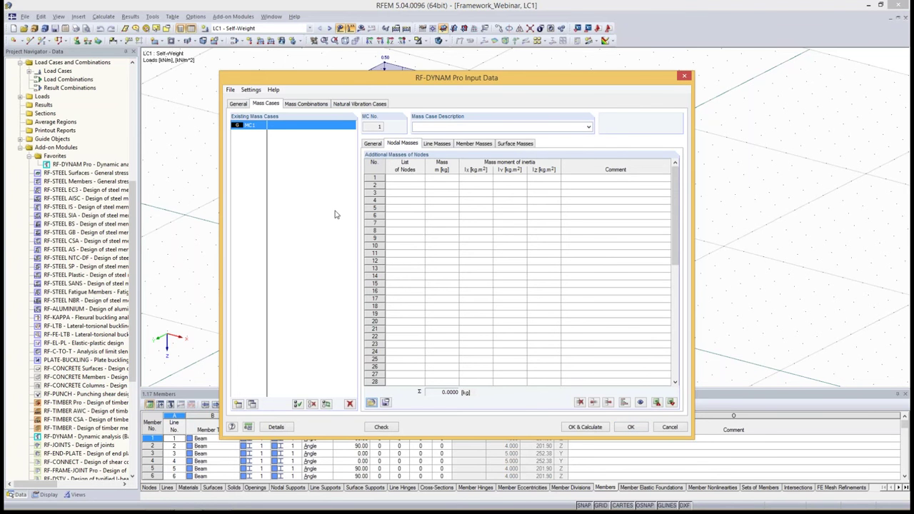
click(405, 177)
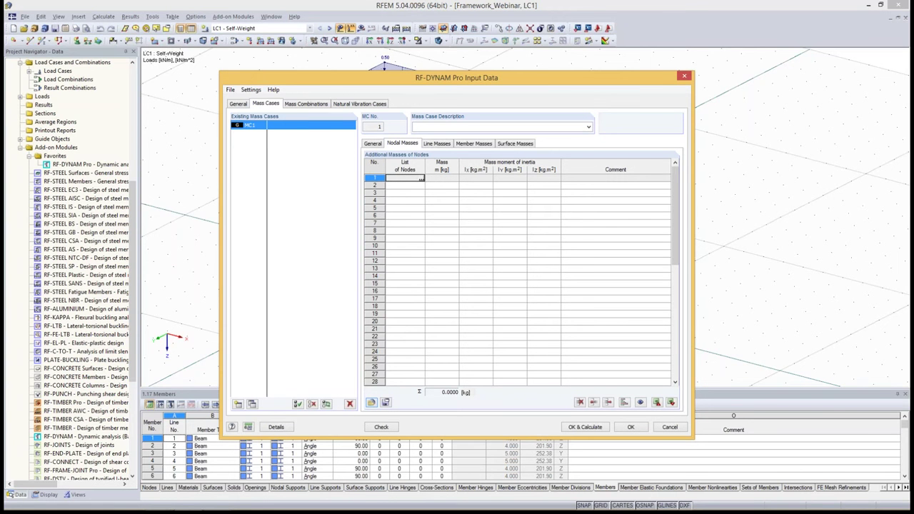
click(422, 179)
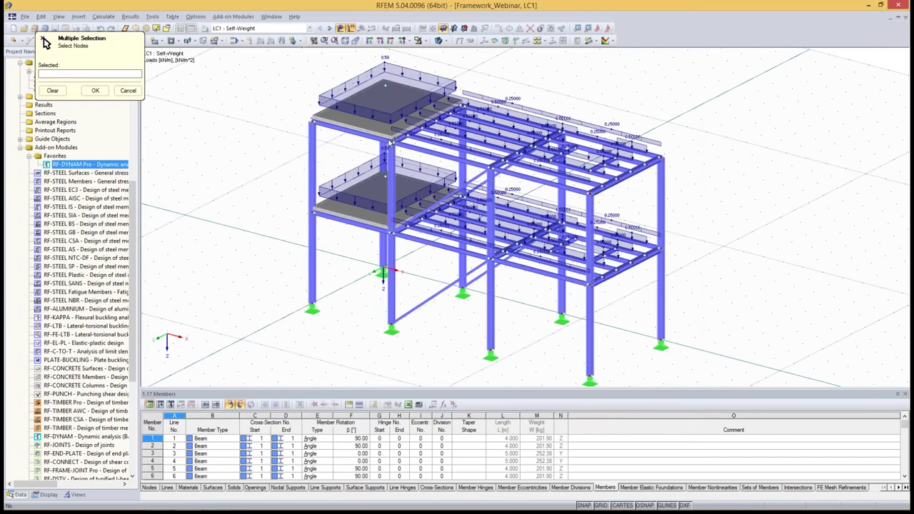
click(96, 90)
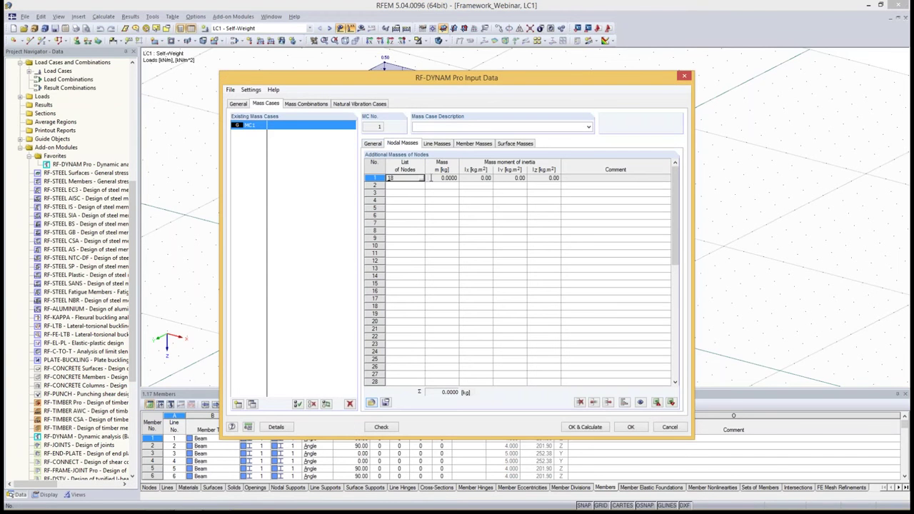
click(432, 178)
text(100)
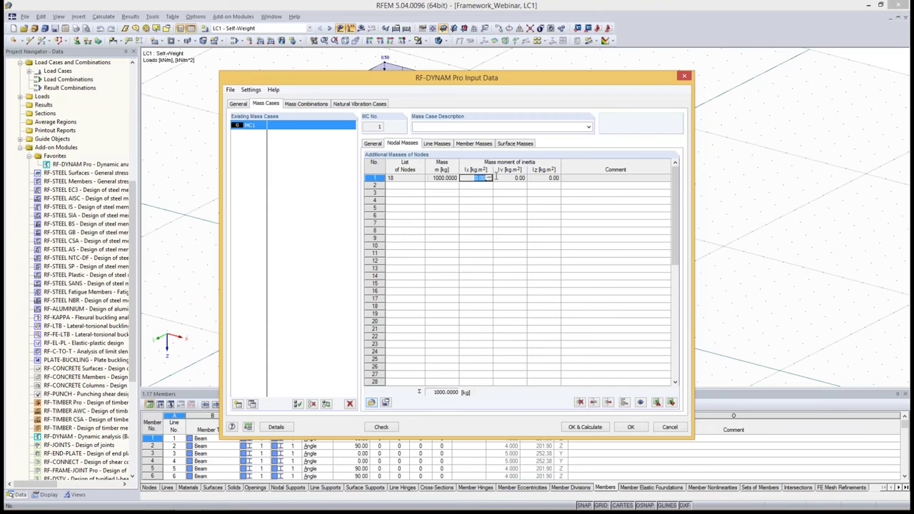
Look through the additional line, member and surface mass tables of mass case MC1.
click(437, 143)
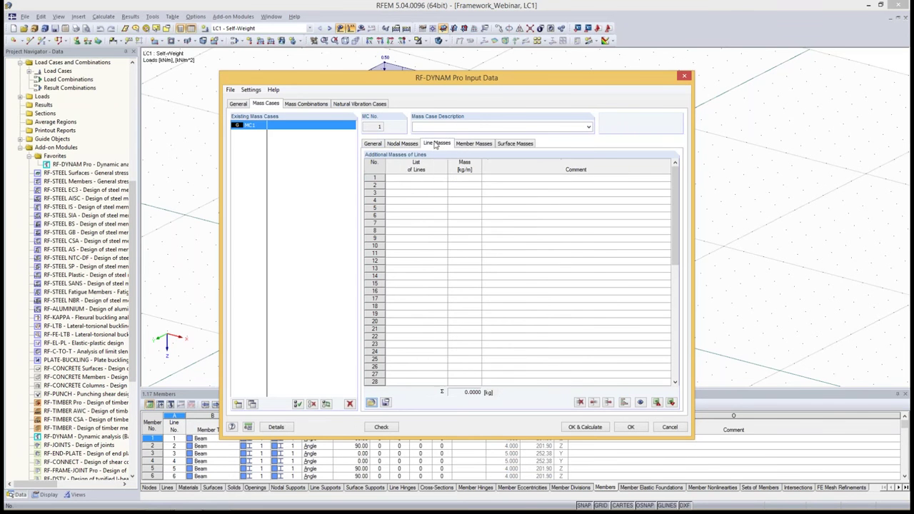
click(417, 177)
click(468, 145)
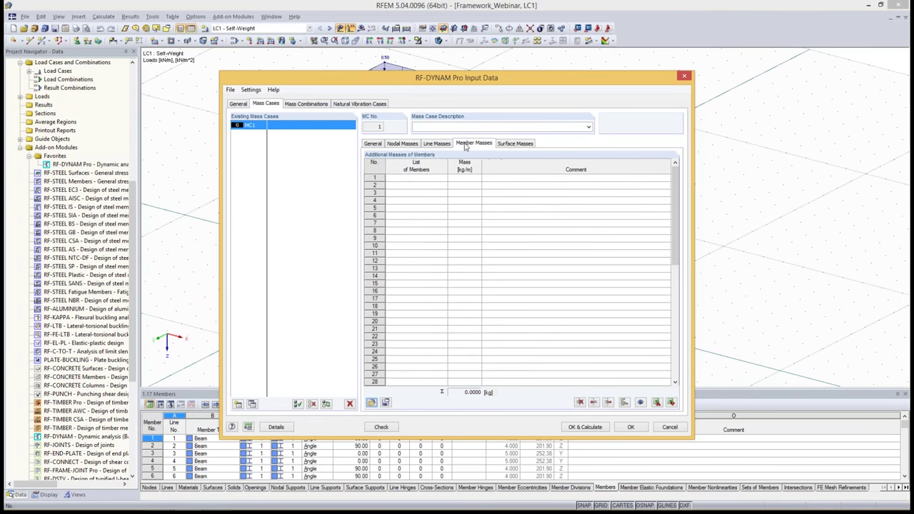
click(528, 145)
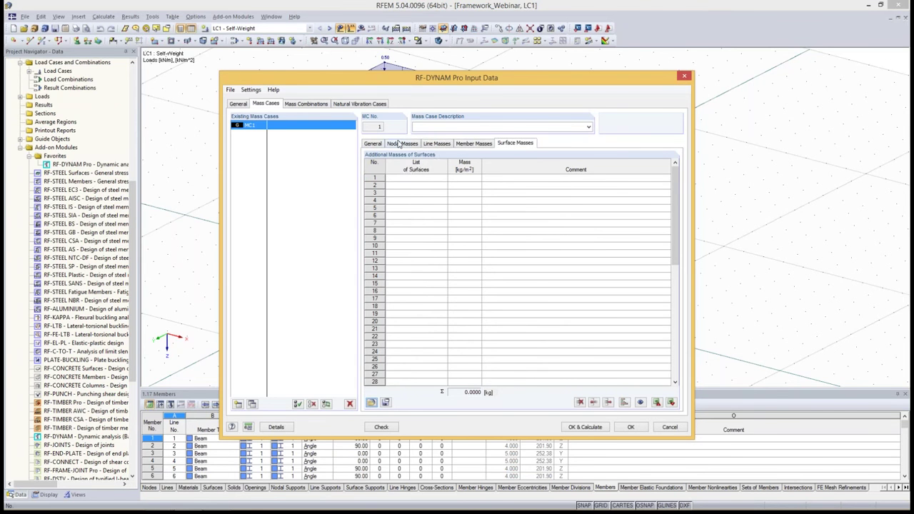
Turn off the manually defined additional masses at surfaces and members in MC1's general settings.
click(373, 143)
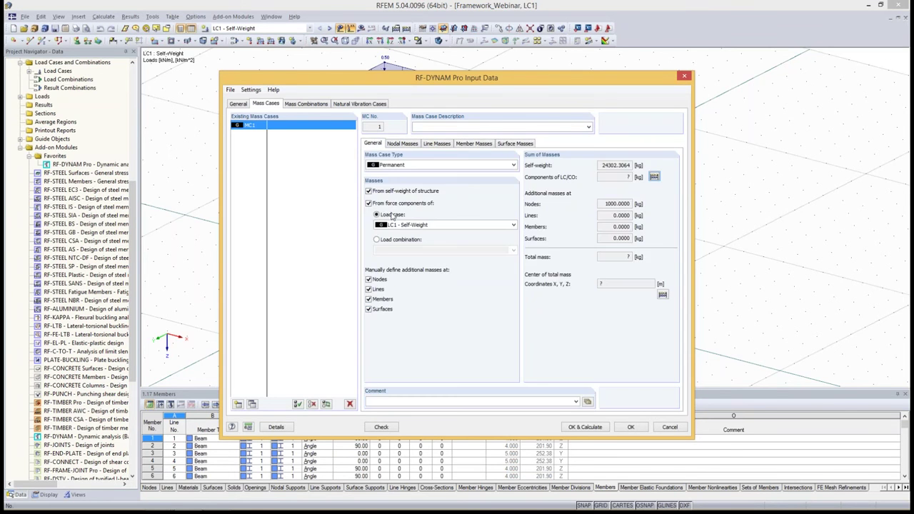
click(368, 310)
click(369, 299)
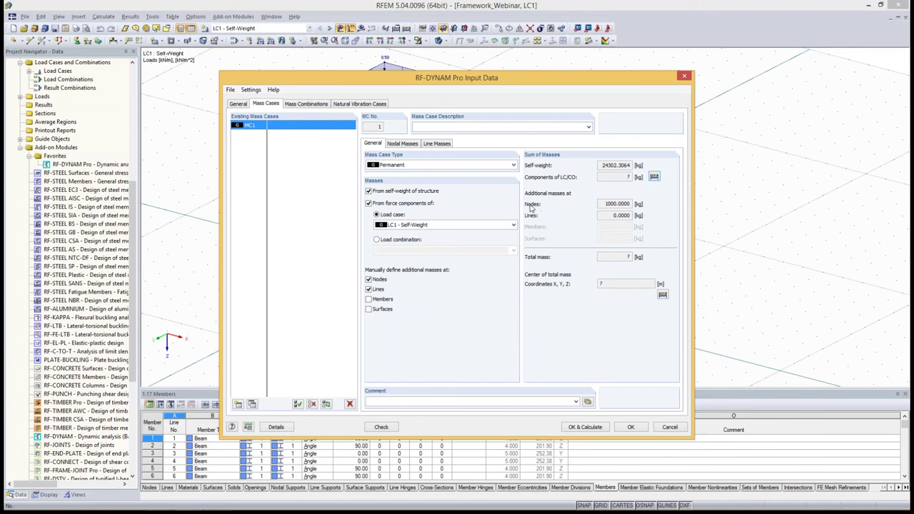
Turn off the manually defined additional masses at lines and nodes for MC1, and describe the mass case as Self-Weight.
click(609, 204)
click(368, 289)
click(369, 280)
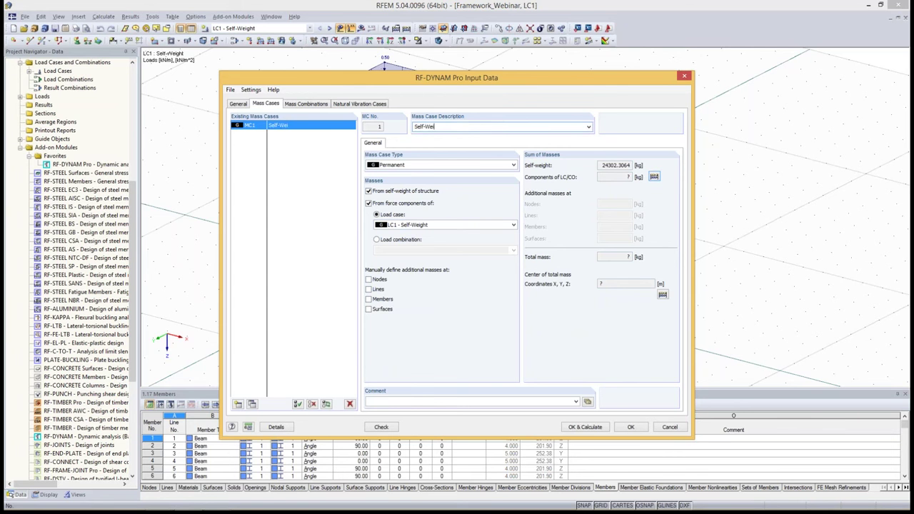
Take MC1's masses only from the force components of LC1 - Self-Weight, excluding the structure's self-weight, and calculate the sum of masses.
click(407, 226)
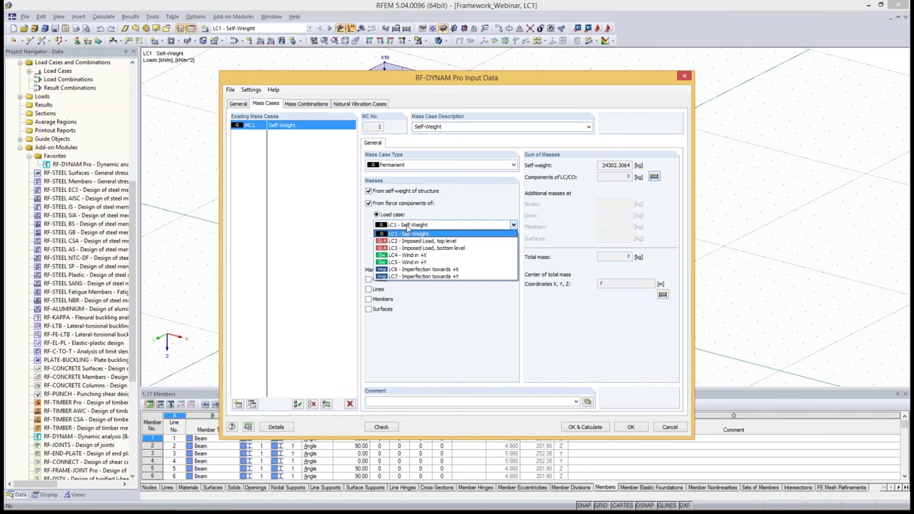
click(408, 228)
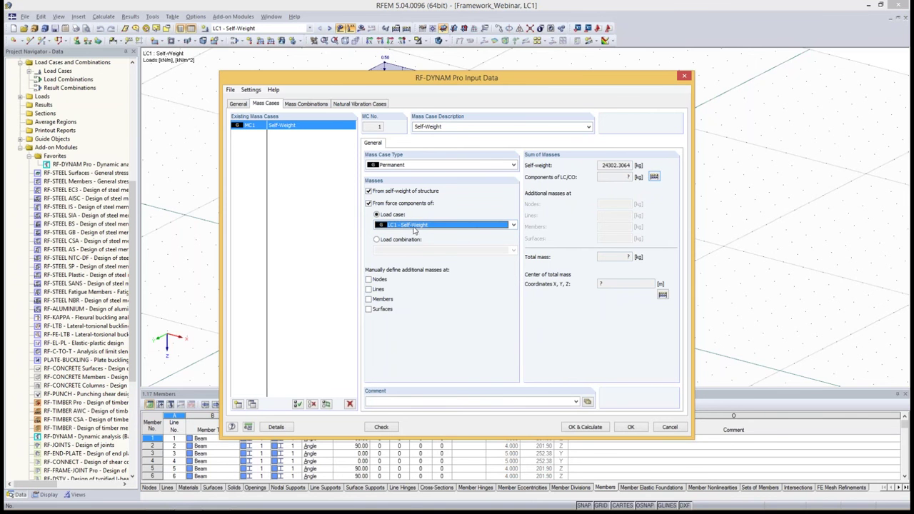
click(368, 192)
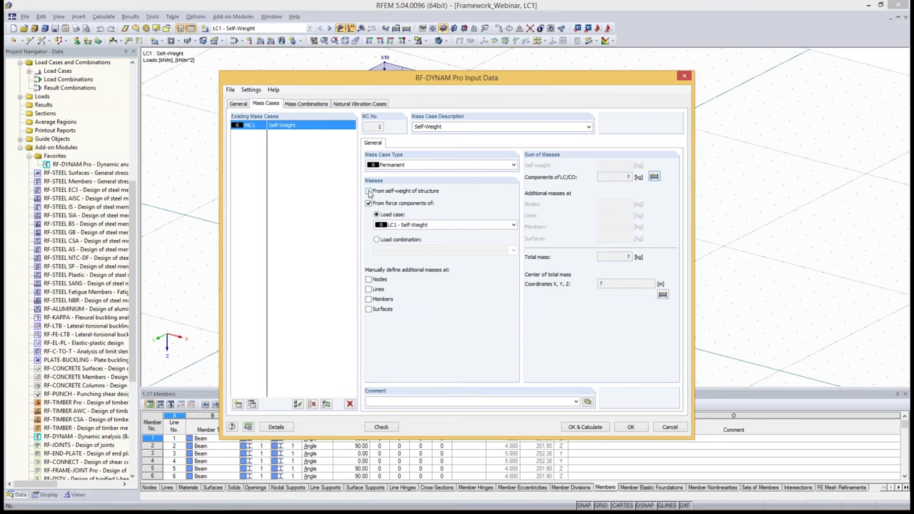
click(655, 177)
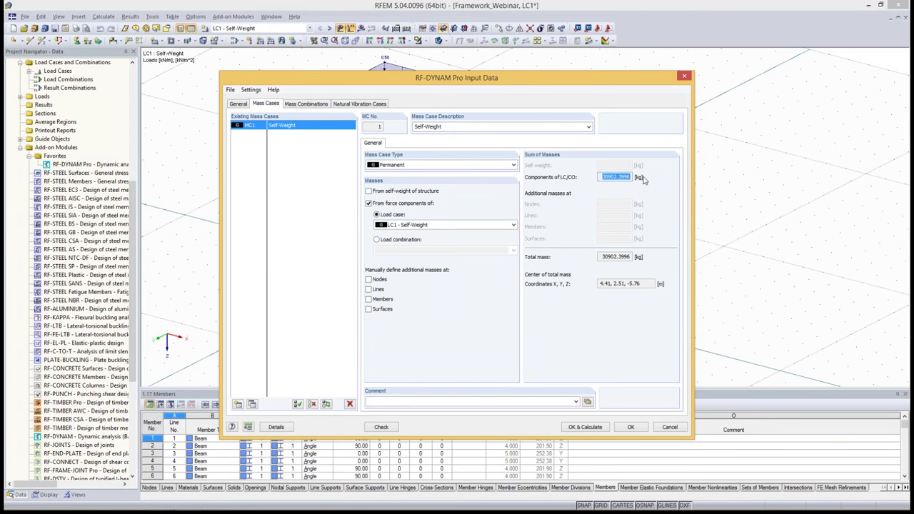
key(Tab)
click(651, 284)
Review the mass conversion type and acceleration of gravity in the calculation details.
click(275, 427)
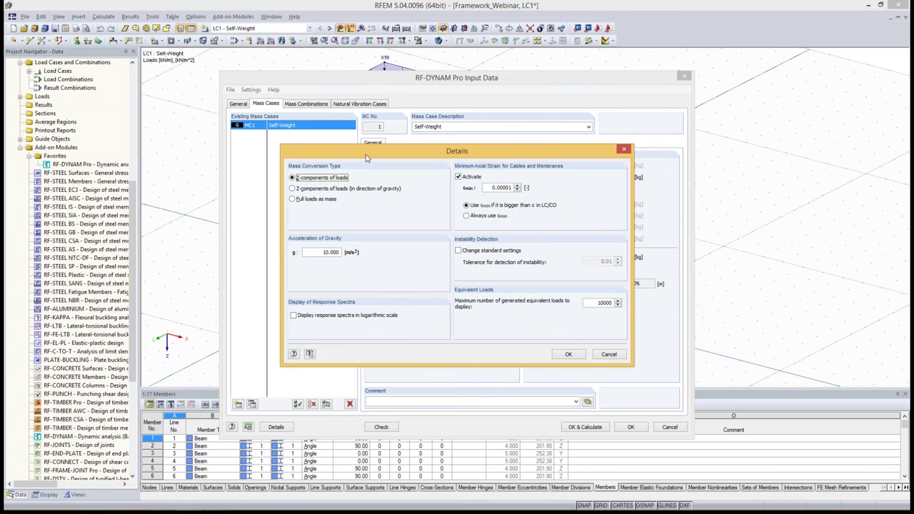
drag(366, 157, 387, 221)
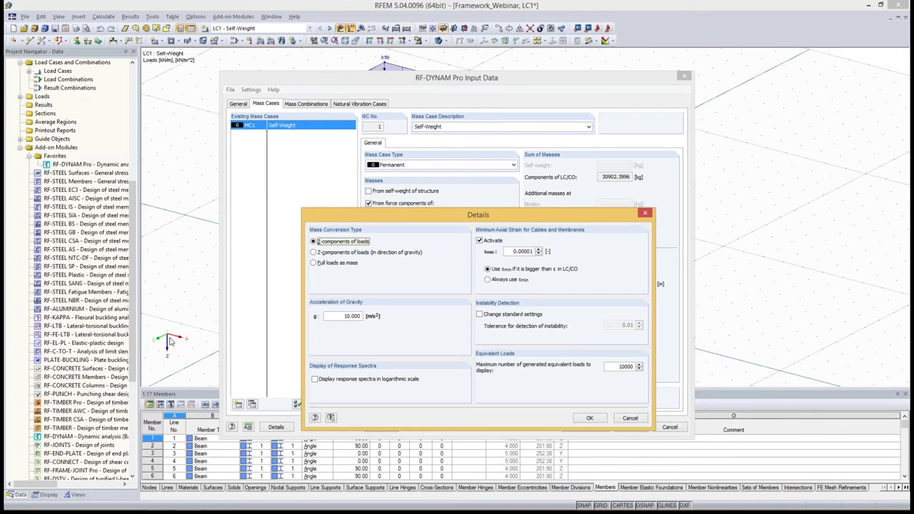
click(325, 264)
click(319, 242)
click(329, 315)
click(587, 419)
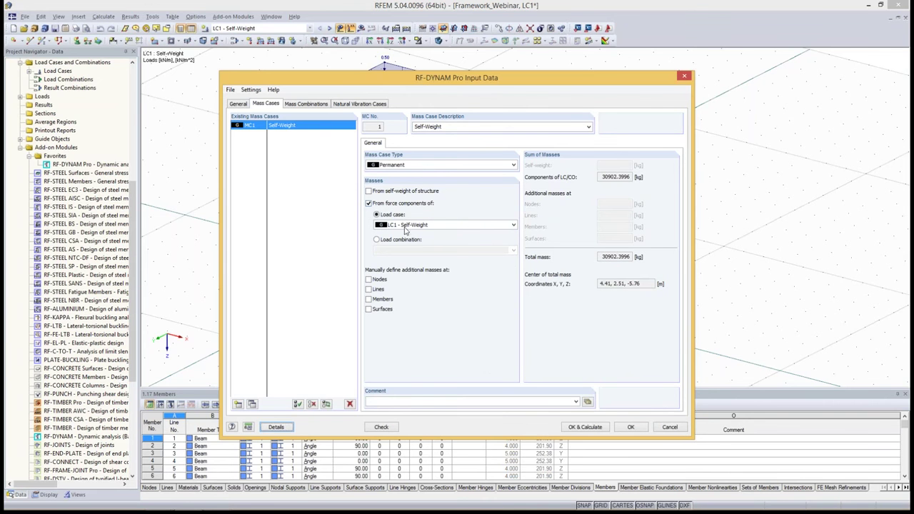
Create a second mass case with the description "Imposed Load - top level".
click(453, 127)
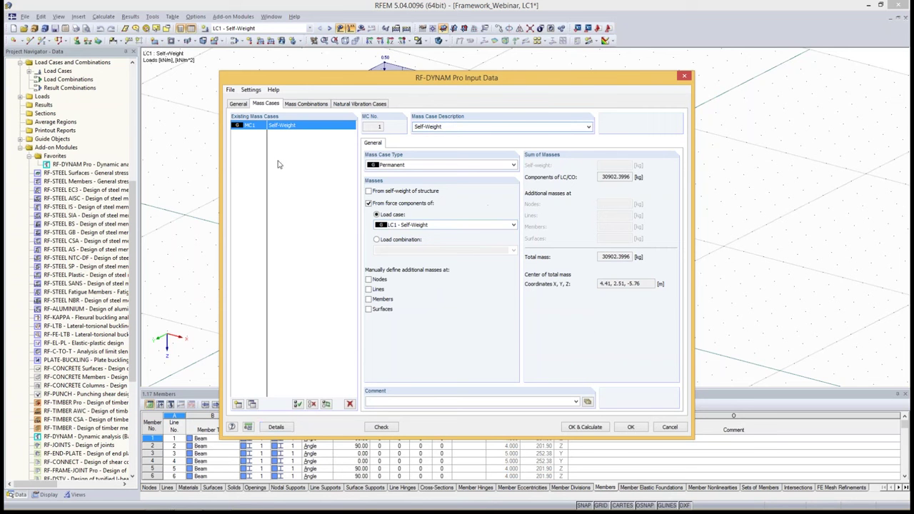
click(238, 404)
text(1)
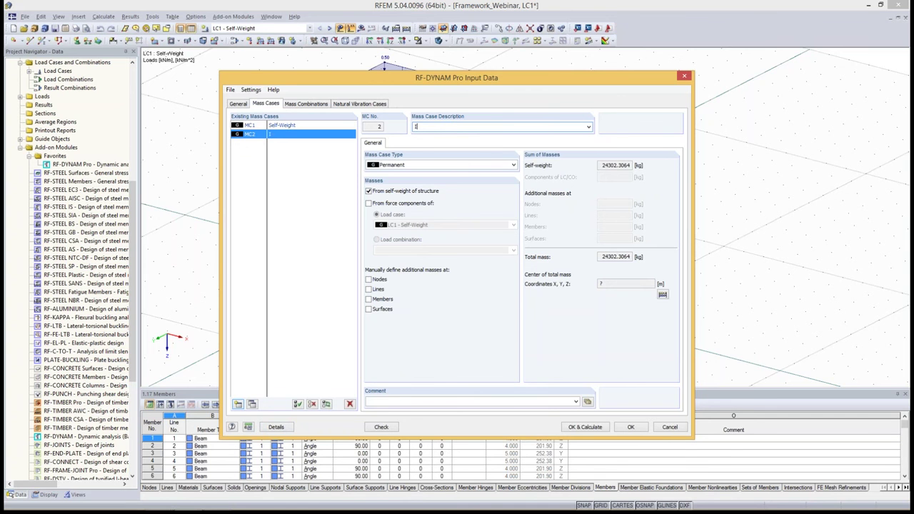
text(mposed Load - top level)
Exclude the structure's self-weight from MC2 and take its masses from the force components of LC2 - Imposed Load, top level.
click(368, 191)
click(369, 204)
click(414, 225)
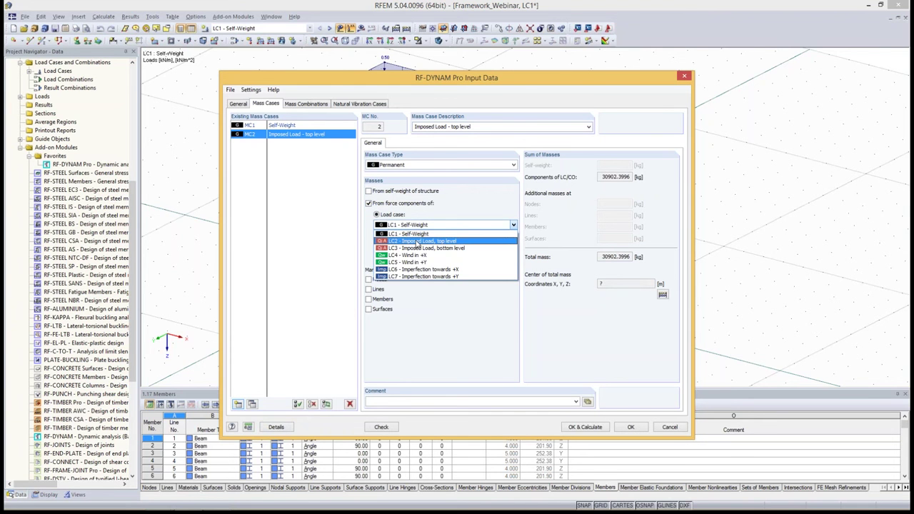
click(418, 242)
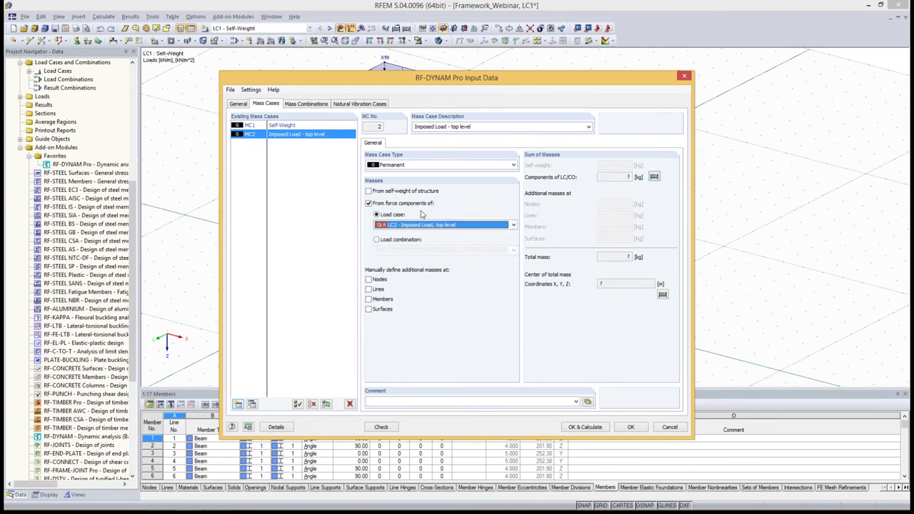
Set MC2's type to Imposed - category A-B (roofs, p=1.0), with masses from LC2's force components and without self-weight.
click(407, 165)
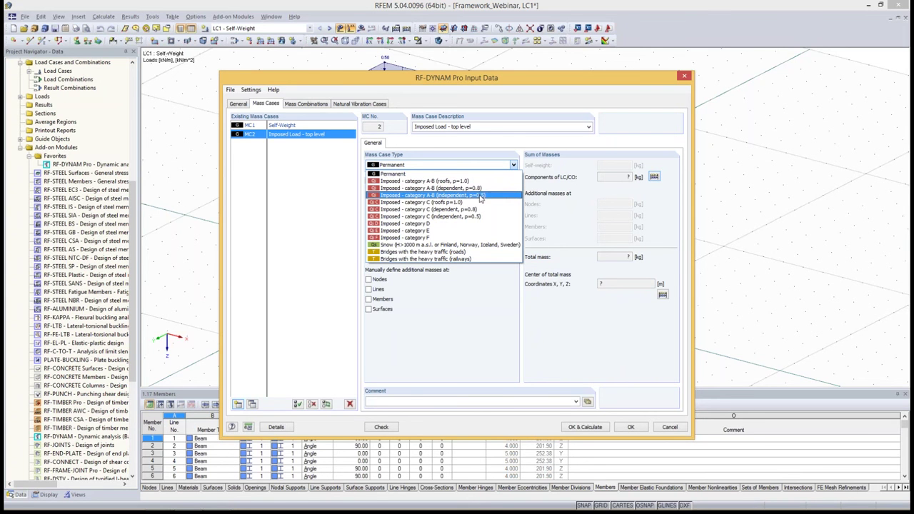
click(434, 182)
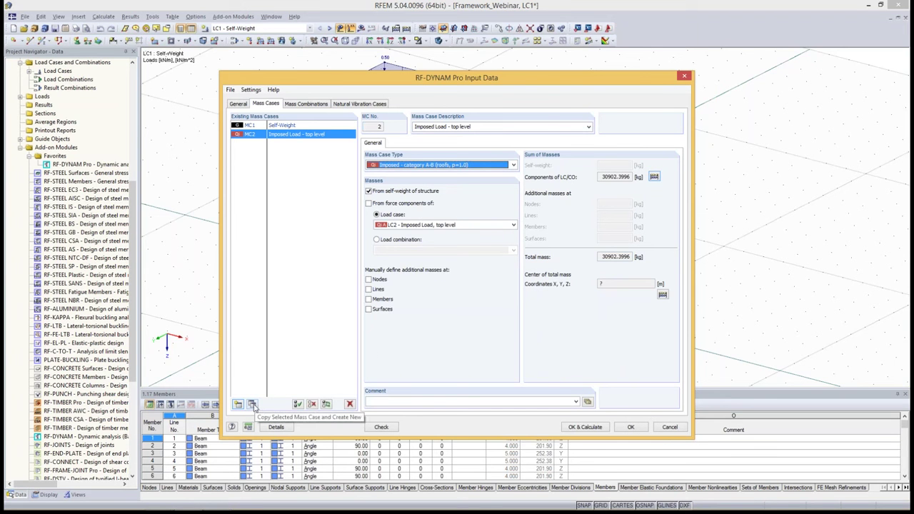
click(375, 204)
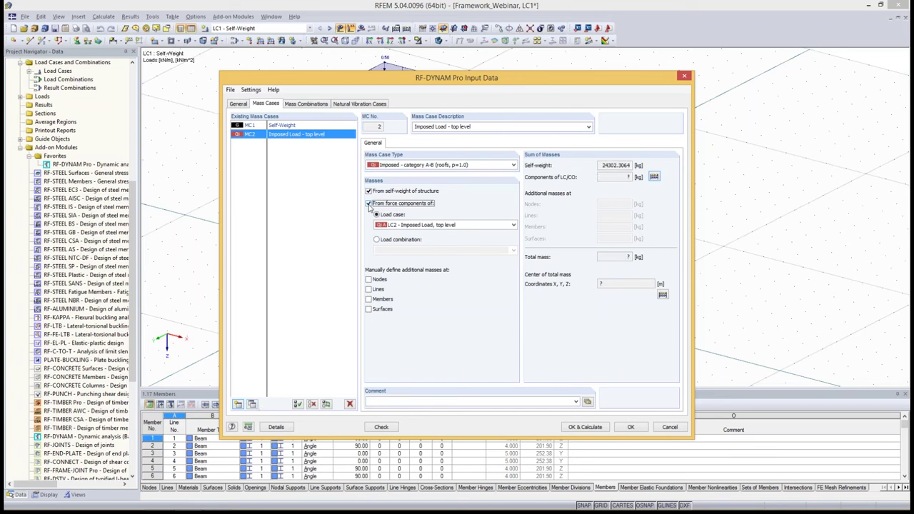
click(369, 192)
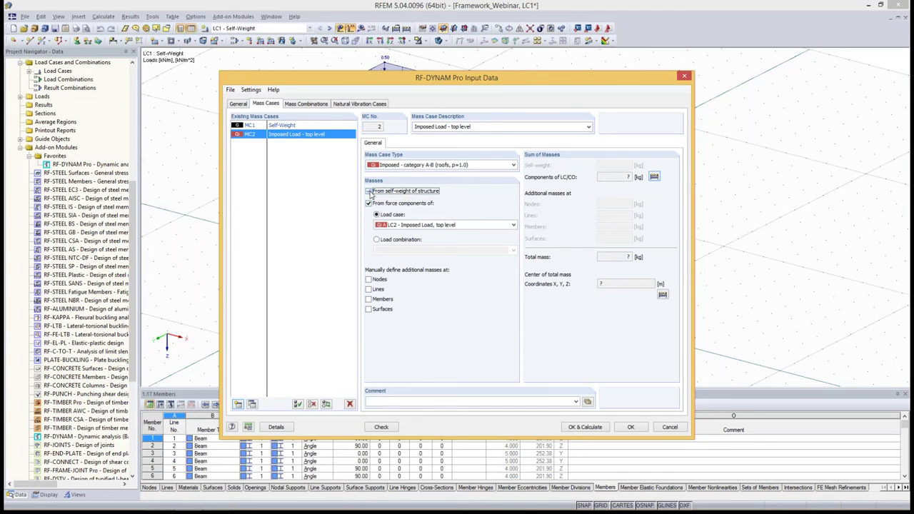
Copy mass case MC2 as a new mass case and change its description to "Imposed Load - bottom level".
click(253, 405)
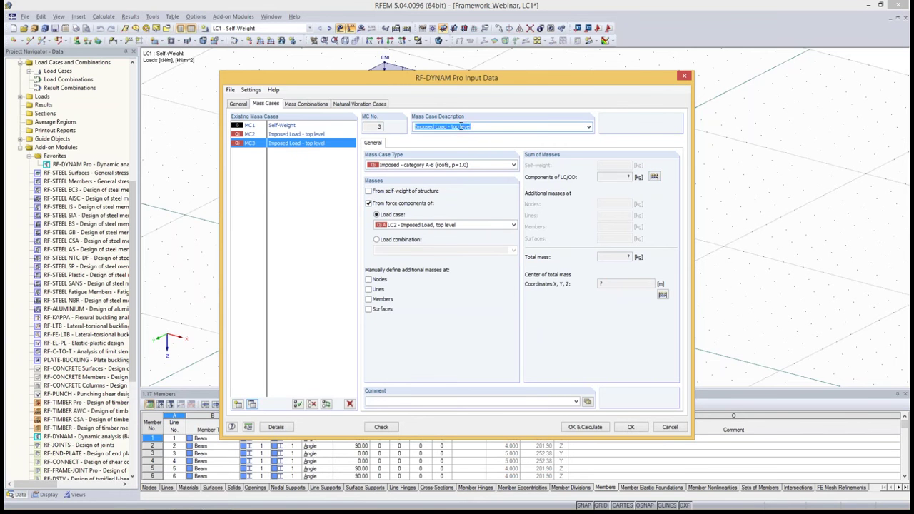
key(BackSpace)
key(BackSpace)
key(BackSpace)
key(BackSpace)
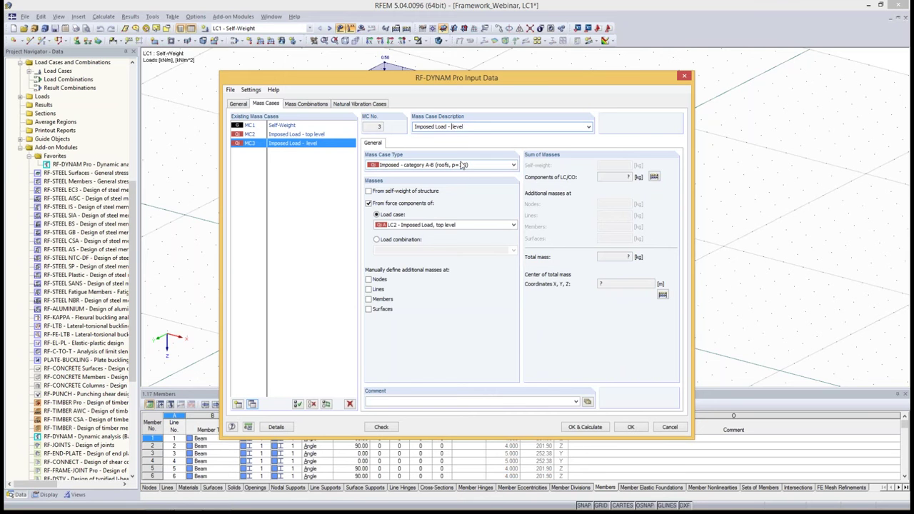
text(bottom)
Assign load case LC3 - Imposed Load, bottom level to MC3 and calculate its load component mass.
click(444, 226)
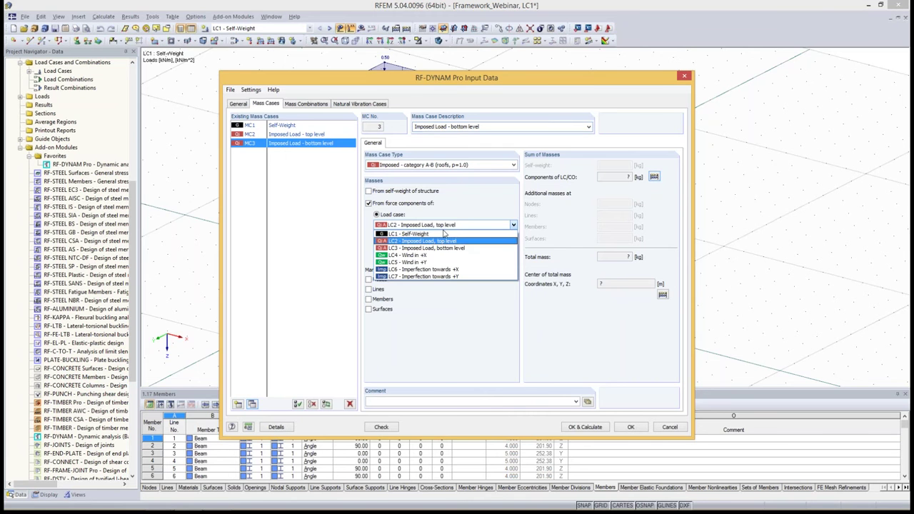
click(448, 247)
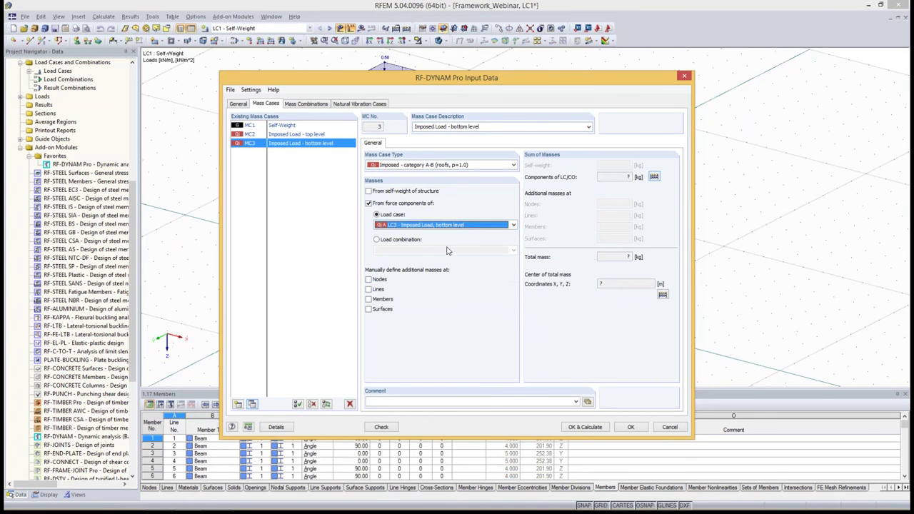
click(655, 176)
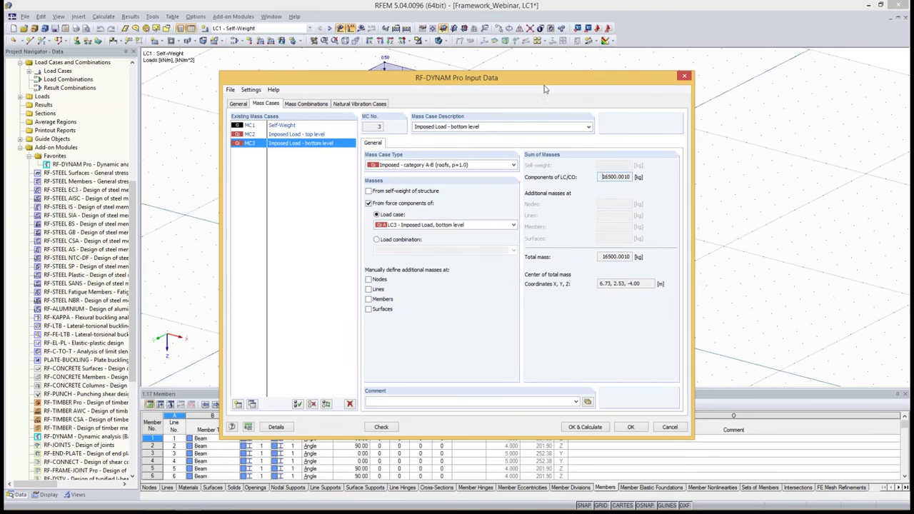
Check the loads on the model, then calculate MC2's mass and compare its mass and centre of mass with MC3's.
drag(546, 79, 548, 293)
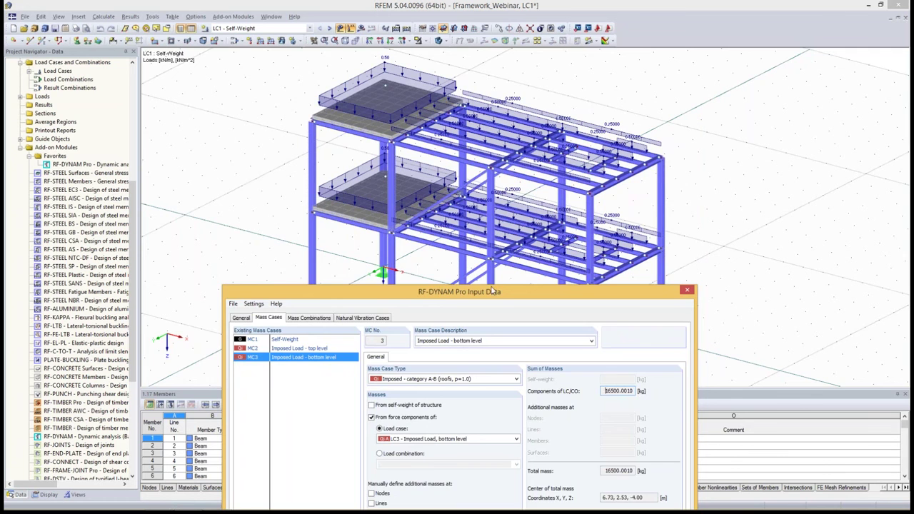
drag(492, 292, 478, 70)
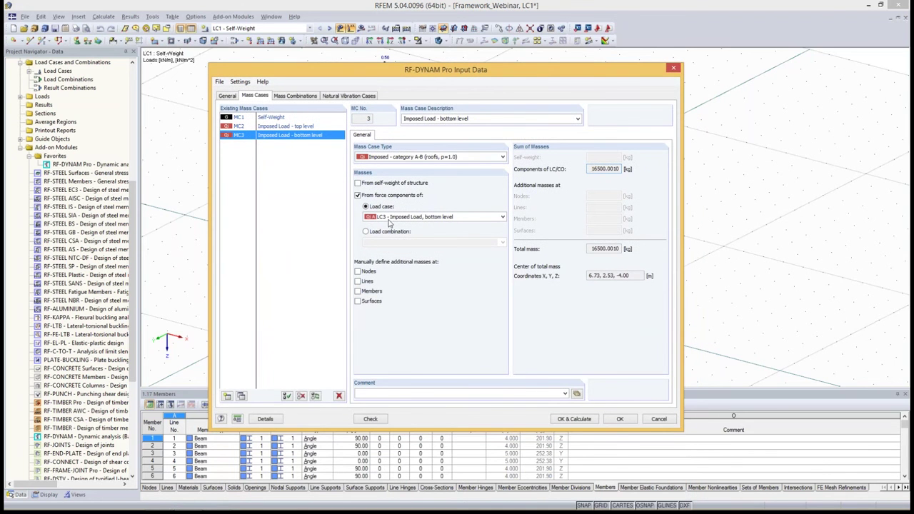
click(291, 127)
click(645, 169)
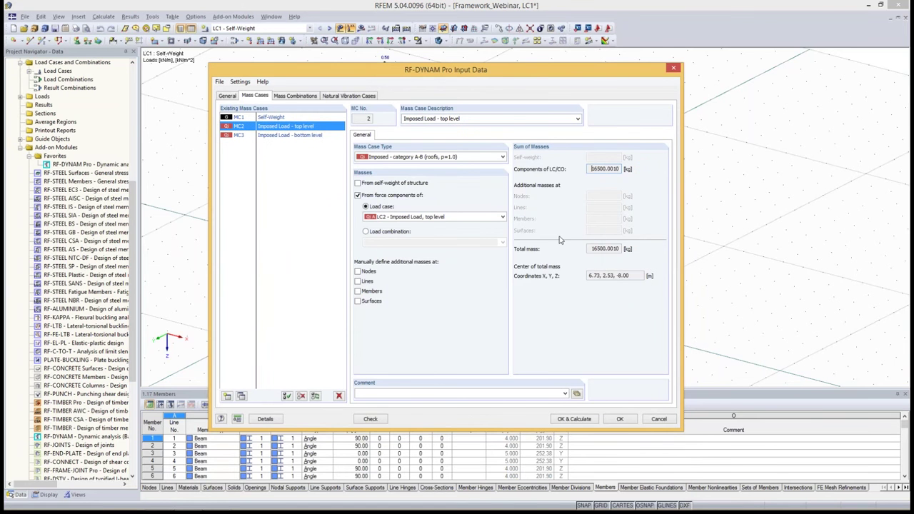
click(282, 136)
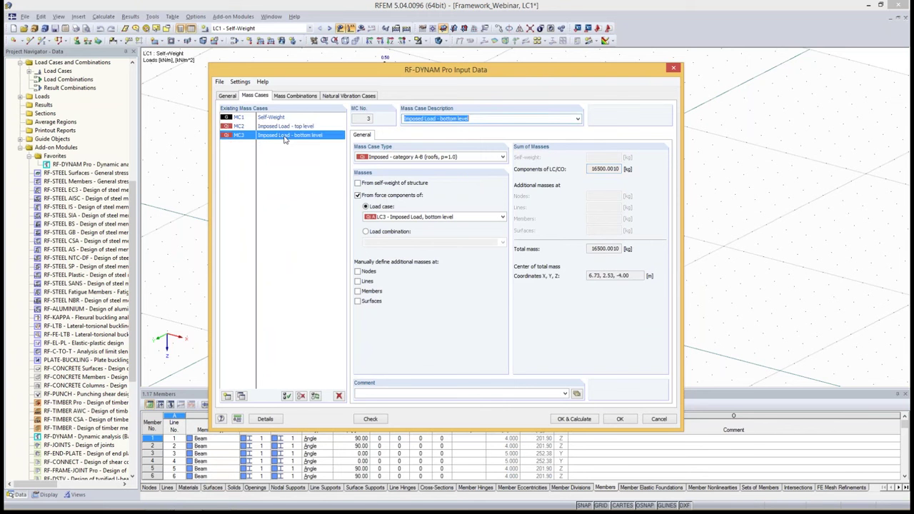
Describe mass combination MCO1 as "Self Weight + Impoed Loads" and add all existing mass cases to it.
click(295, 96)
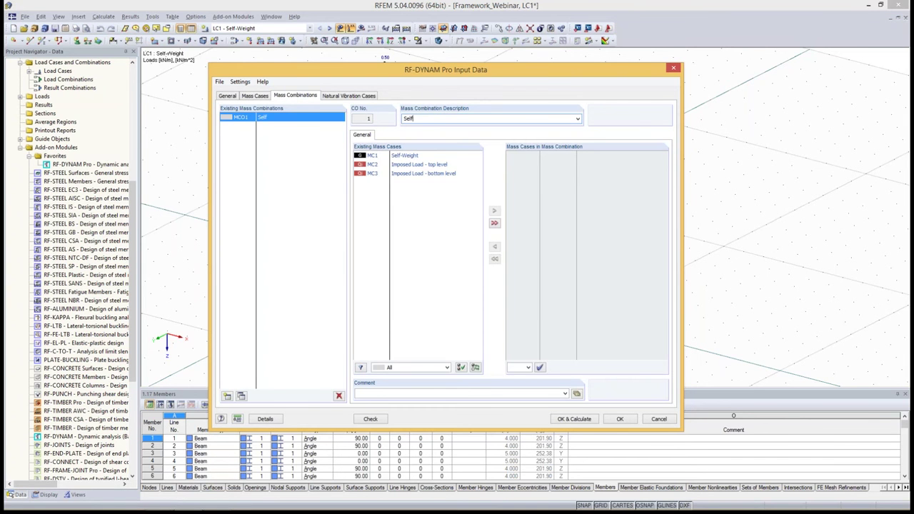
text(Self Weight + Imposed Loads)
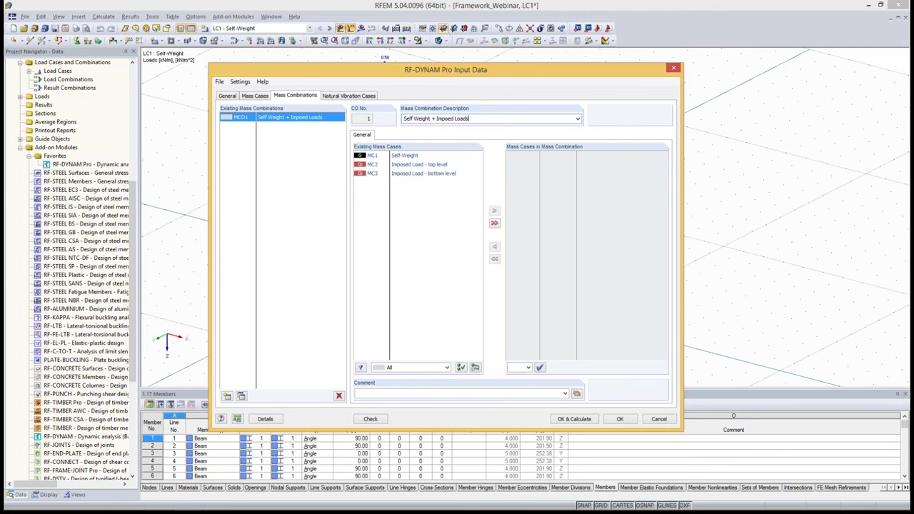
click(495, 224)
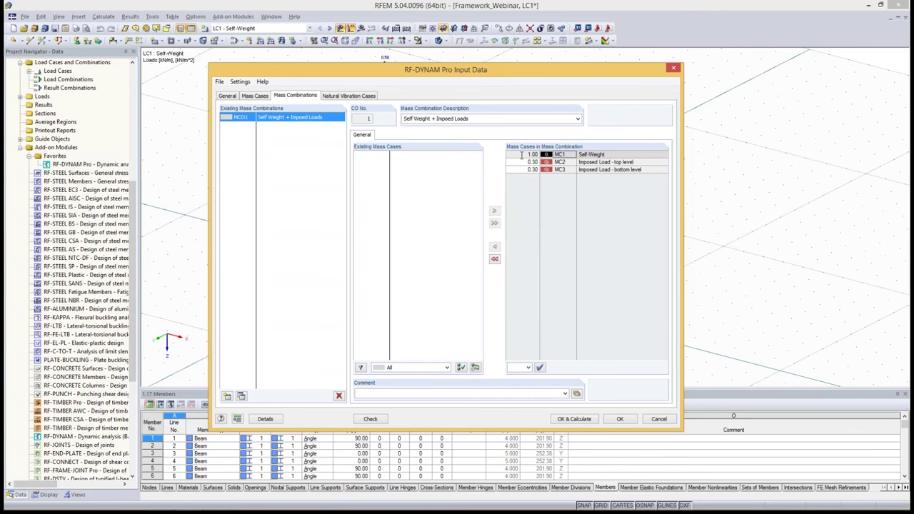
Change the mass case type of MC3 to Imposed - category A-B (independent, p=0.5).
click(263, 96)
click(275, 135)
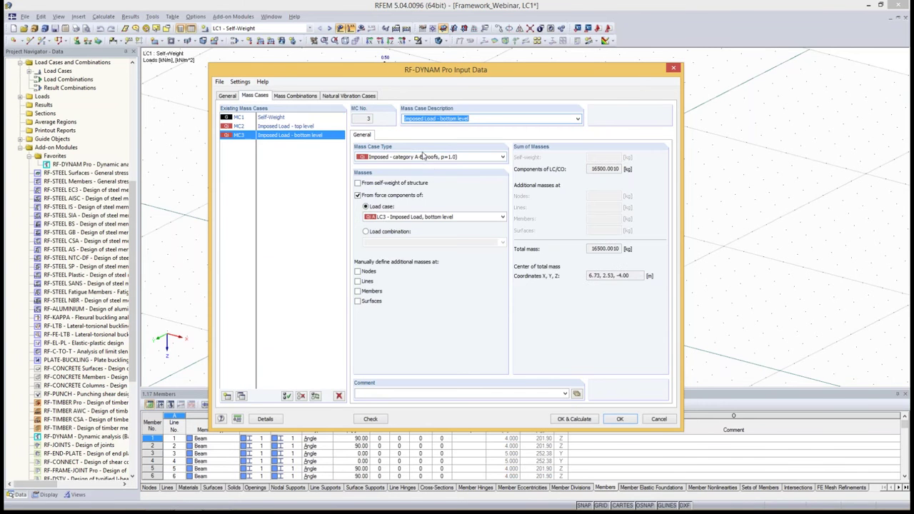
click(383, 159)
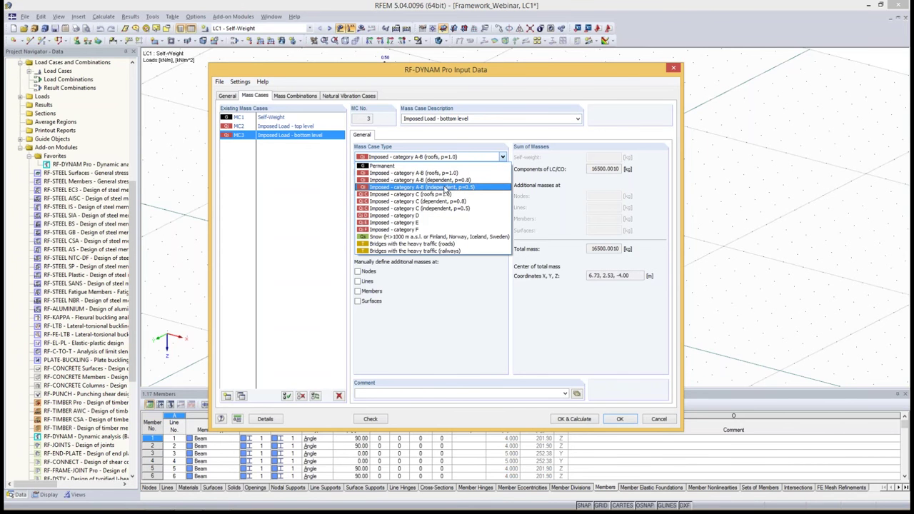
click(468, 187)
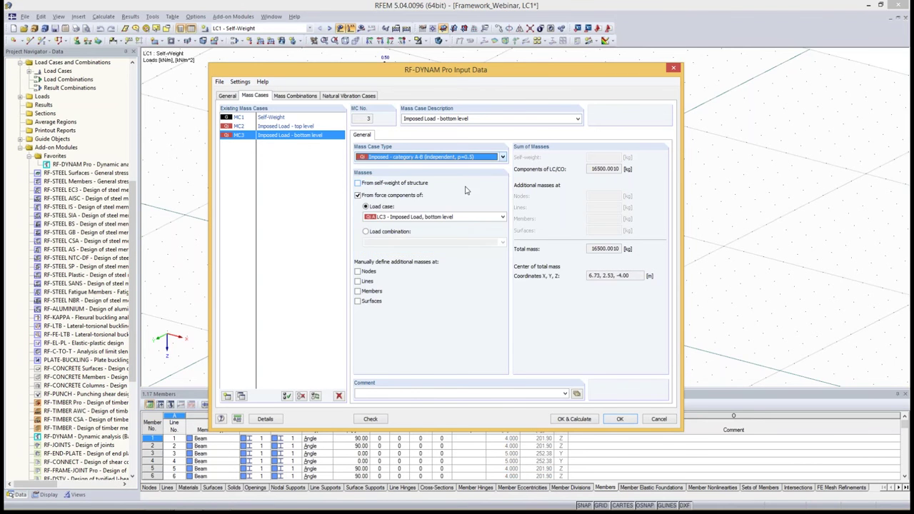
Remove all mass cases from mass combination MCO1 and add them again to update their combination factors.
click(295, 96)
click(528, 169)
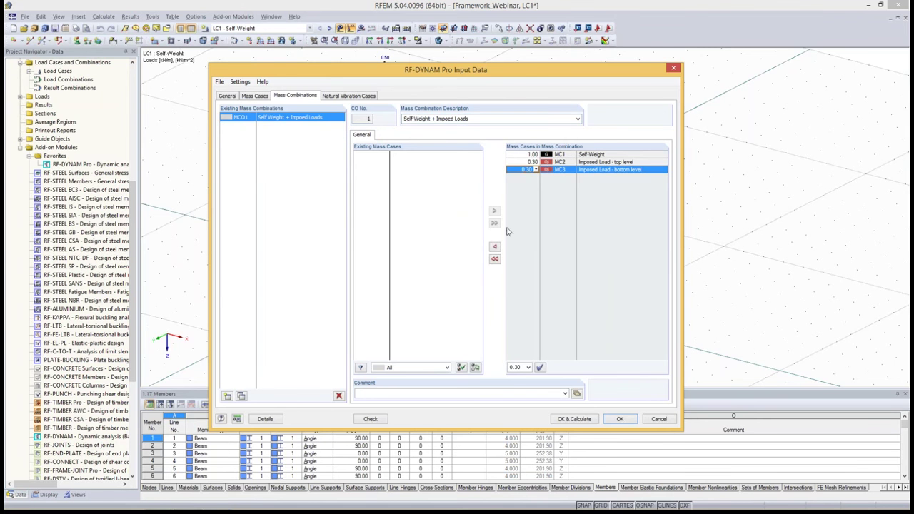
click(495, 259)
click(494, 223)
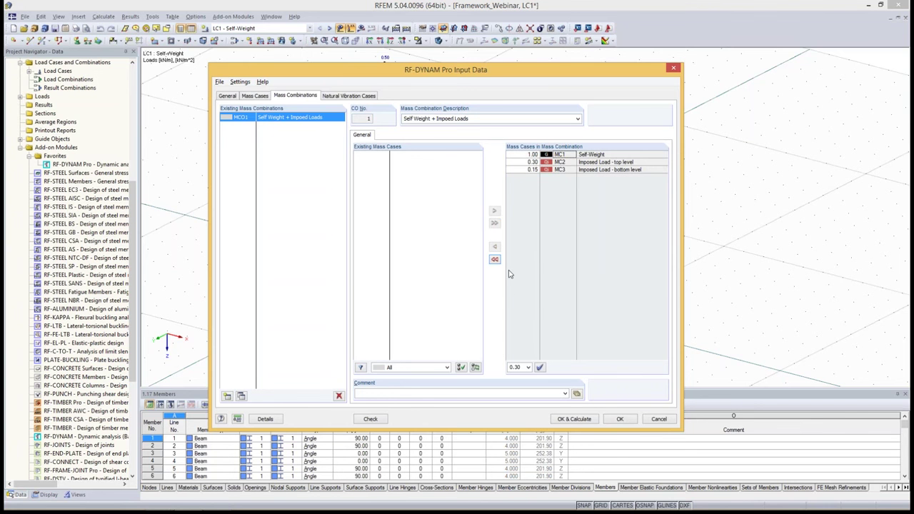
key(alt+Tab)
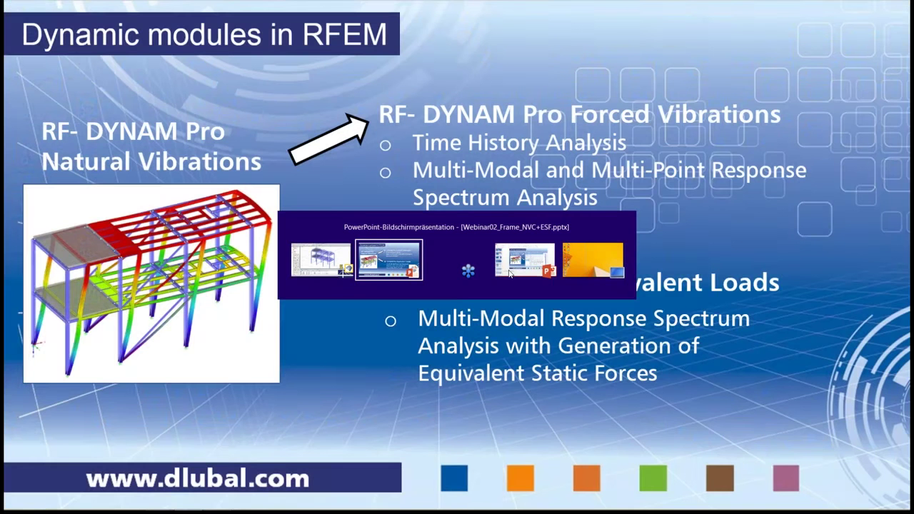
key(alt+Tab)
key(alt+Tab)
key(alt+Tab)
key(alt+Tab)
key(alt+Tab)
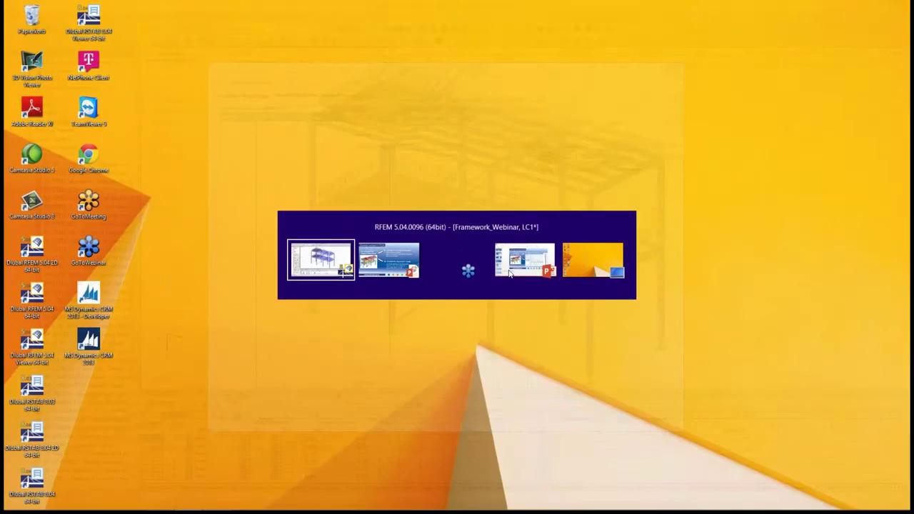
click(564, 302)
click(559, 311)
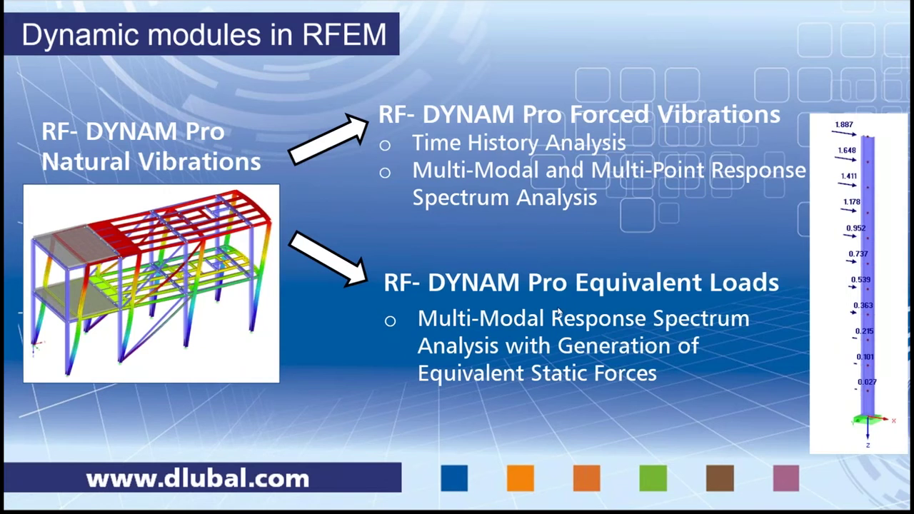
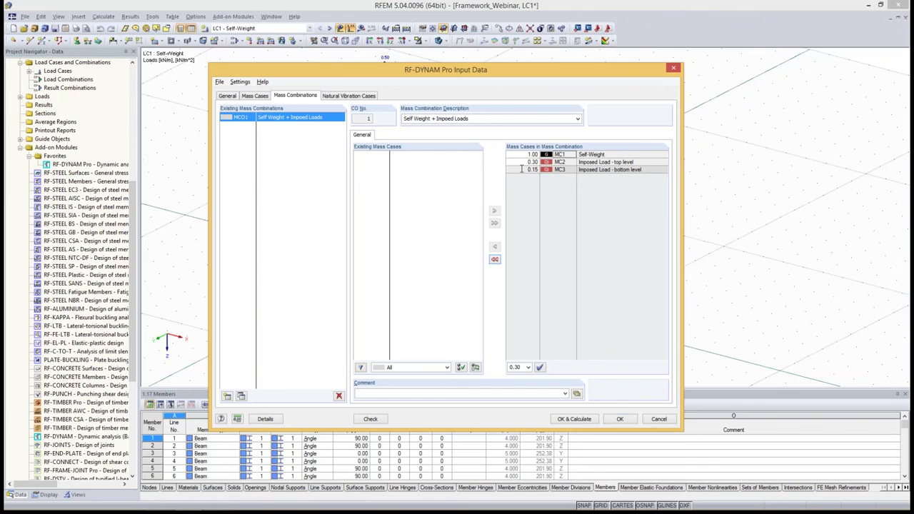
Examine the combination factors offered for mass case MC3 in mass combination MCO1.
click(521, 169)
click(521, 169)
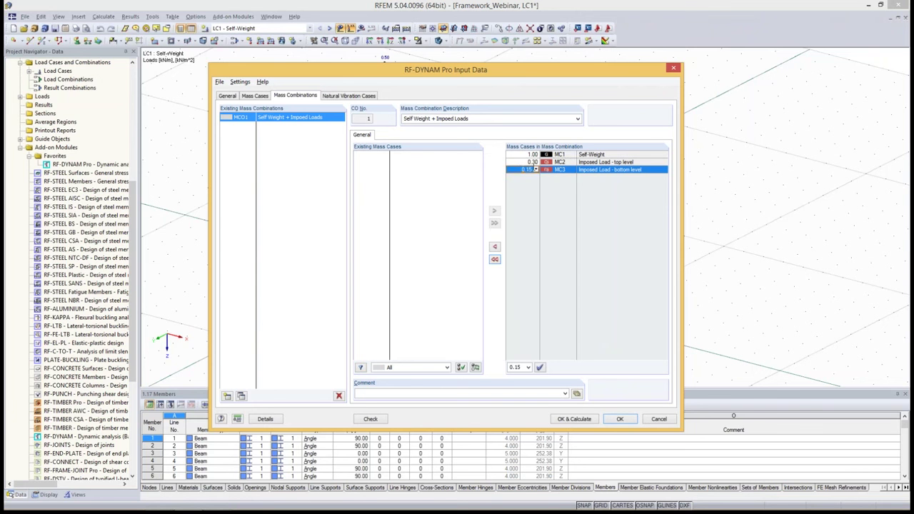
click(536, 170)
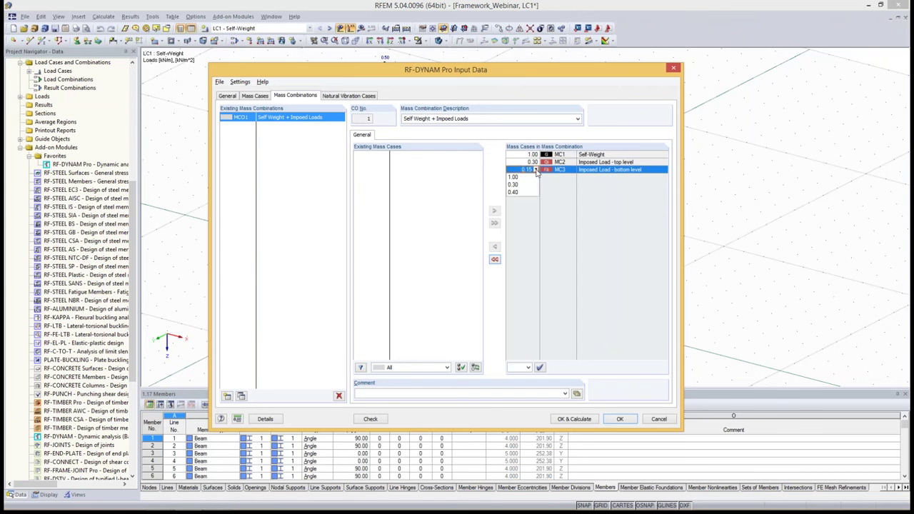
click(536, 170)
click(519, 368)
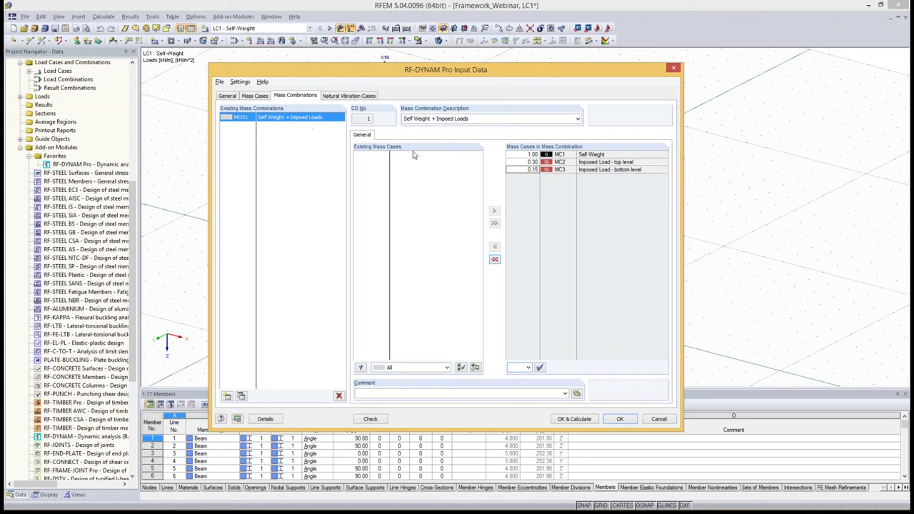
Set the number of lowest eigenvalues to calculate to 30 for natural vibration case NVC1.
click(333, 98)
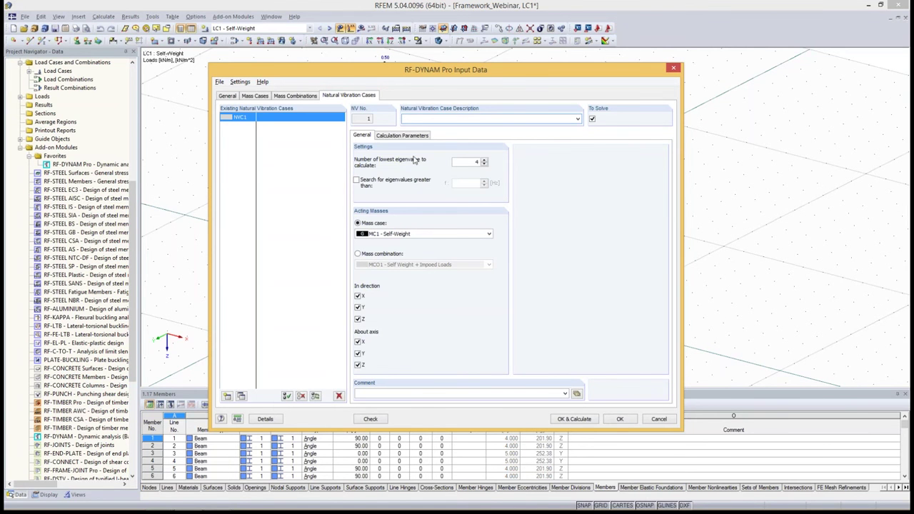
double_click(469, 162)
text(30)
drag(380, 77, 292, 101)
double_click(389, 195)
click(387, 198)
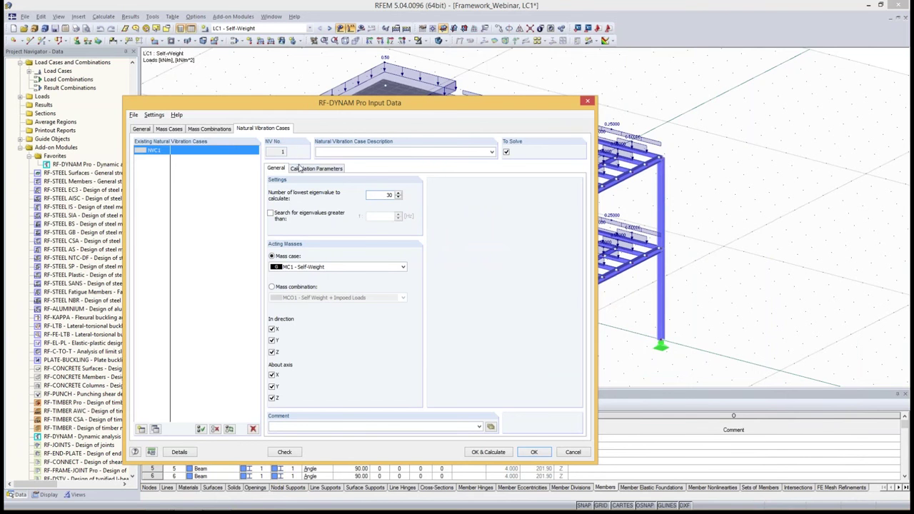
Use mass combination MCO1 - Self Weight + Impoed Loads as the acting masses of NVC1.
click(272, 287)
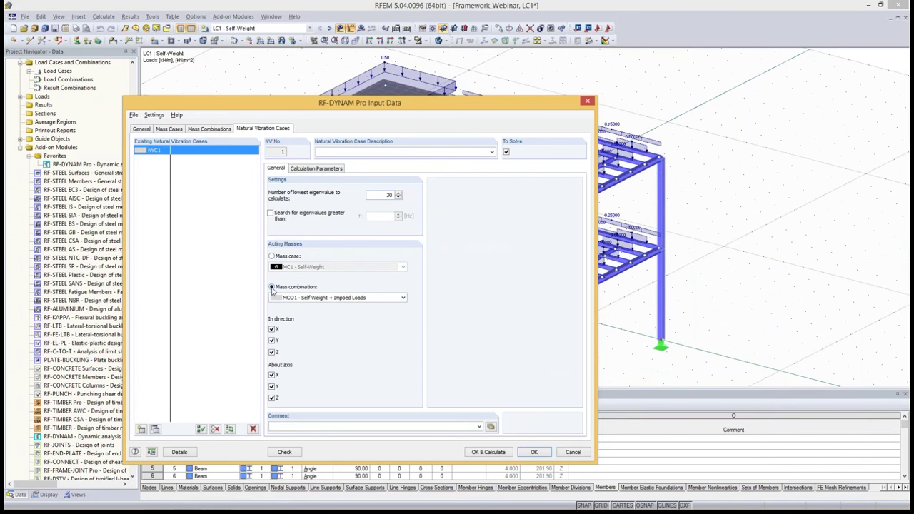
click(308, 298)
click(309, 300)
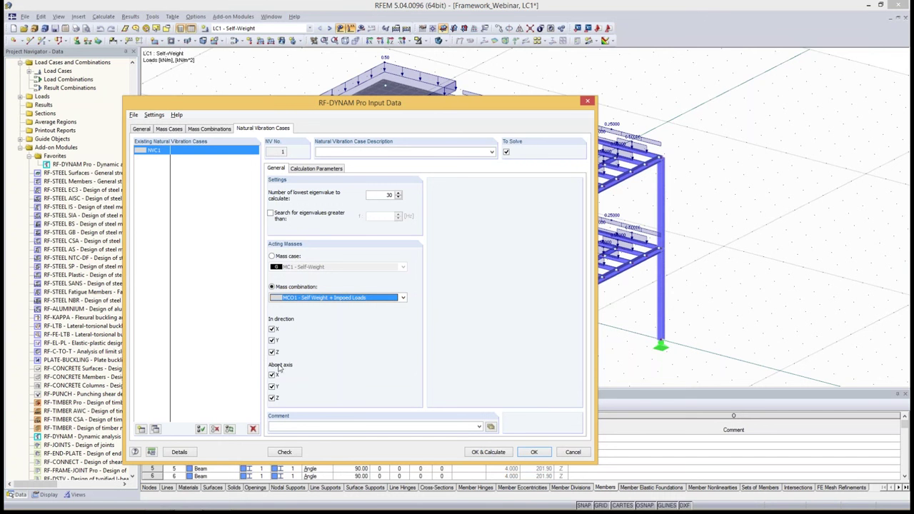
Compare the mass matrix types offered for NVC1 with its acting mass directions and rotation axes.
click(315, 170)
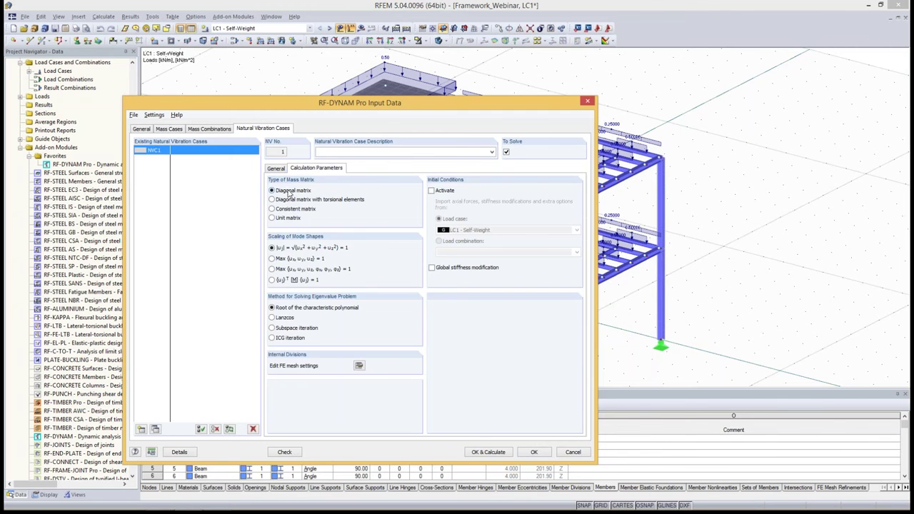
click(277, 168)
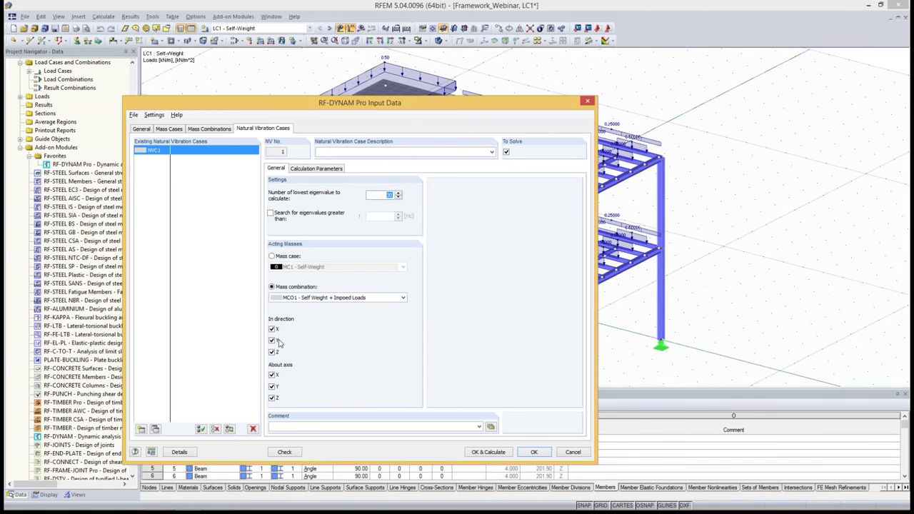
click(272, 387)
click(273, 387)
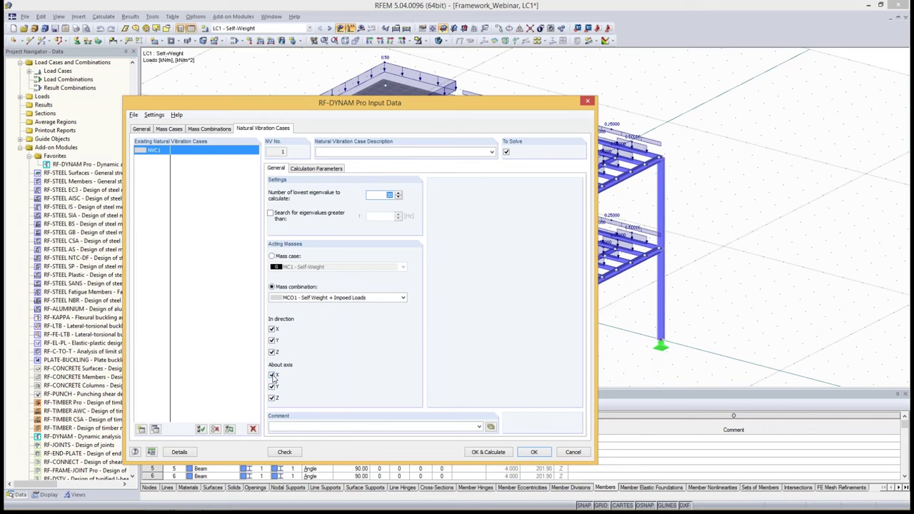
click(316, 170)
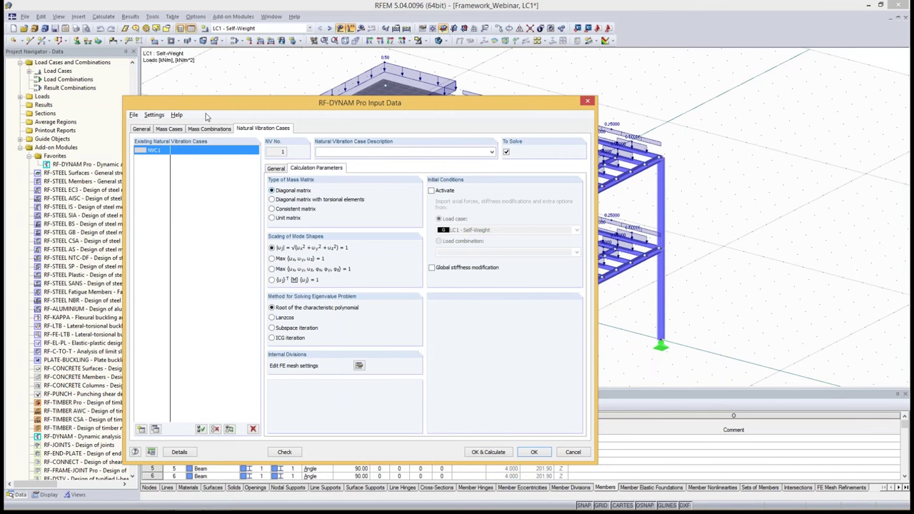
Try adding manually defined nodal masses to mass case MC1, check their table, and deactivate them again.
click(175, 130)
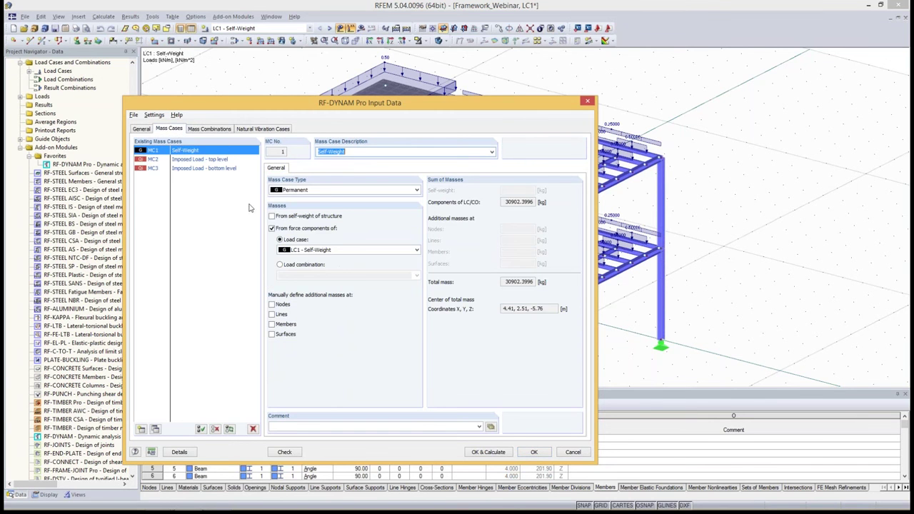
click(271, 305)
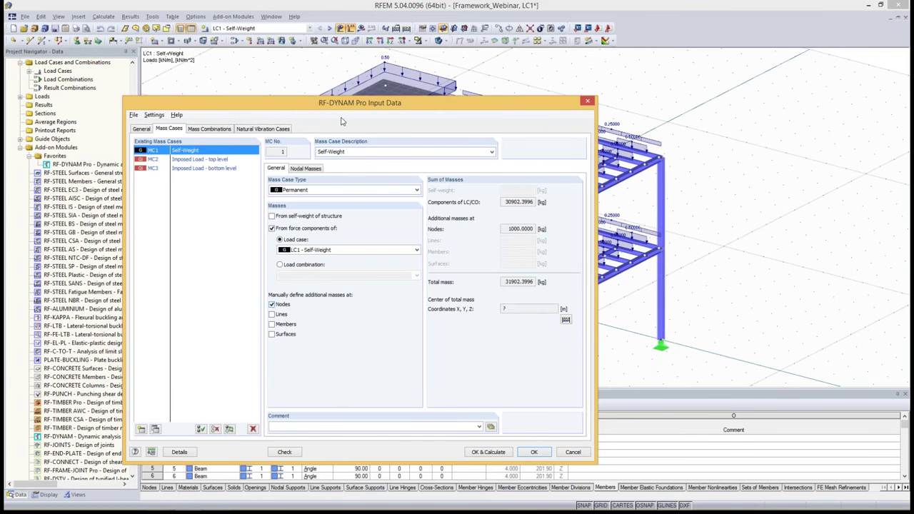
click(306, 168)
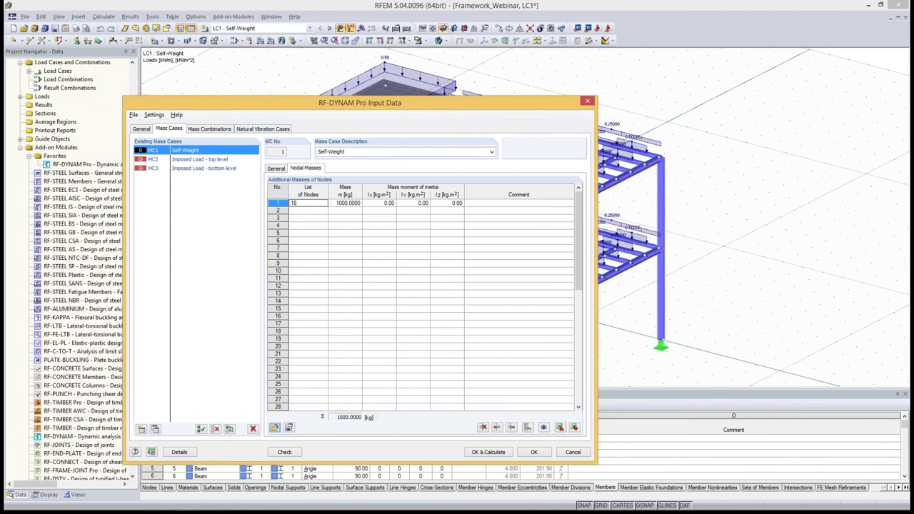
click(276, 169)
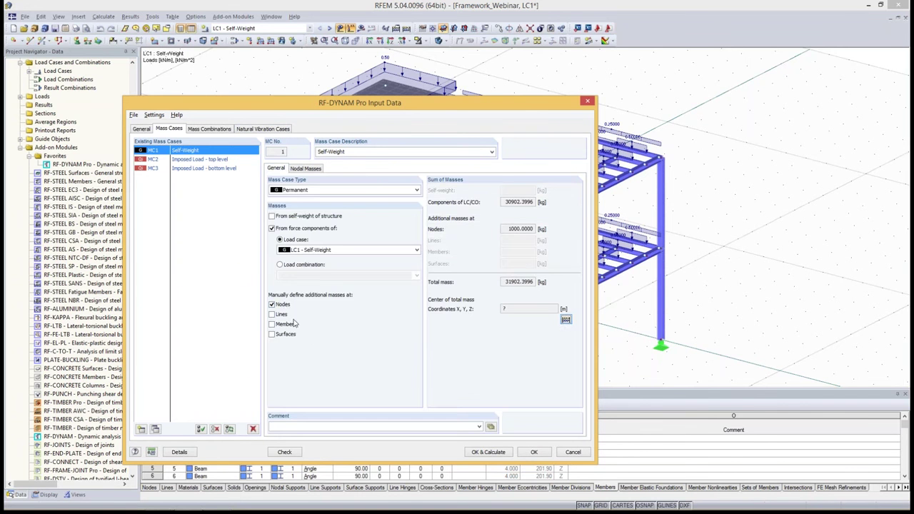
click(283, 305)
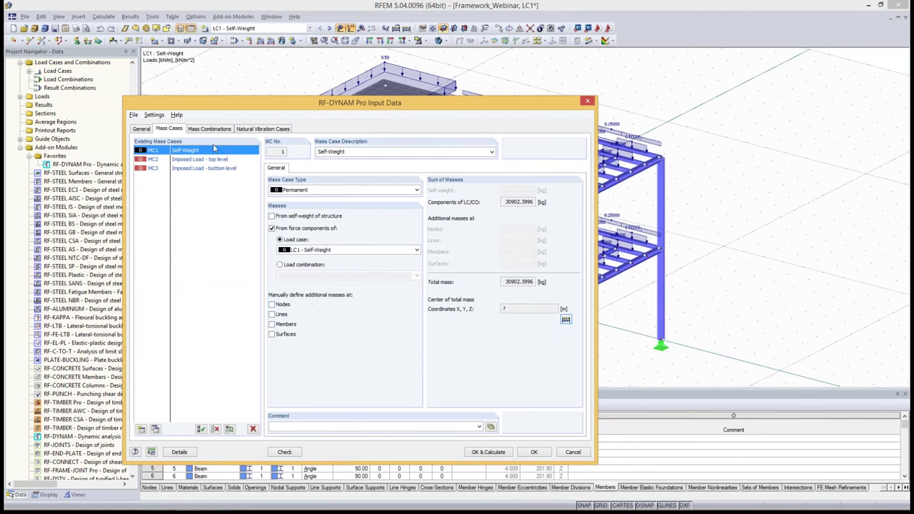
Try the diagonal matrix with torsional elements and the consistent matrix for NVC1, then return to the diagonal matrix.
click(278, 130)
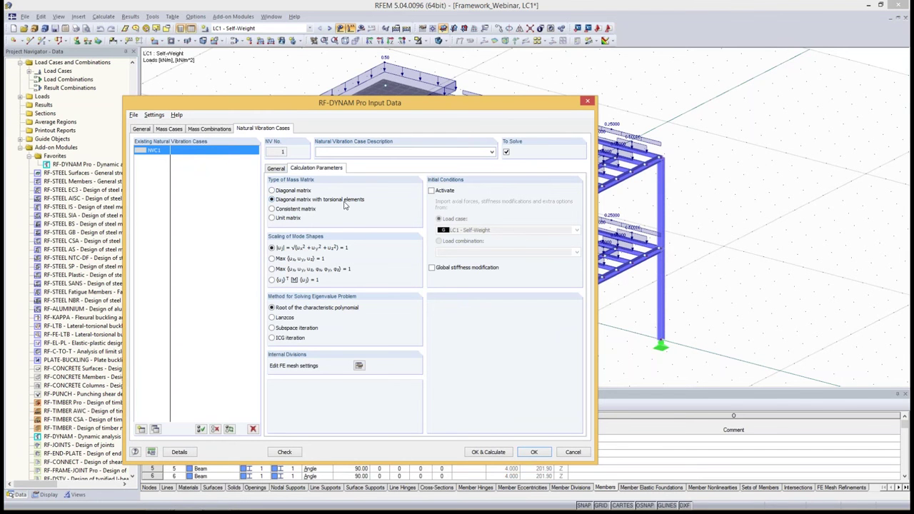
drag(340, 105, 226, 26)
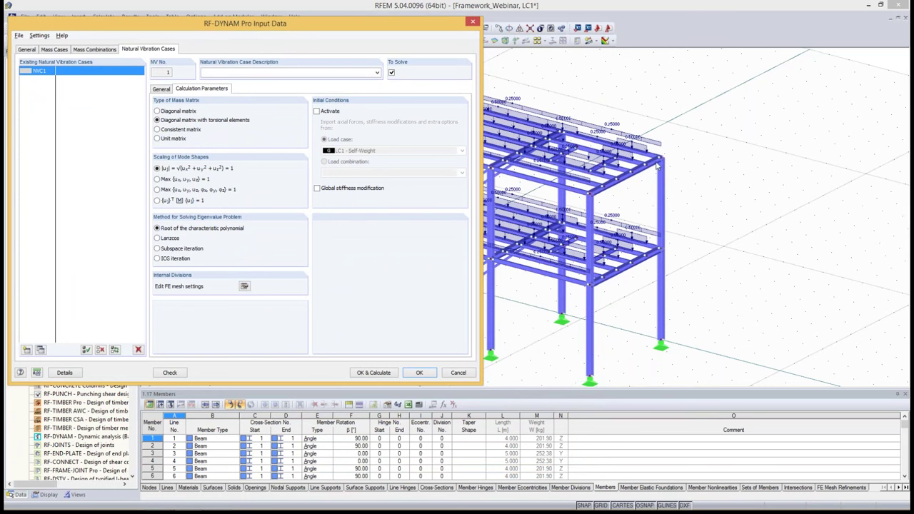
drag(428, 28, 445, 424)
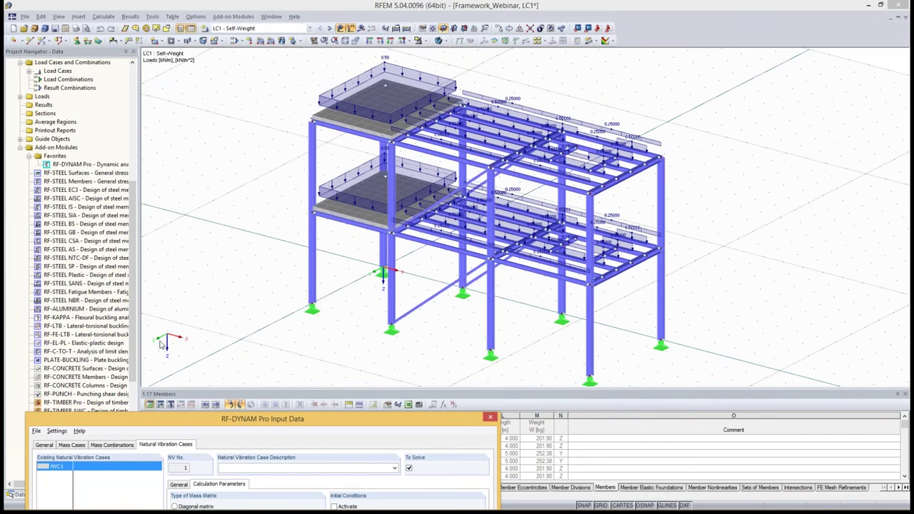
drag(203, 422, 196, 39)
click(180, 105)
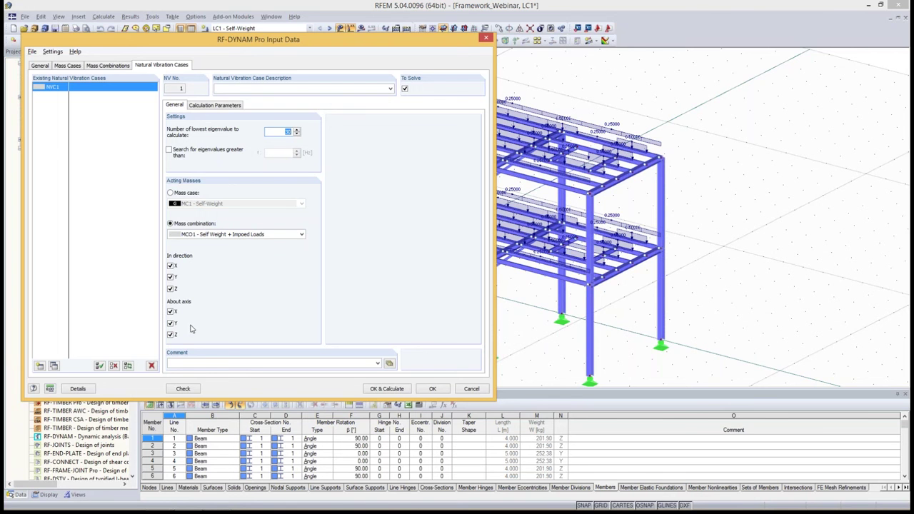
click(214, 106)
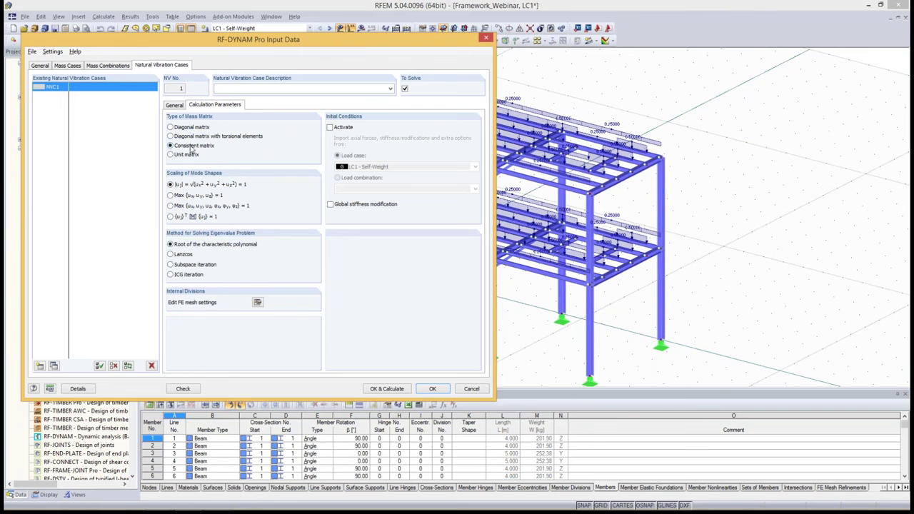
drag(207, 42, 193, 123)
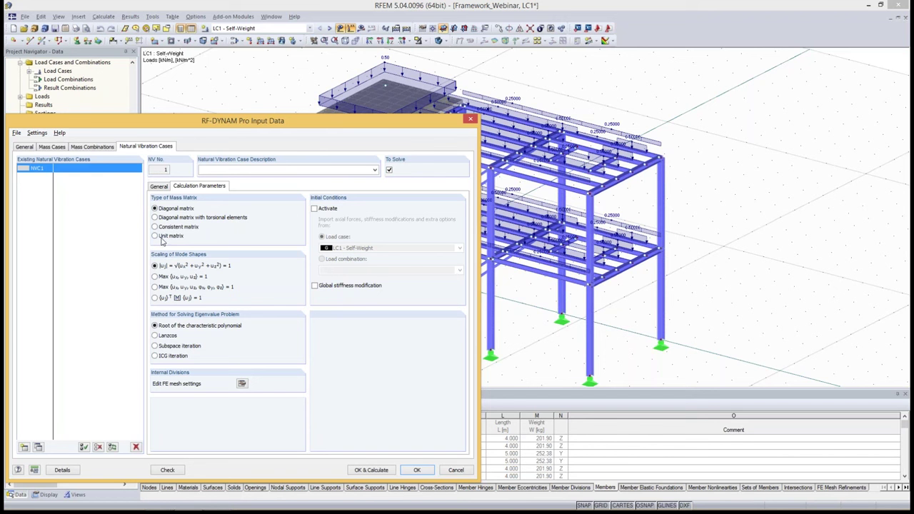
Deactivate the acting masses about the X, Y and Z axes for NVC1.
click(165, 187)
click(155, 393)
click(155, 405)
click(156, 417)
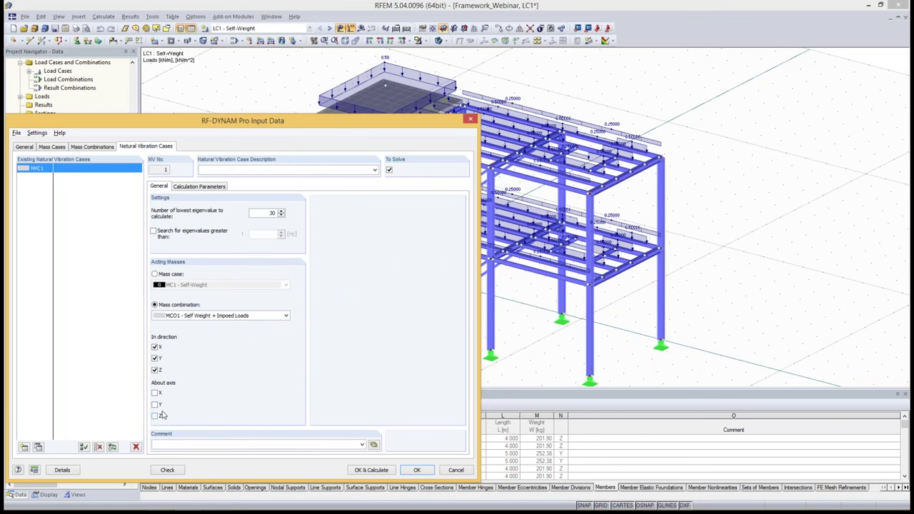
Try the alternative mode shape scaling options for NVC1 and return to scaling |uj| = √(ux² + uy² + uz²) = 1.
click(206, 187)
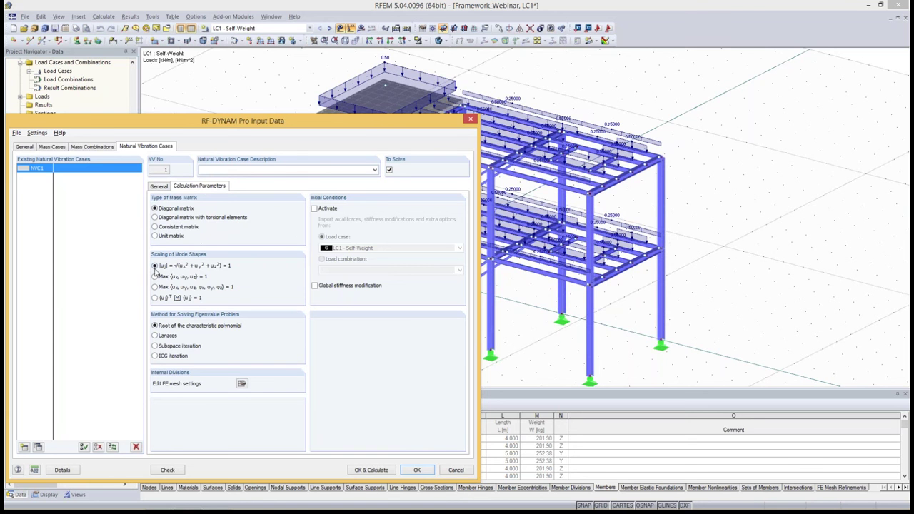
click(166, 287)
click(169, 277)
click(155, 287)
click(159, 280)
click(155, 267)
click(155, 299)
click(160, 267)
Choose ICG iteration as NVC1's eigenvalue solving method and inspect the FE mesh settings without changing them.
click(171, 339)
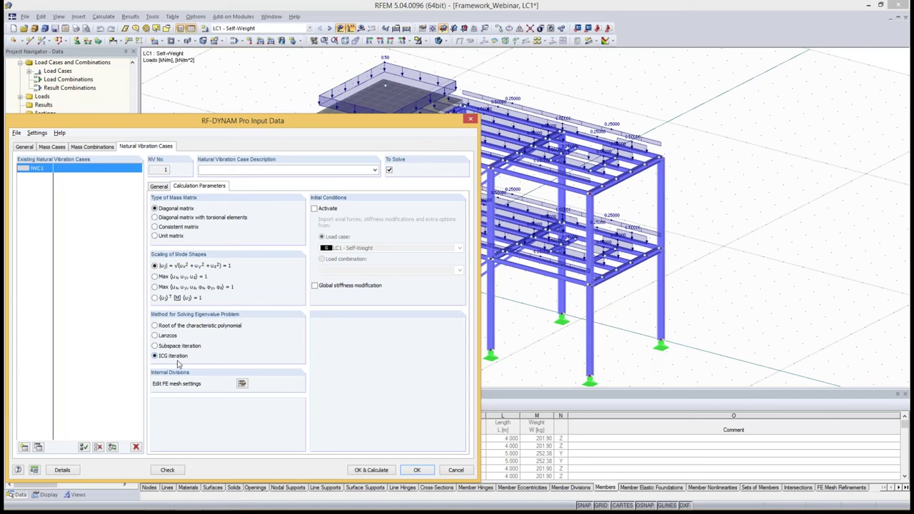
click(242, 385)
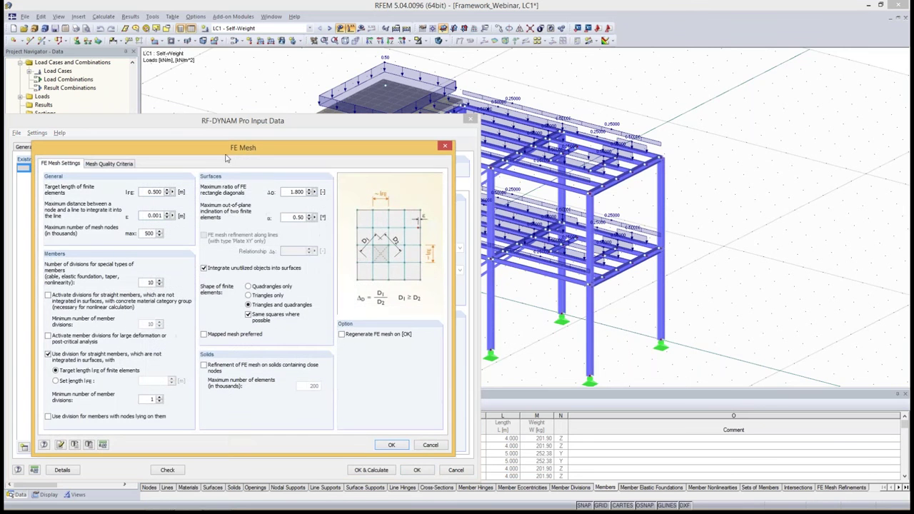
click(429, 446)
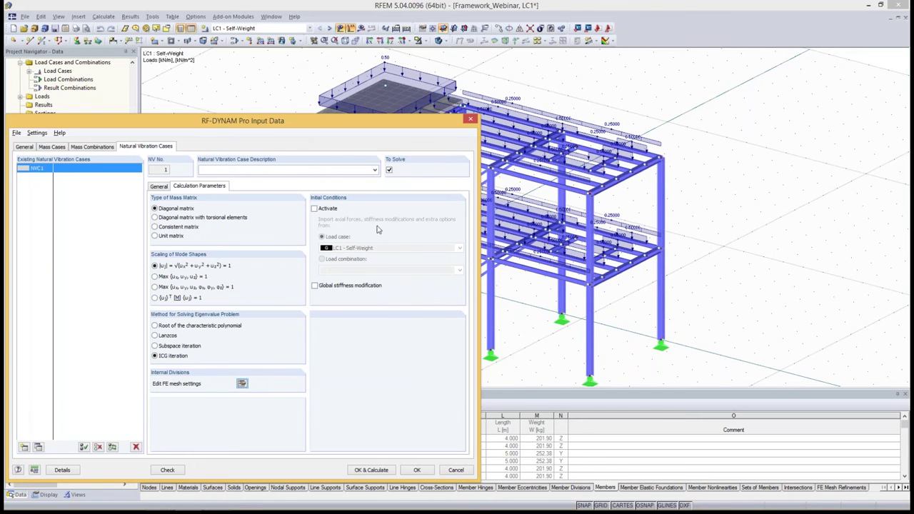
Try activating NVC1's initial conditions from load case LC1 and from a load combination, then deactivate them.
click(323, 210)
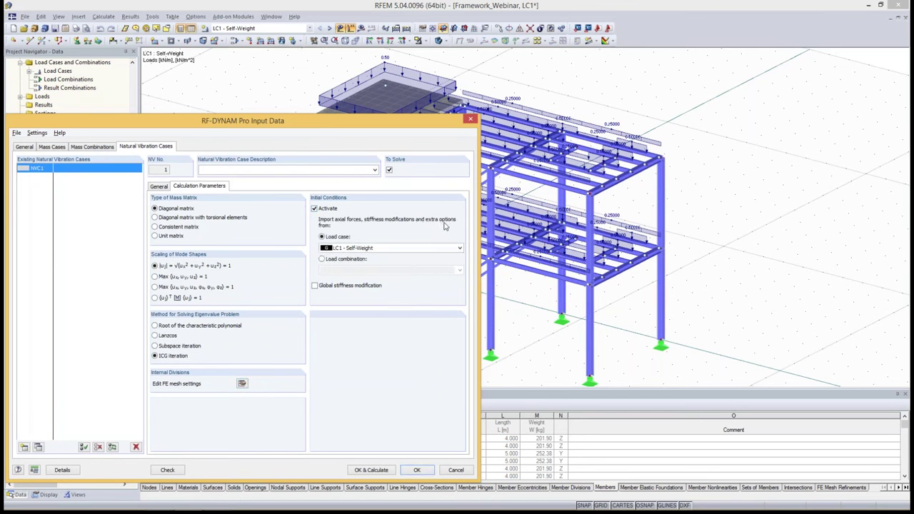
click(341, 249)
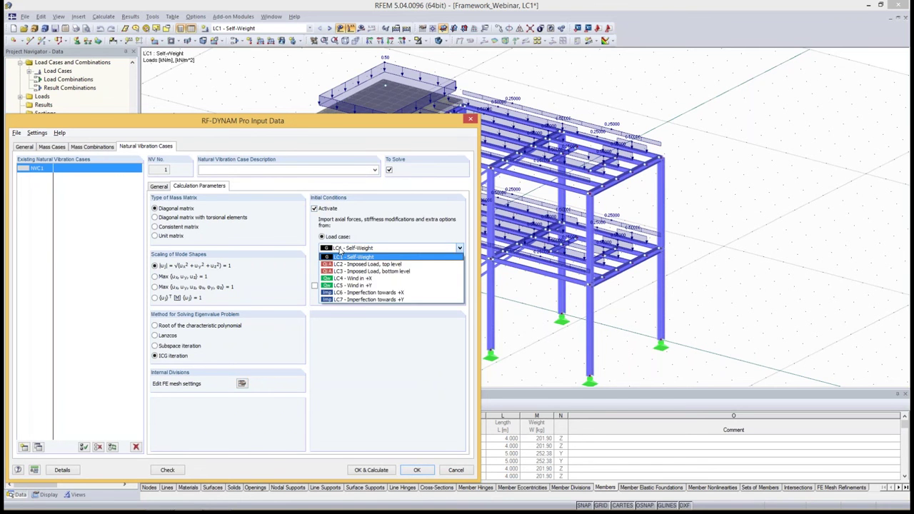
click(342, 256)
click(332, 259)
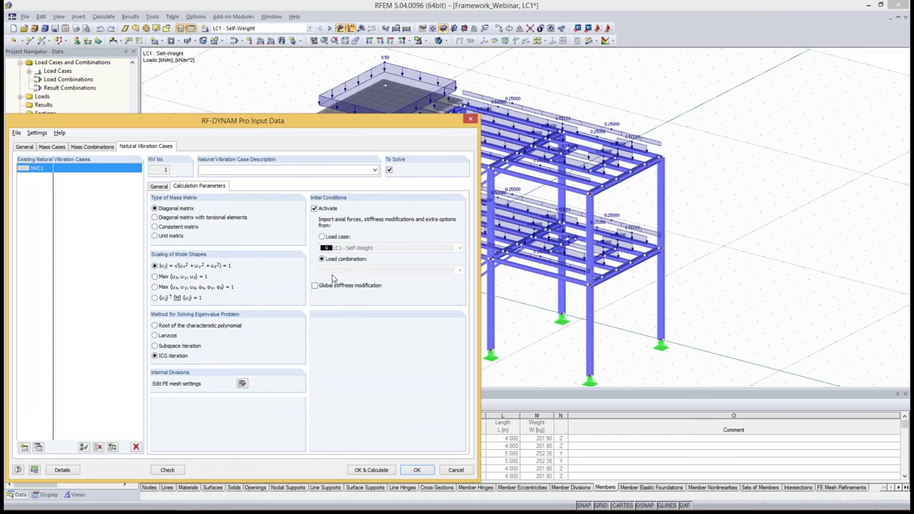
click(329, 238)
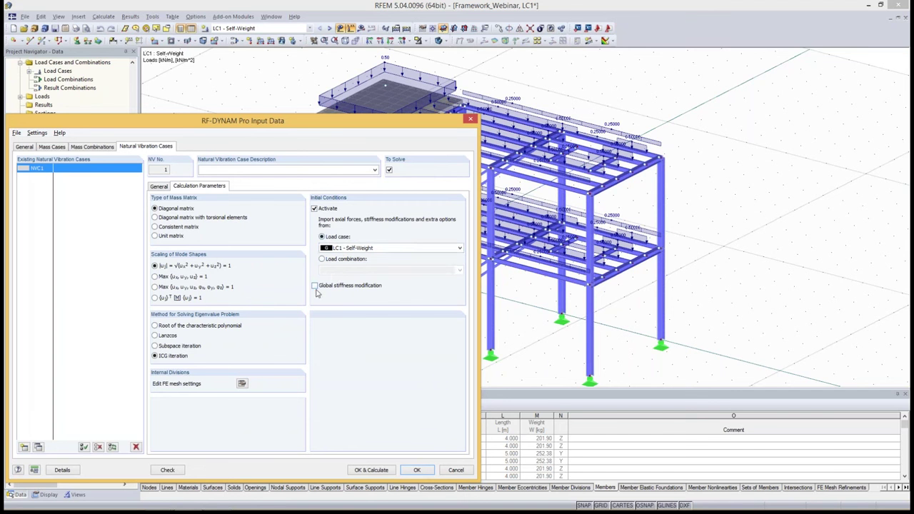
click(314, 208)
Accept the RF-DYNAM Pro input data, then activate Modify stiffness and Extra options in the calculation parameters of load case LC1.
click(418, 471)
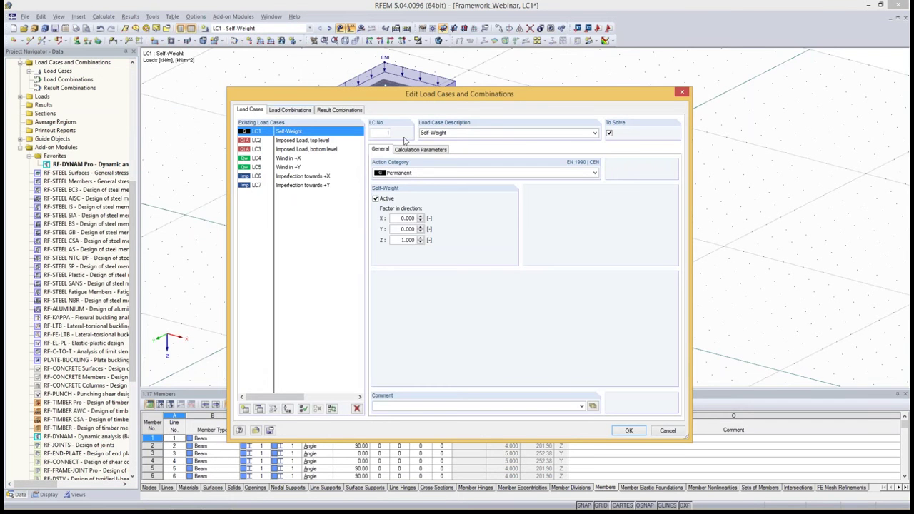
click(446, 152)
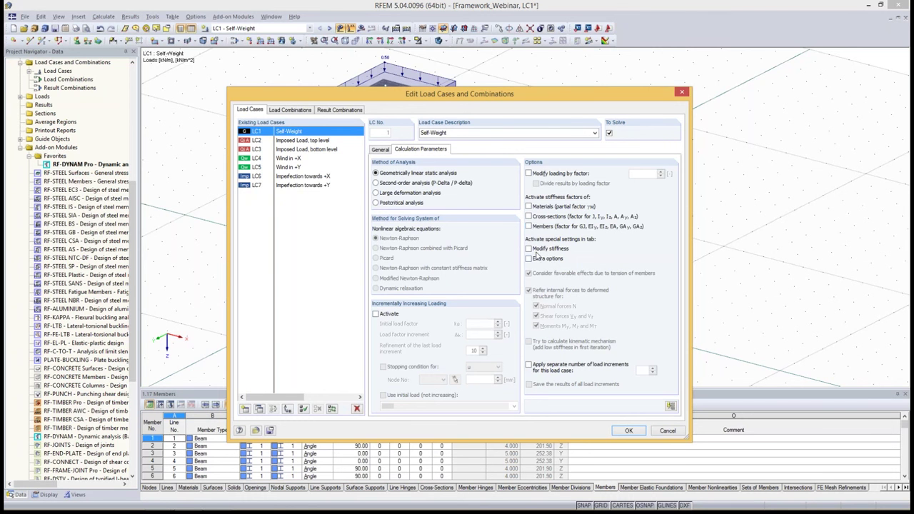
click(529, 248)
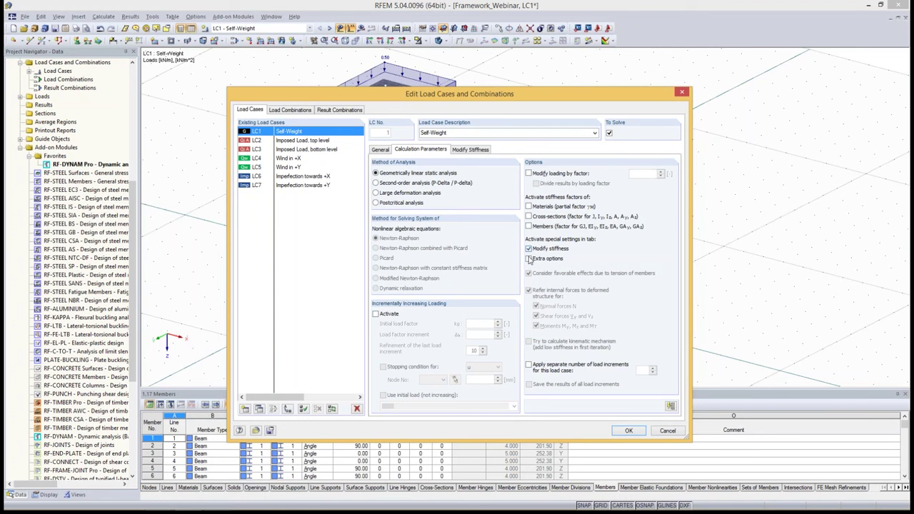
click(529, 259)
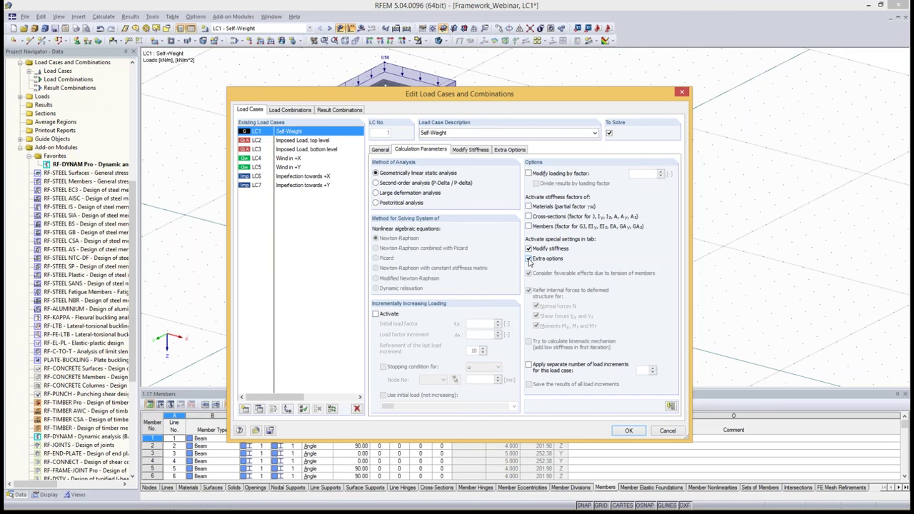
Review LC1's stiffness modification and extra option settings, then deactivate both options and close the load case settings.
click(478, 152)
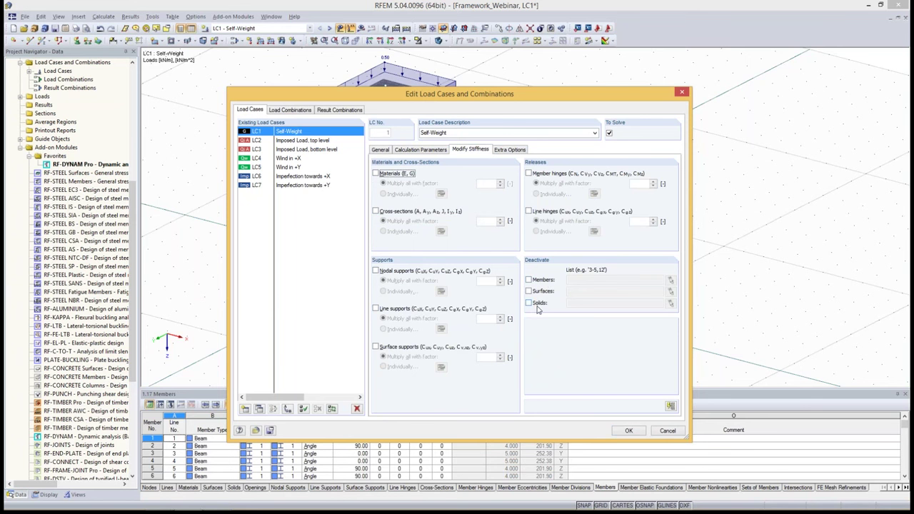
click(524, 150)
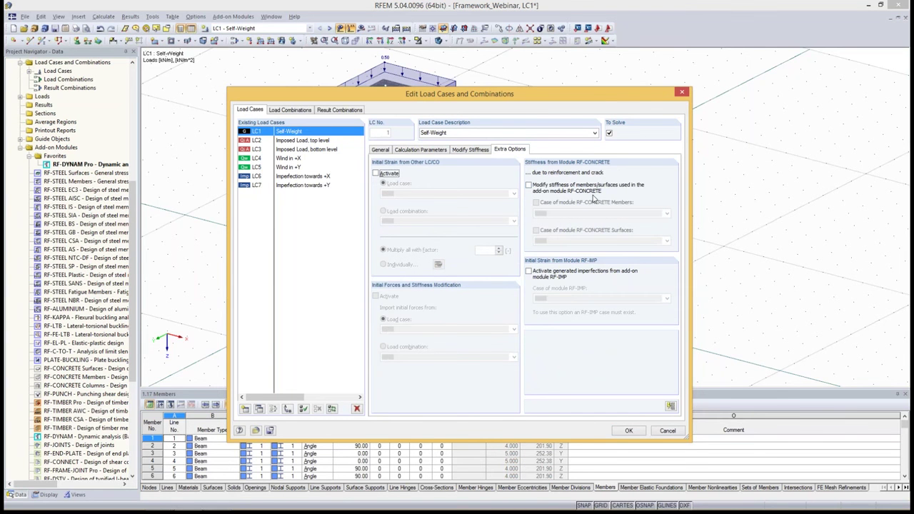
click(437, 151)
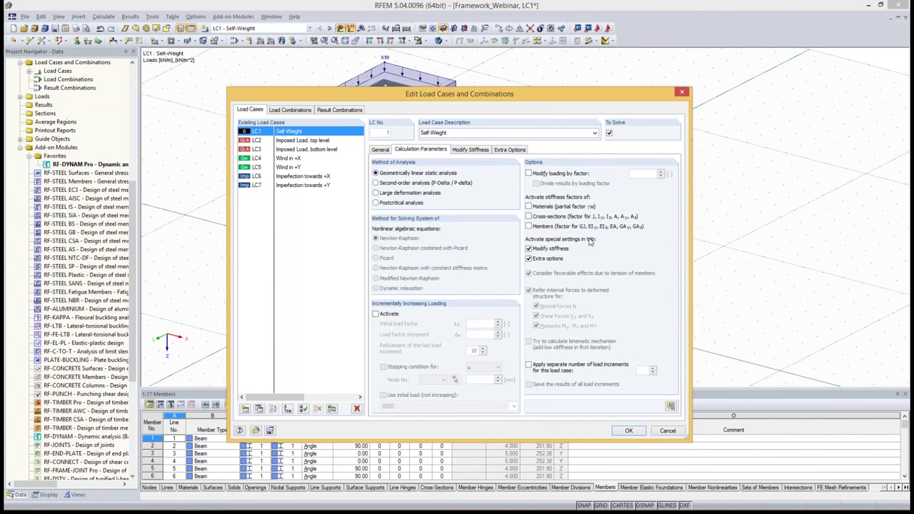
click(529, 248)
click(528, 258)
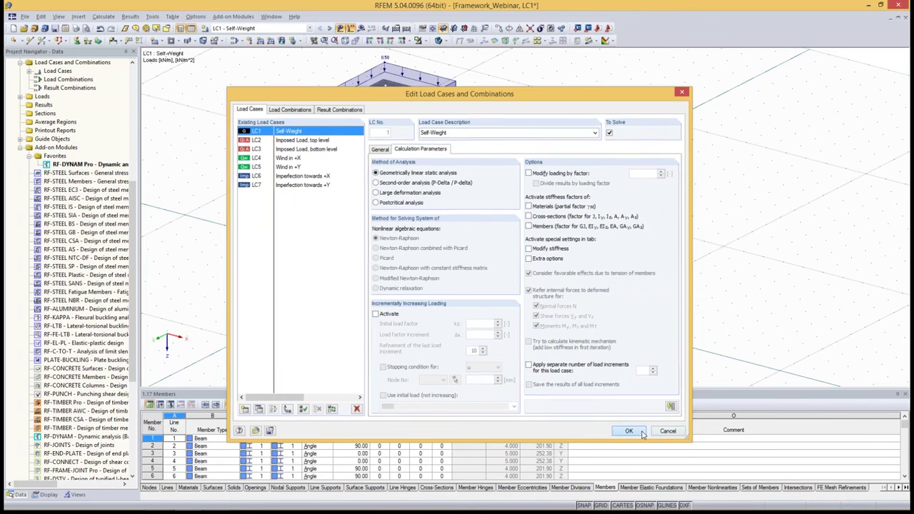
click(629, 432)
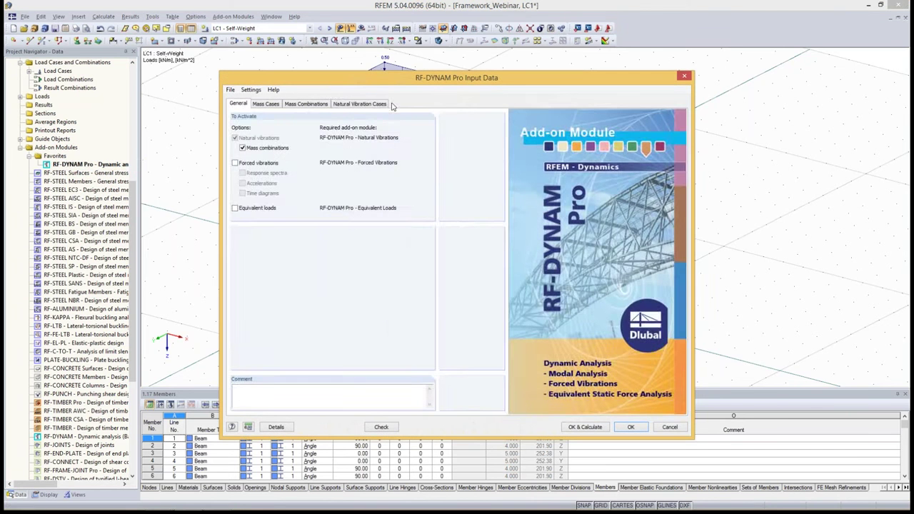
Reopen the RF-DYNAM Pro input data, recheck NVC1's calculation parameters and general settings, and run the calculation.
click(379, 104)
click(420, 143)
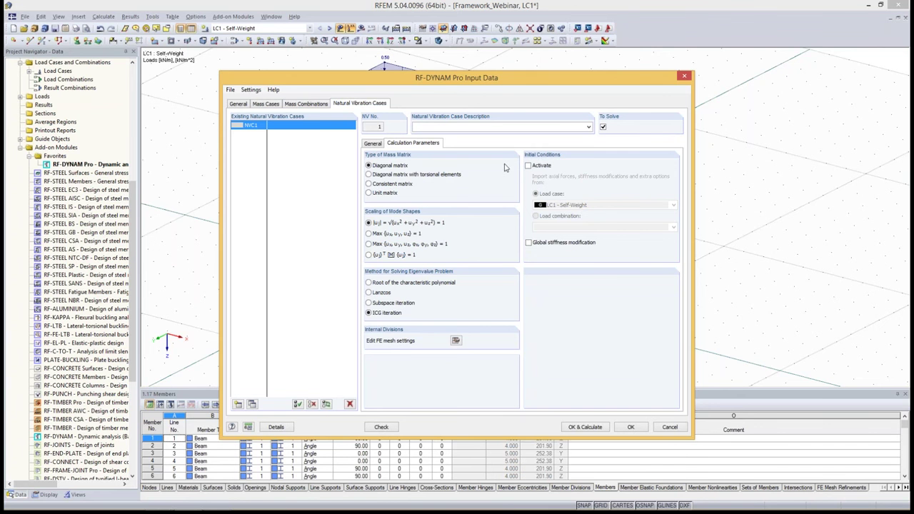
drag(446, 79, 266, 93)
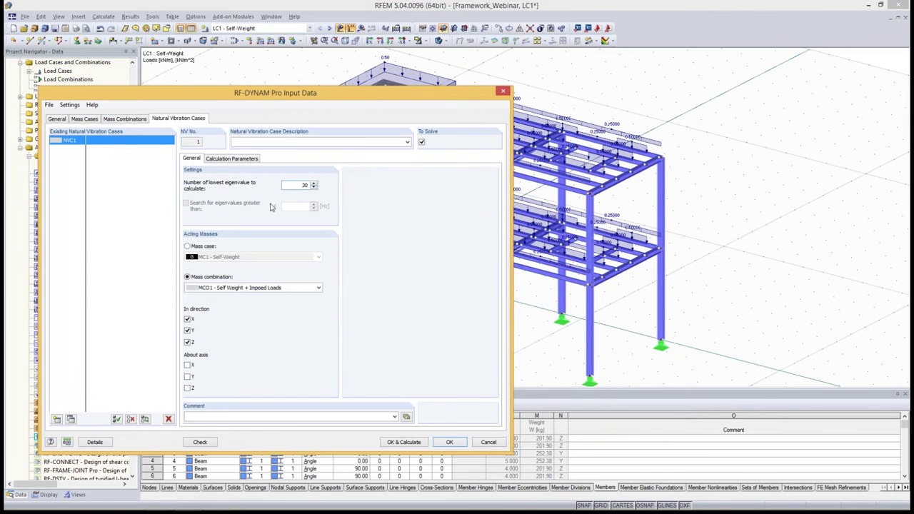
click(401, 443)
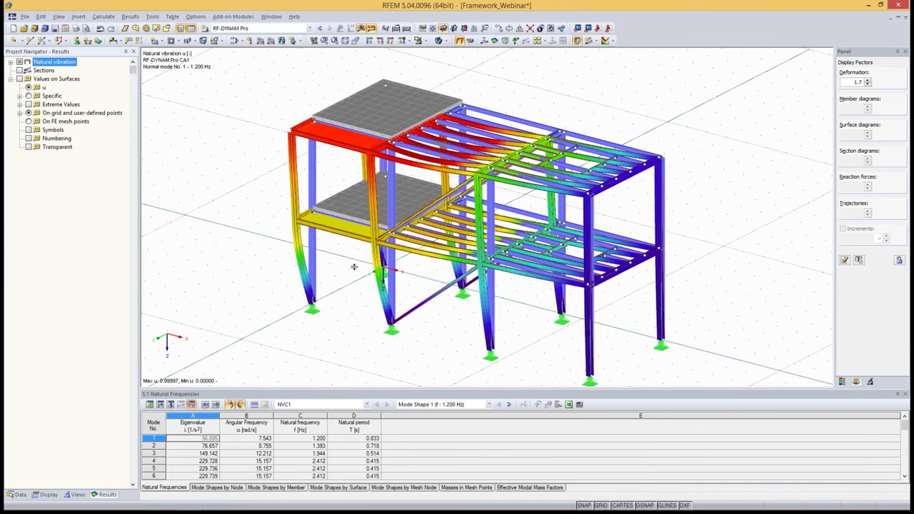
Enlarge the natural frequencies results table and fit the whole deformed frame in the model view above it.
drag(354, 266, 354, 269)
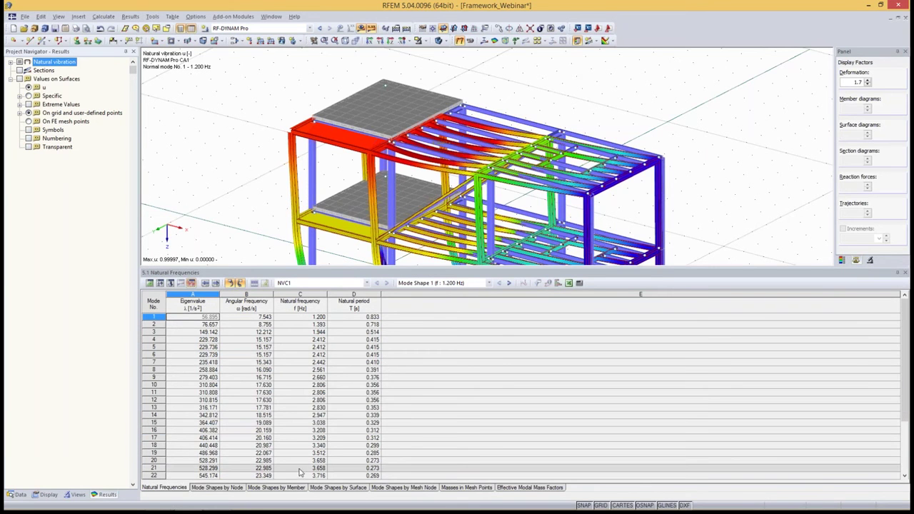
scroll(753, 193, down, 2)
middle_drag(754, 193, 526, 147)
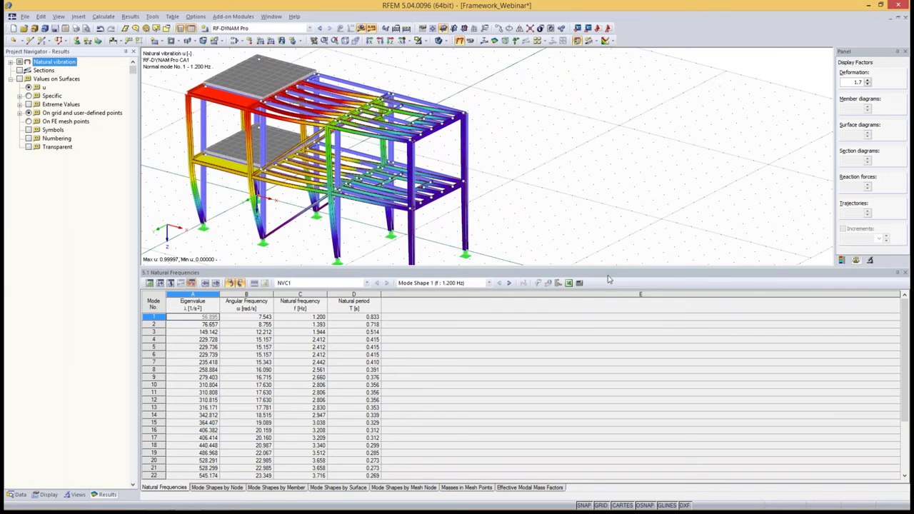
drag(608, 273, 591, 290)
double_click(590, 289)
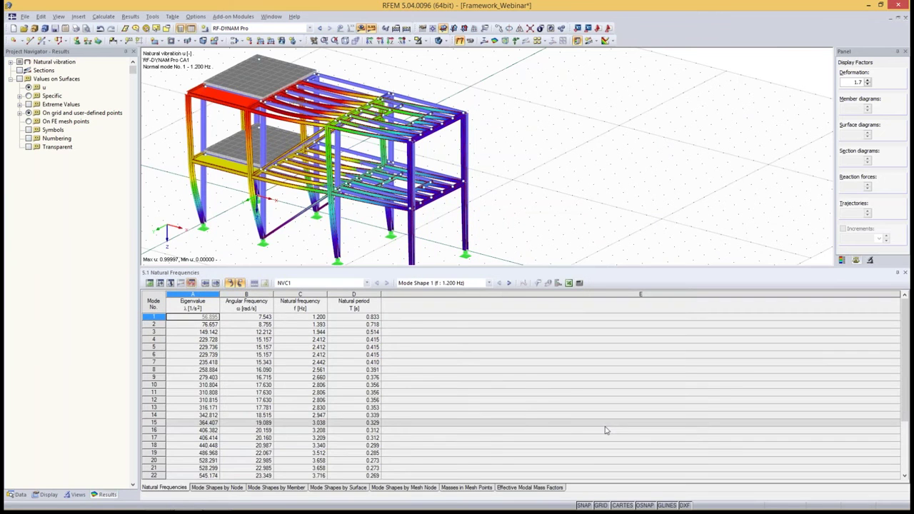
ctrl+middle_drag(443, 257, 427, 221)
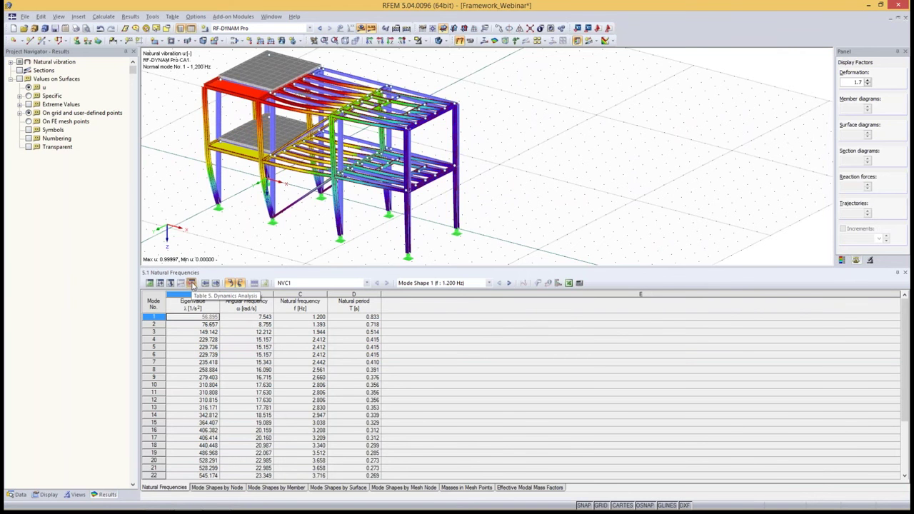
Look through the available natural vibration cases and mode shapes, keeping NVC1 and Mode Shape 1 displayed.
click(346, 285)
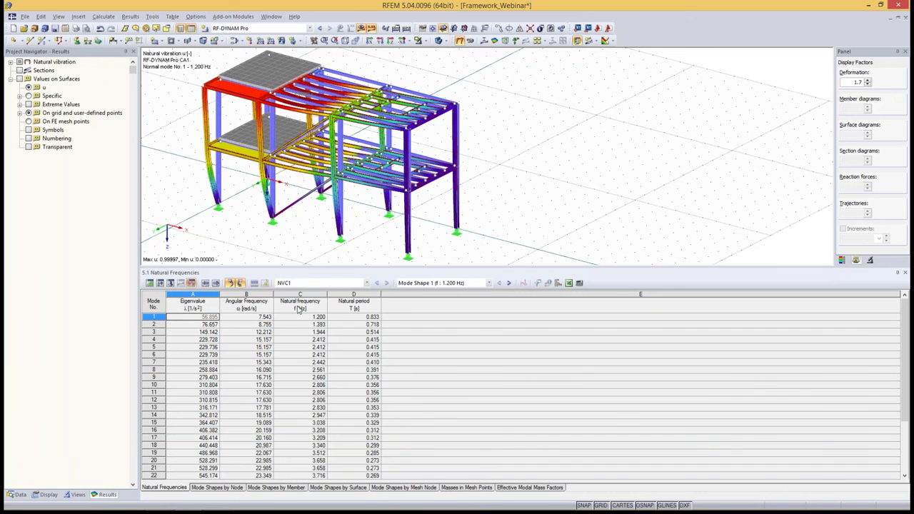
click(301, 290)
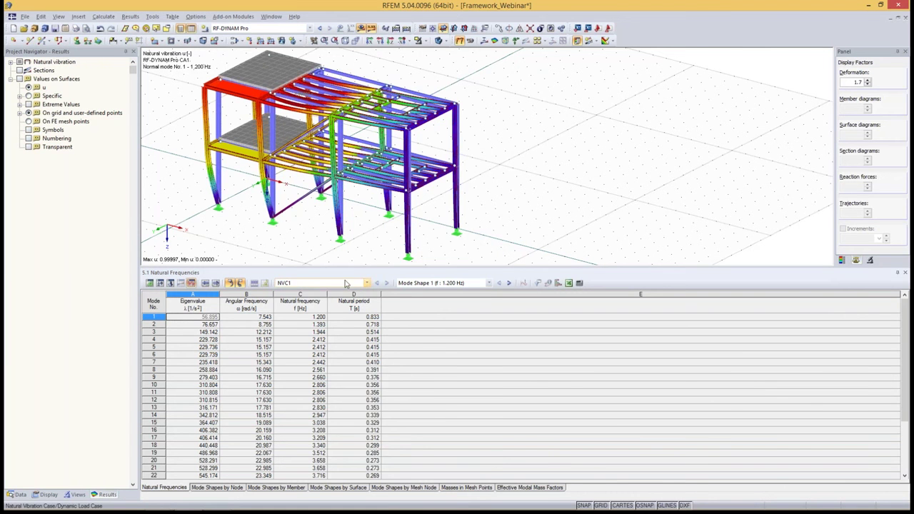
click(424, 284)
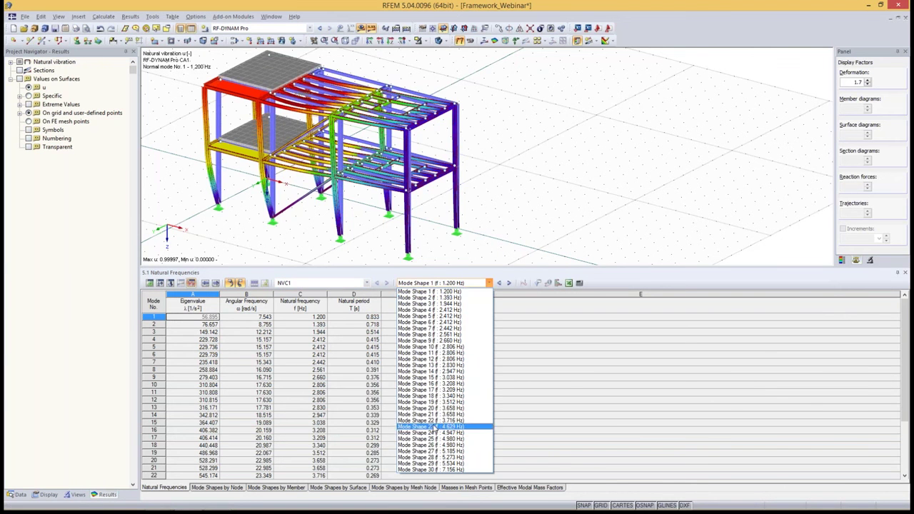
click(432, 293)
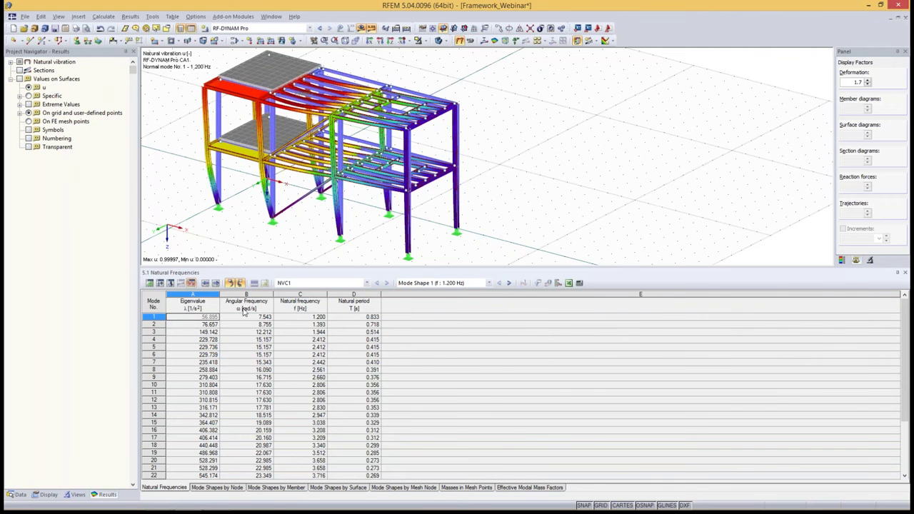
Go through modes 1 to 4 in the natural frequencies table to compare their mode shapes in the model.
click(348, 318)
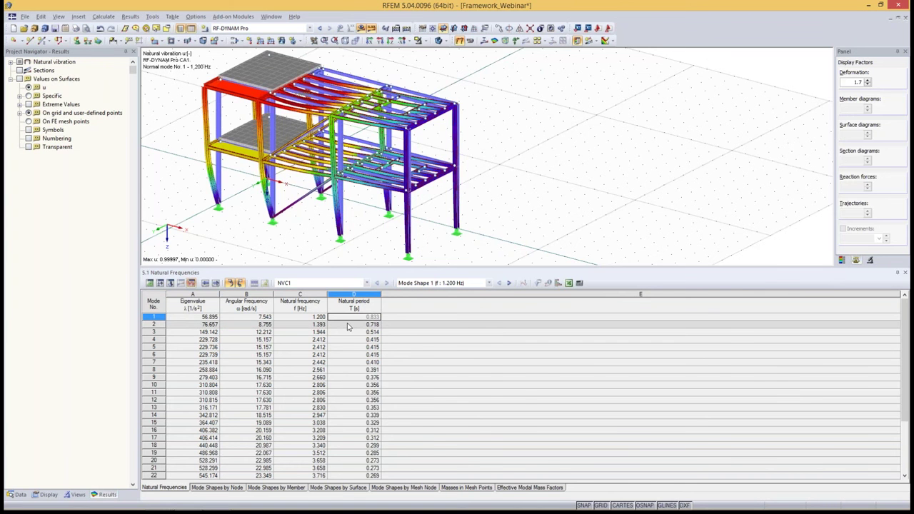
click(348, 325)
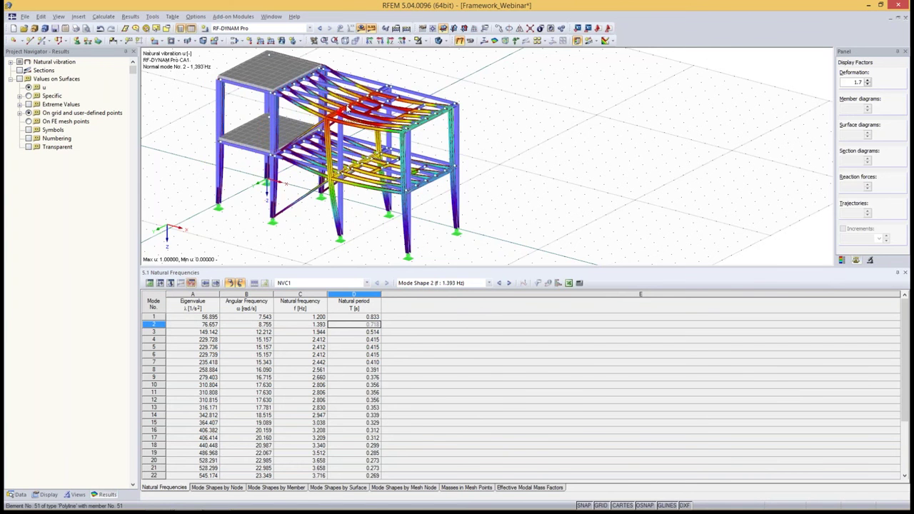
click(359, 333)
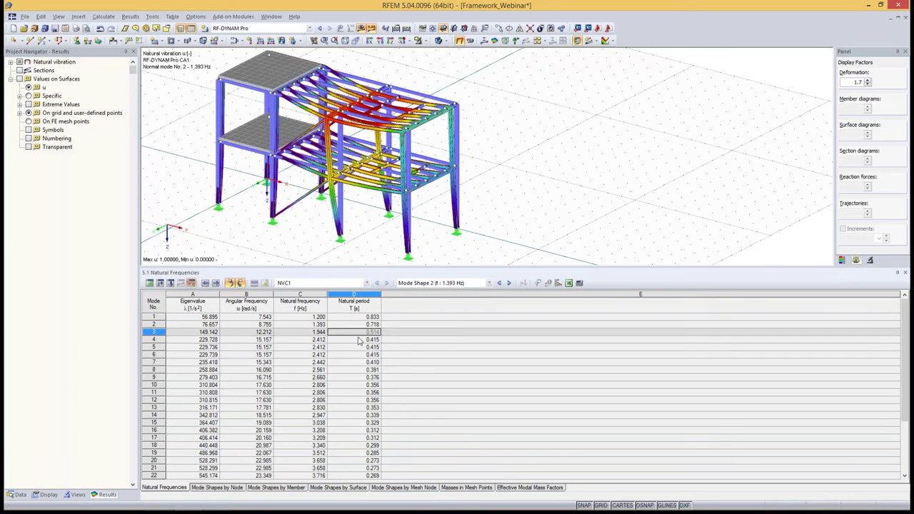
click(354, 340)
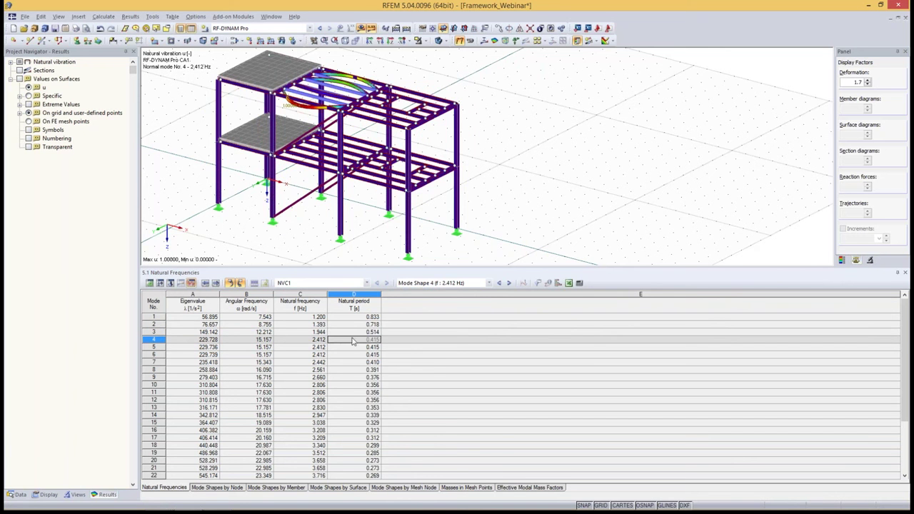
Review the mode shape results by node, member, surface and mesh node, locating the lower corner column, member 6, in the member results.
click(220, 489)
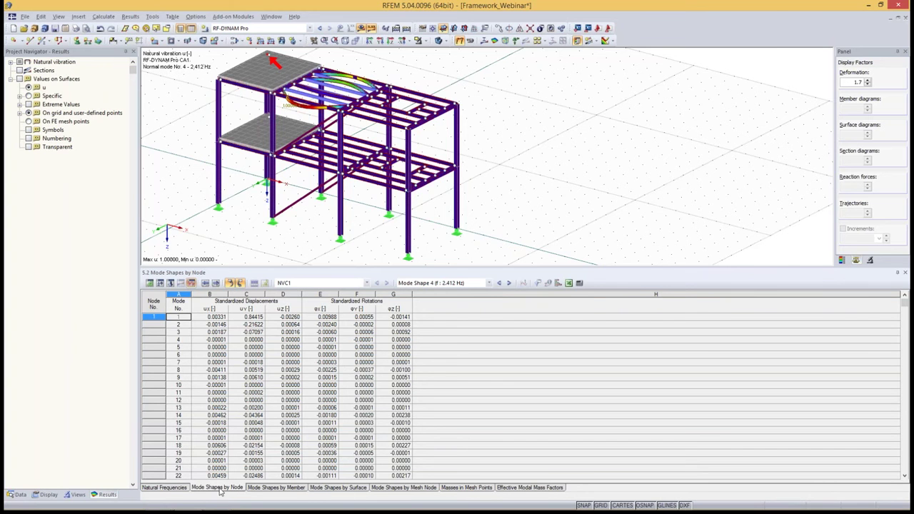
click(281, 488)
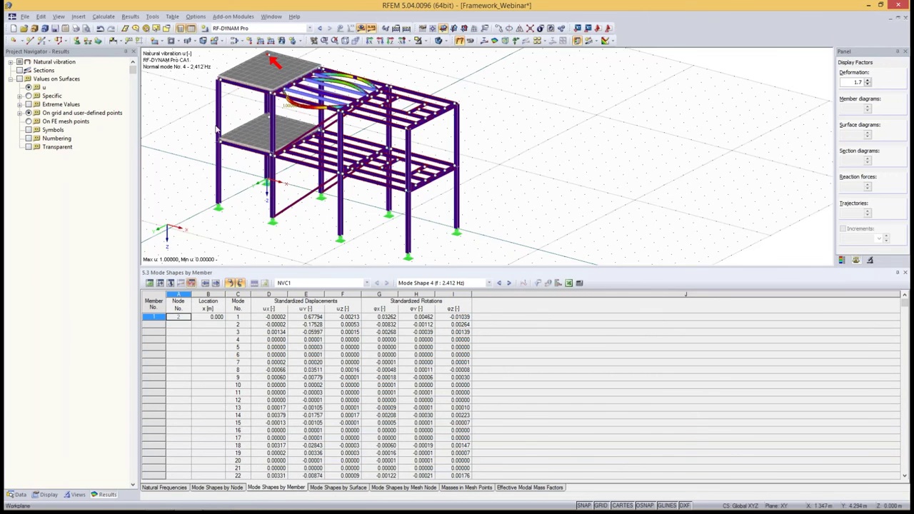
click(219, 180)
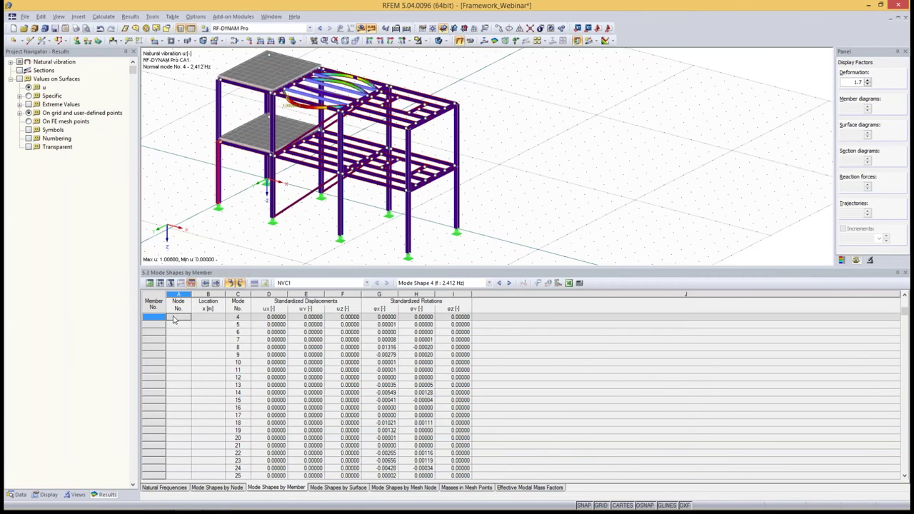
scroll(174, 329, up, 2)
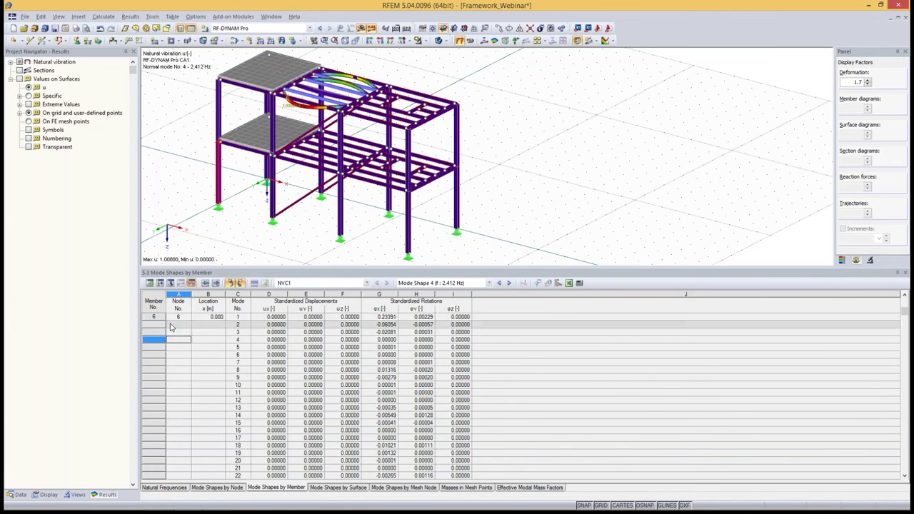
click(176, 341)
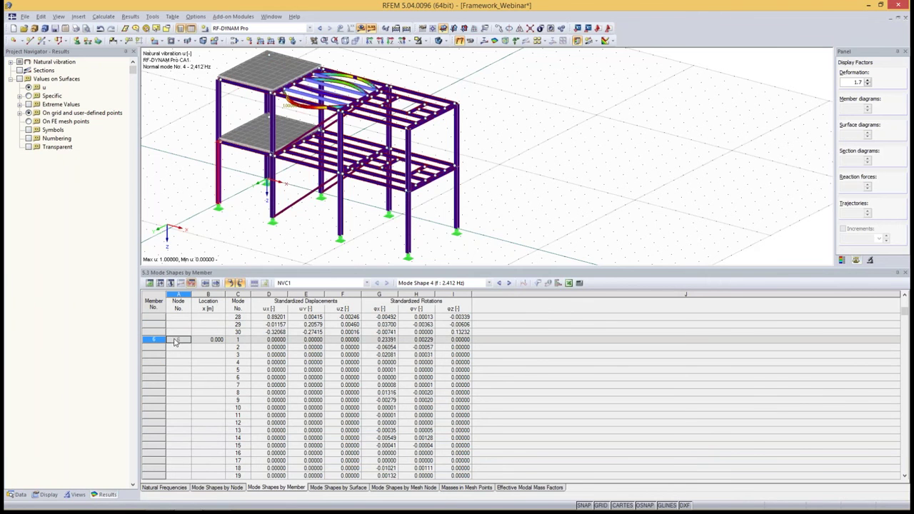
click(338, 487)
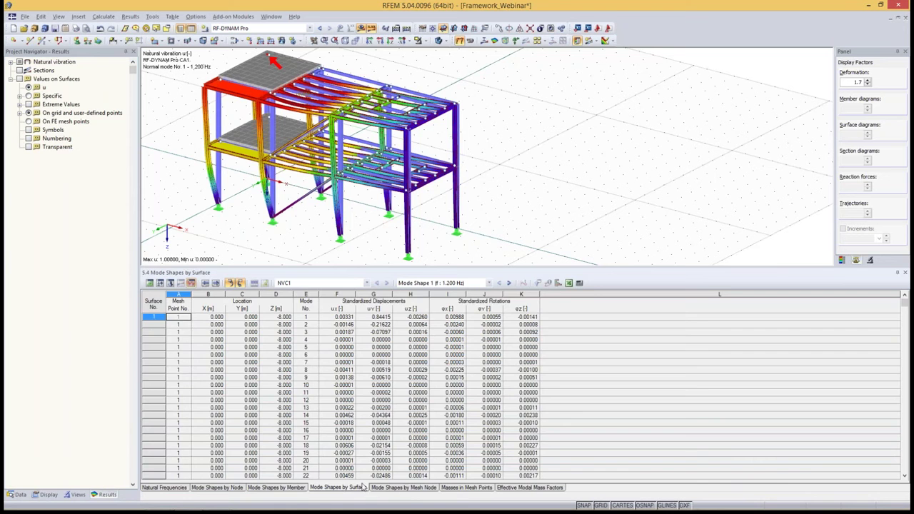
click(404, 487)
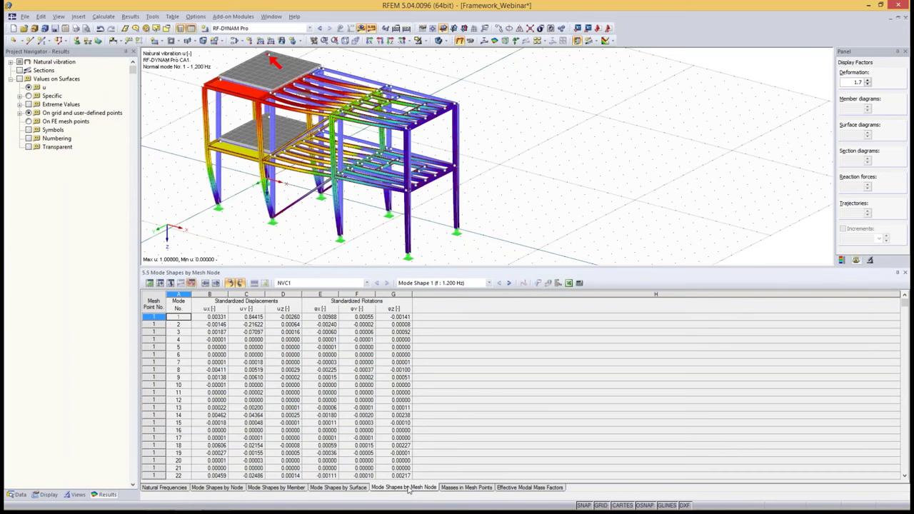
Examine the X, Y and Z masses of the first mesh points in the Masses in Mesh Points results.
click(460, 488)
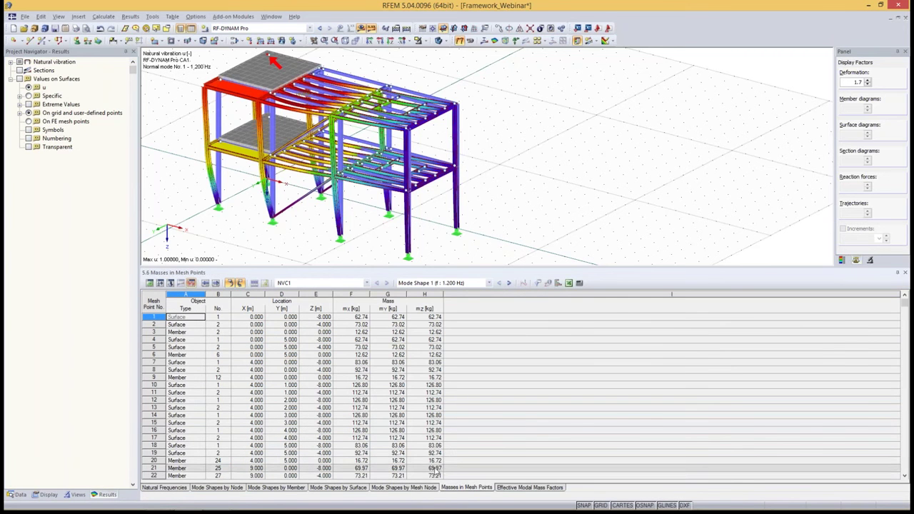
click(348, 319)
click(389, 318)
click(429, 318)
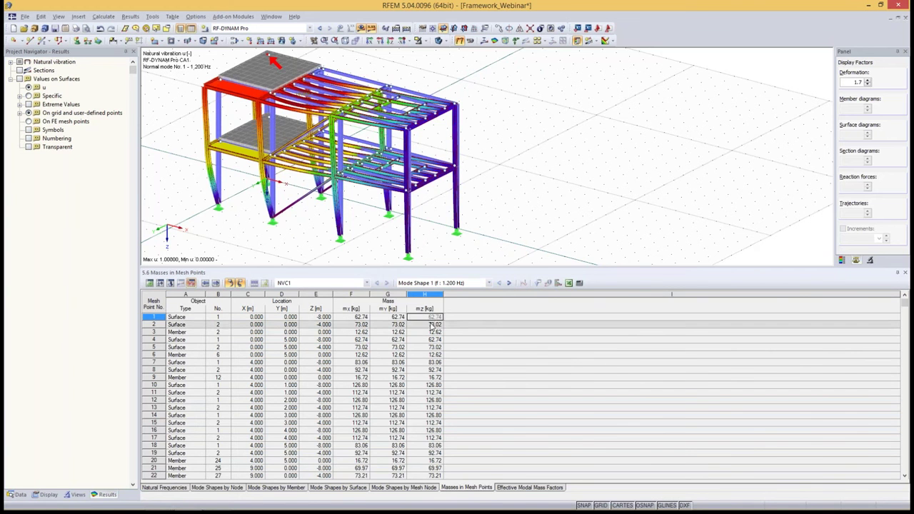
click(432, 326)
Check the summed masses in the X, Y and Z directions at the end of the mesh point masses table.
drag(904, 307, 904, 473)
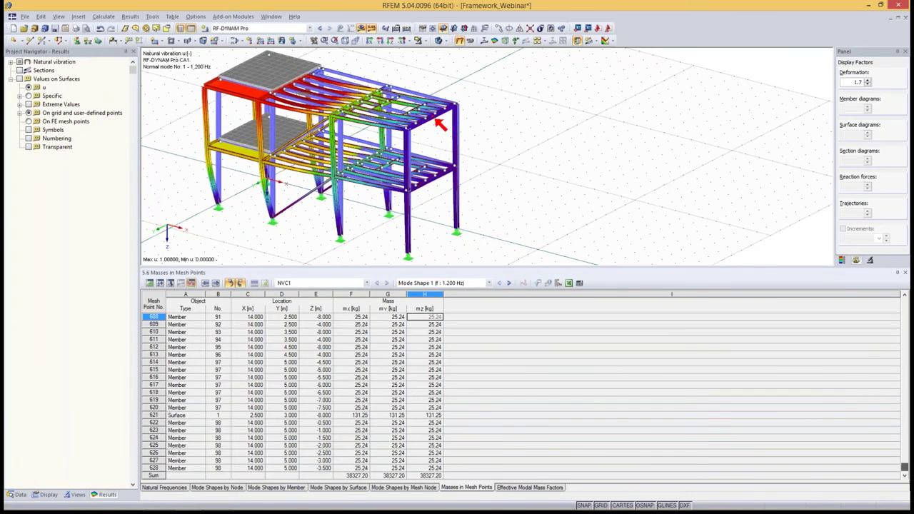
click(341, 475)
click(390, 475)
click(423, 475)
click(397, 476)
click(356, 477)
click(393, 477)
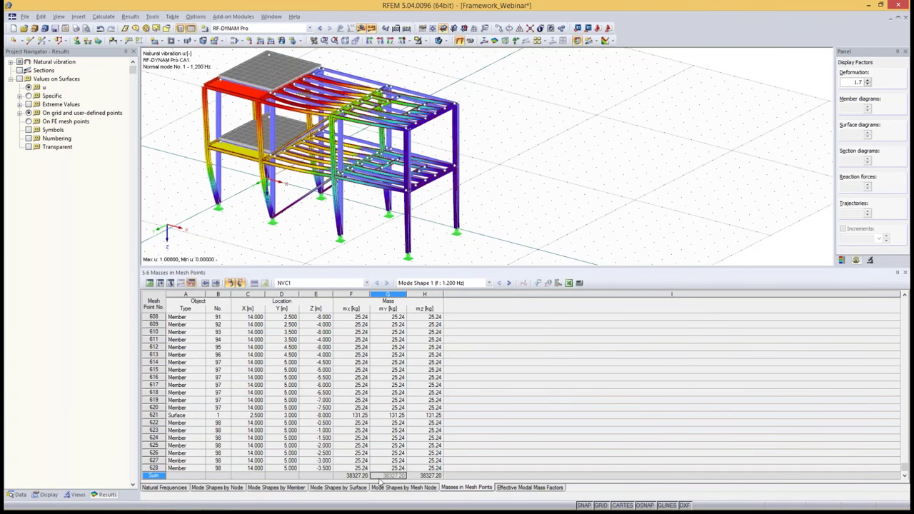
Review the effective modal mass factors of NVC1 down to the sums at the end of the table.
click(420, 476)
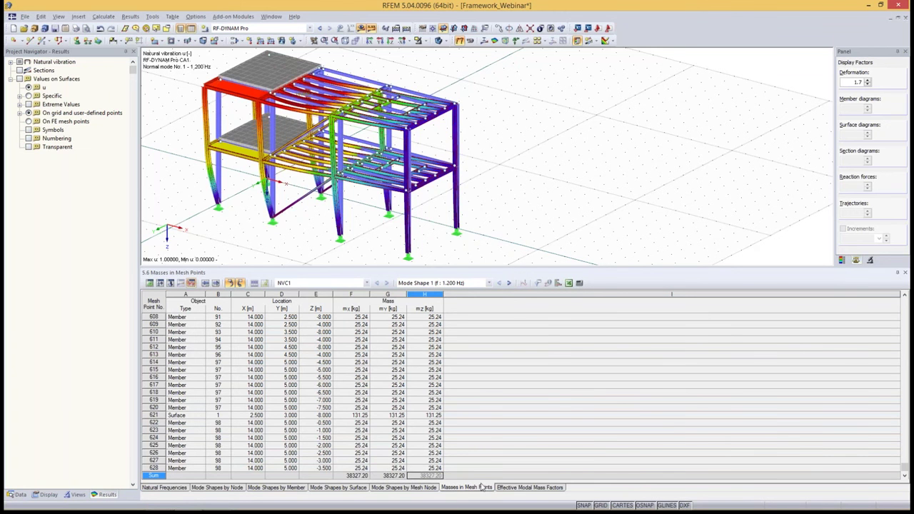
click(519, 488)
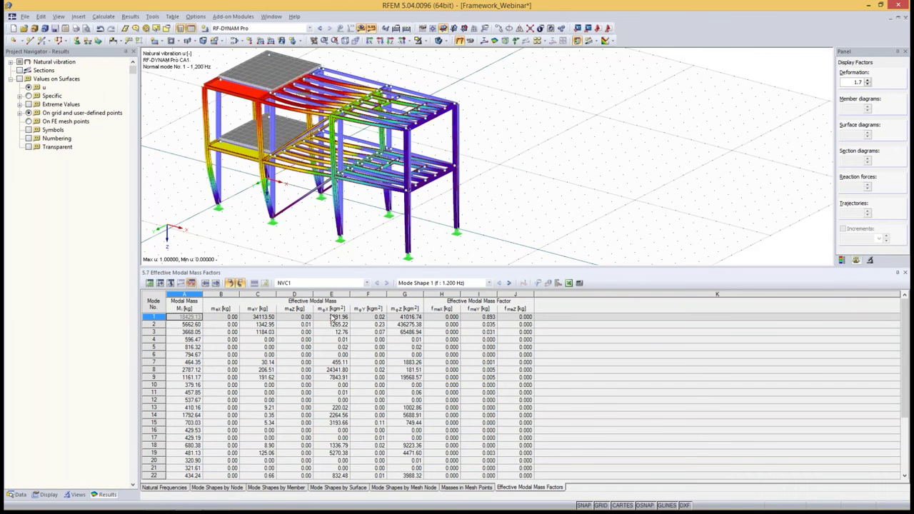
drag(909, 323, 904, 430)
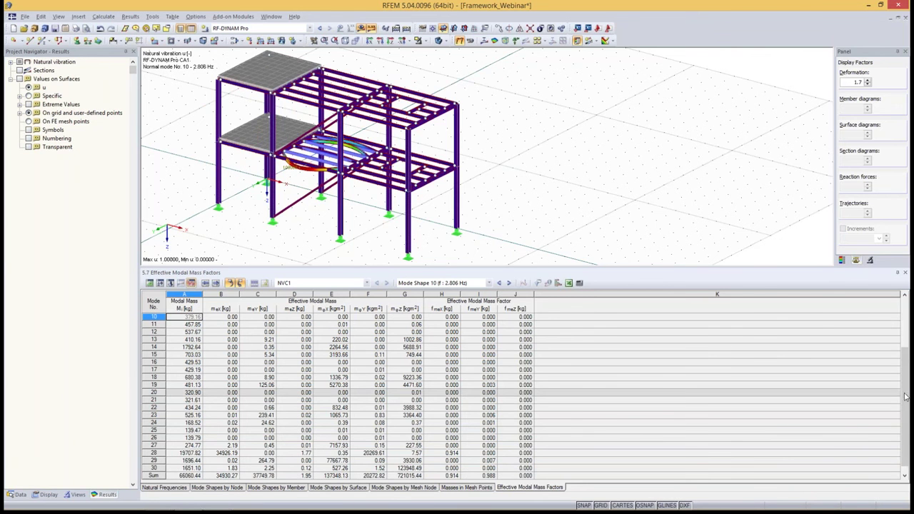
scroll(905, 395, up, 3)
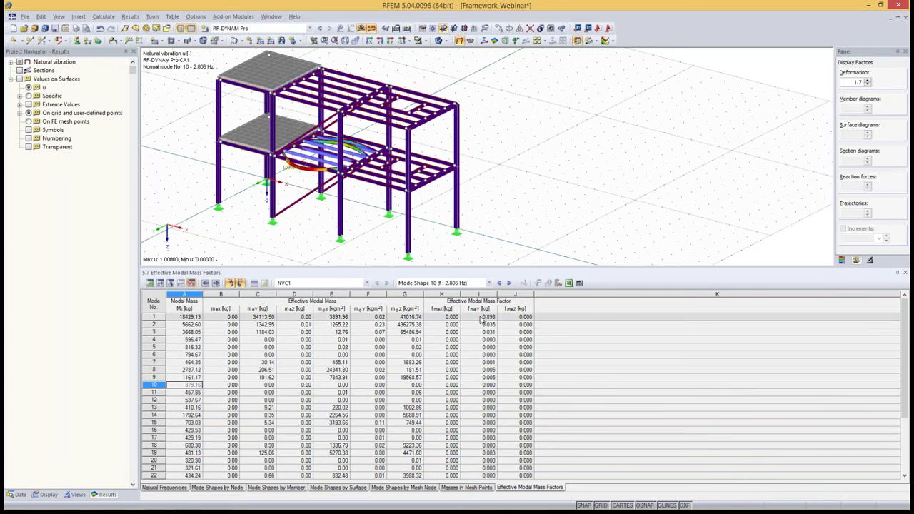
Examine the Y-direction effective modal mass factors of modes 1 and 2 and the X-direction factor of mode 28 with their mode shapes.
click(482, 319)
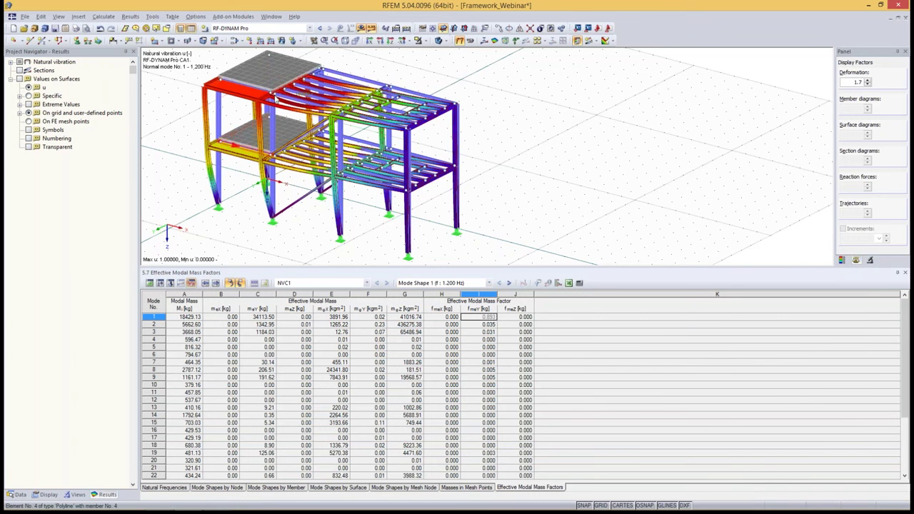
click(473, 325)
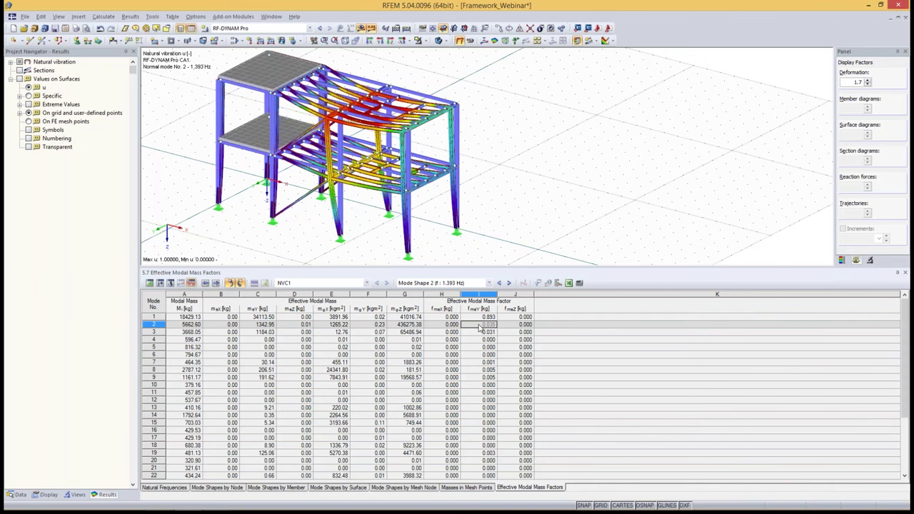
scroll(480, 330, down, 3)
scroll(442, 328, down, 6)
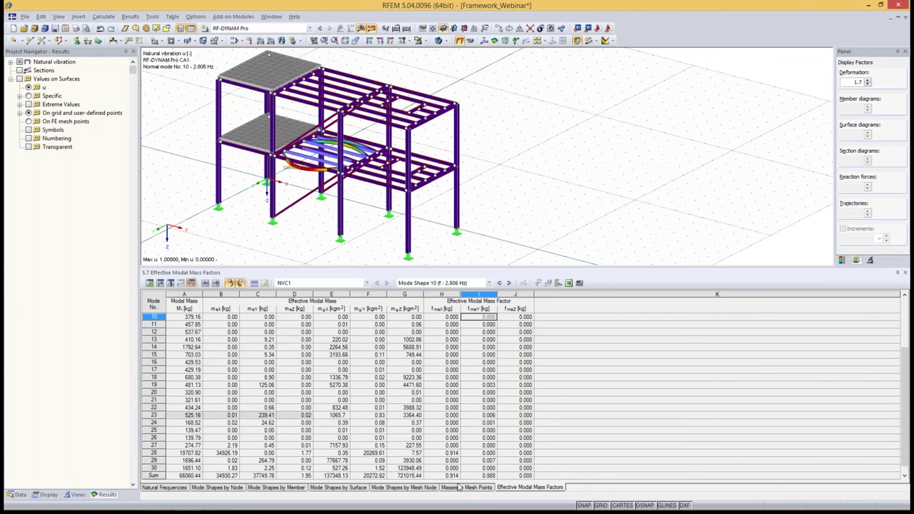
click(451, 455)
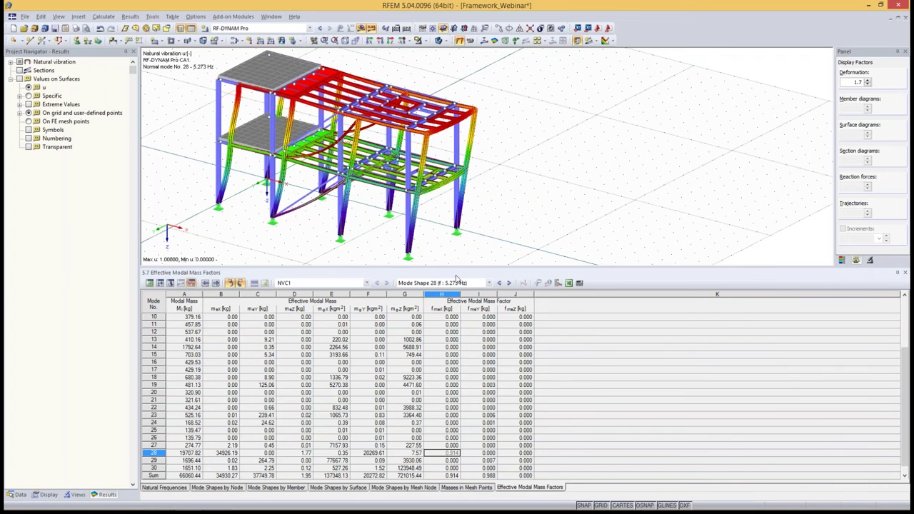
Reopen the RF-DYNAM Pro input data, activate equivalent loads and show the settings of response spectrum RS1.
click(18, 494)
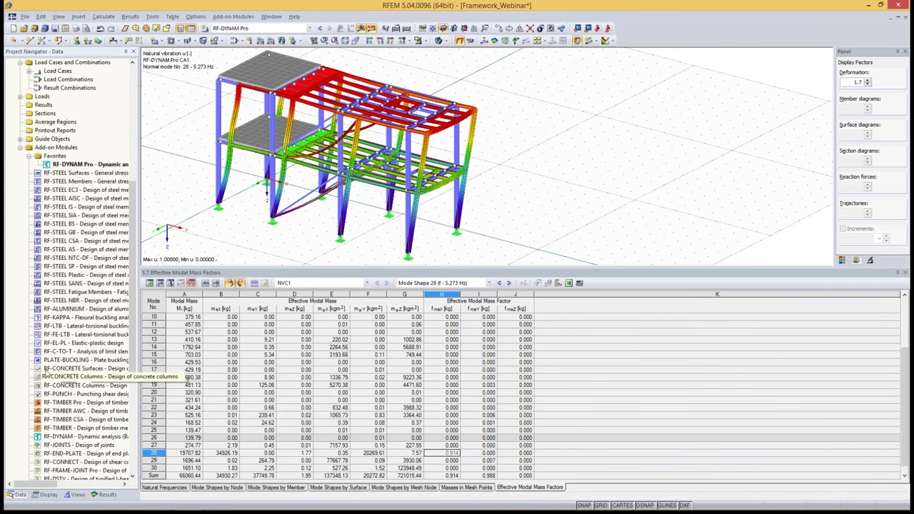
double_click(73, 167)
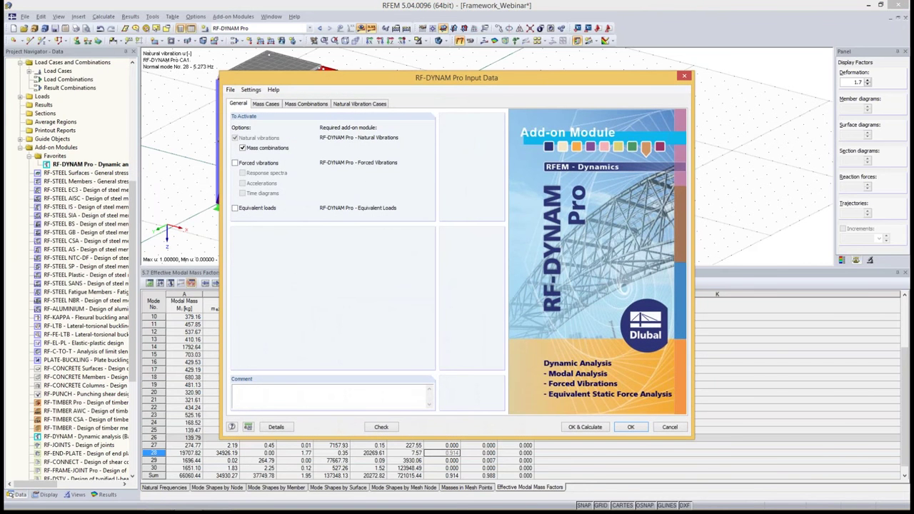
click(235, 209)
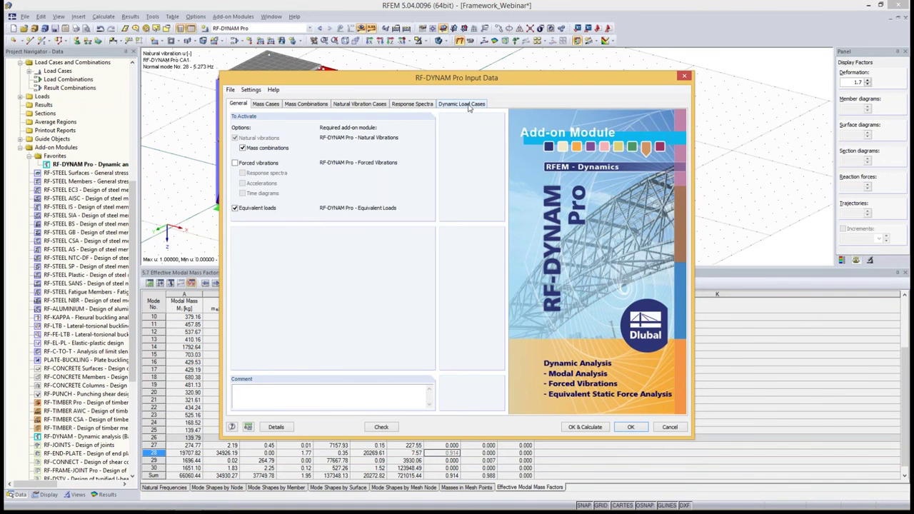
click(426, 105)
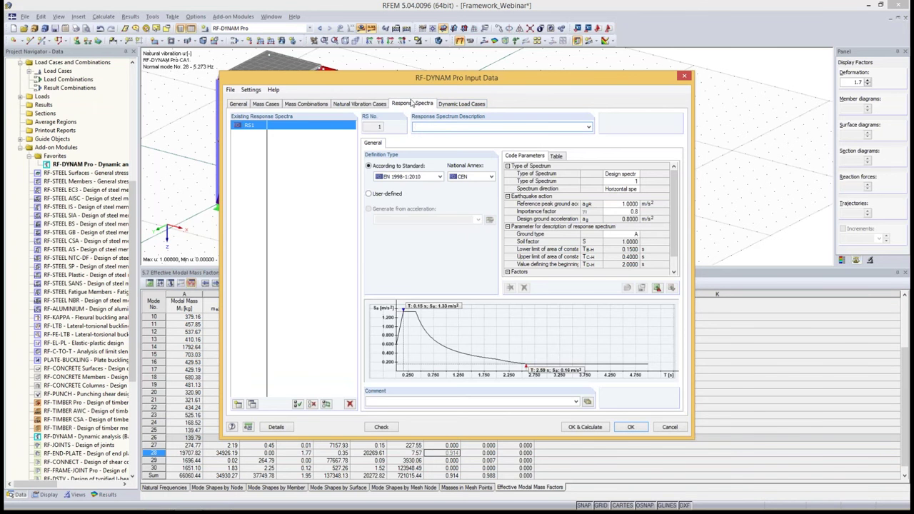
drag(405, 80, 364, 89)
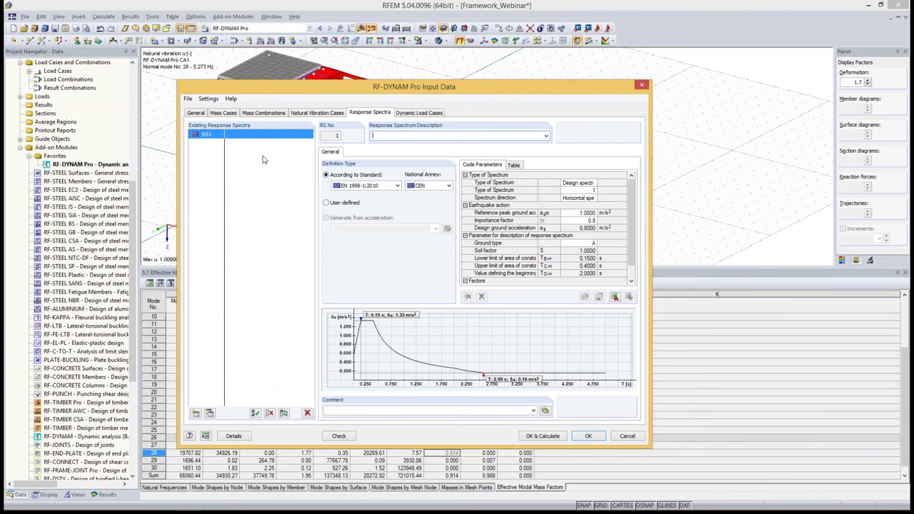
Try the user-defined period and acceleration table for RS1 and return to the definition according to a standard.
click(343, 204)
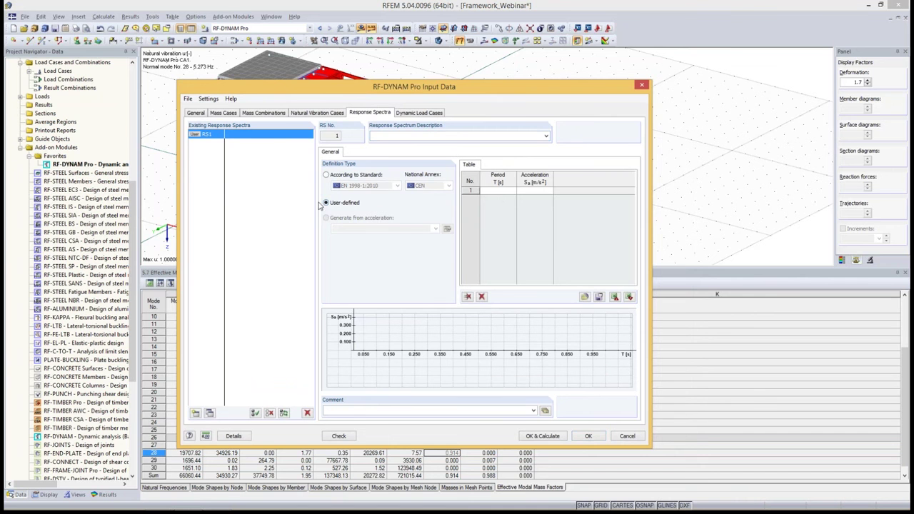
click(539, 192)
click(539, 191)
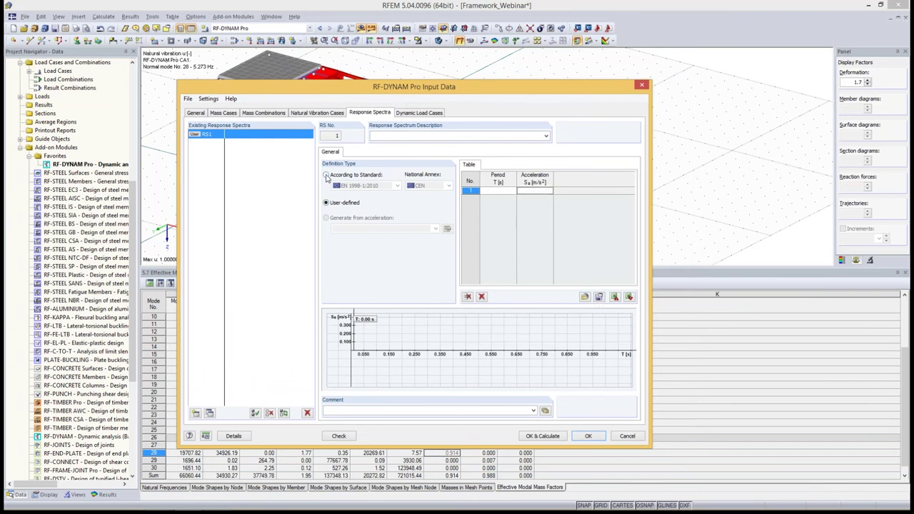
click(326, 175)
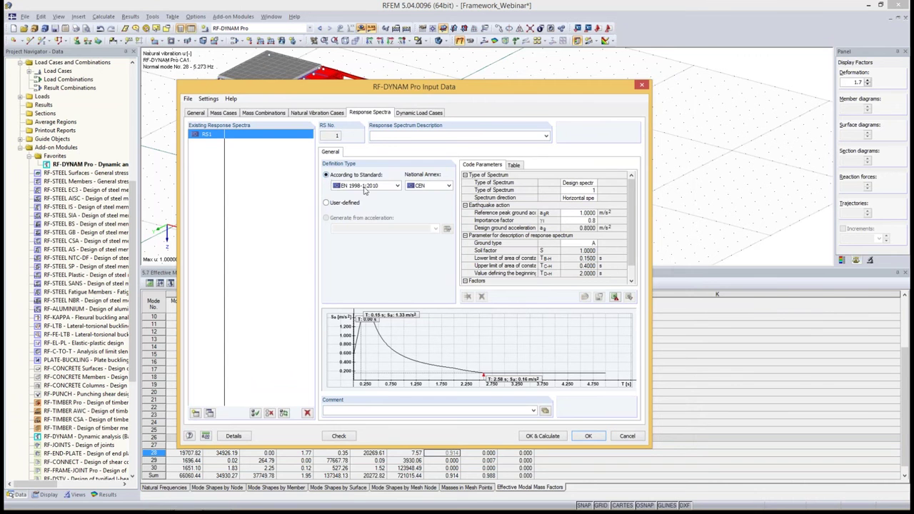
Look through the available seismic standards and national annexes for RS1, keeping EN 1998-1:2010 with the CEN annex.
click(365, 187)
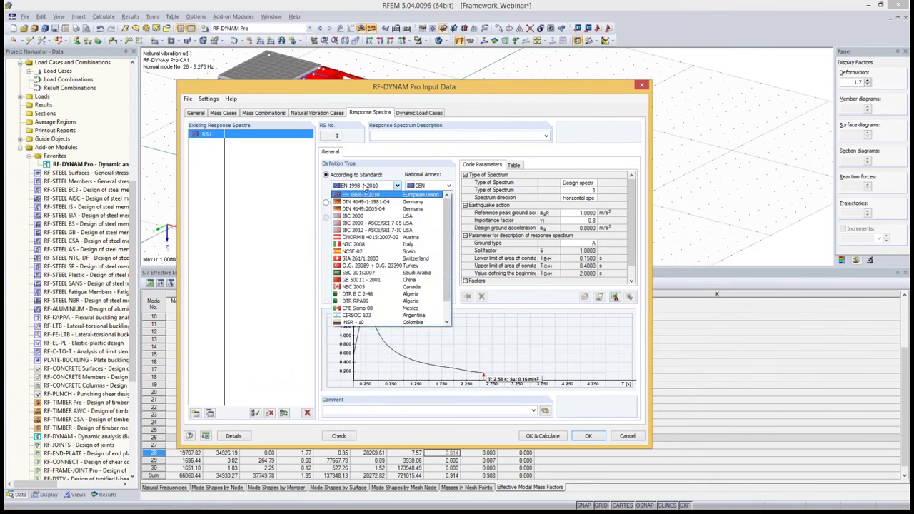
click(365, 187)
click(427, 186)
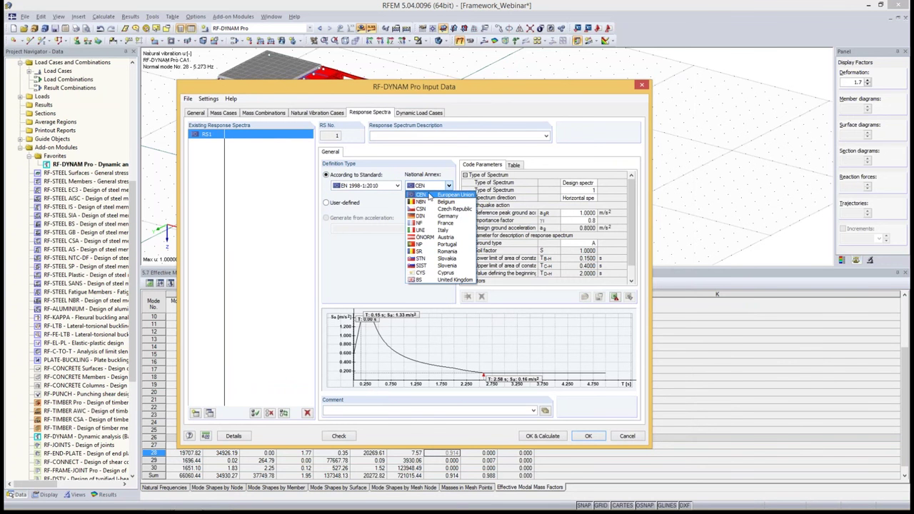
click(429, 195)
click(372, 186)
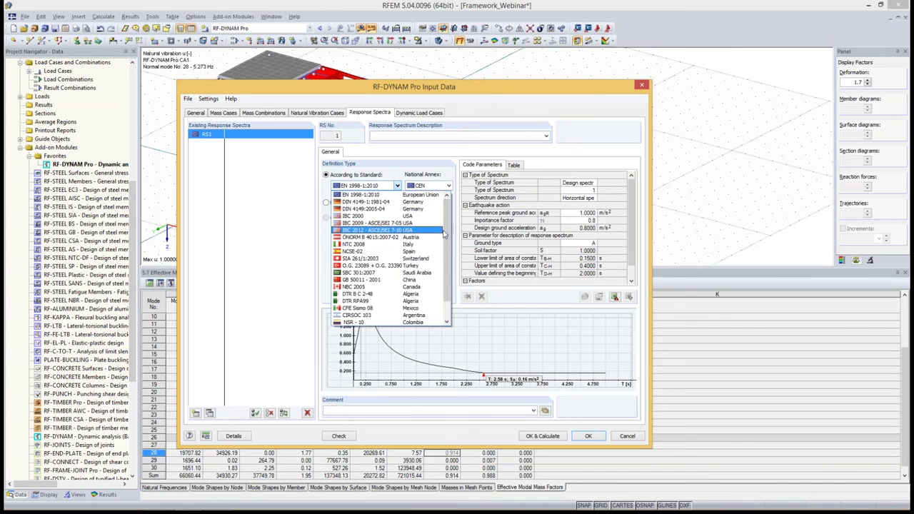
drag(450, 228, 450, 264)
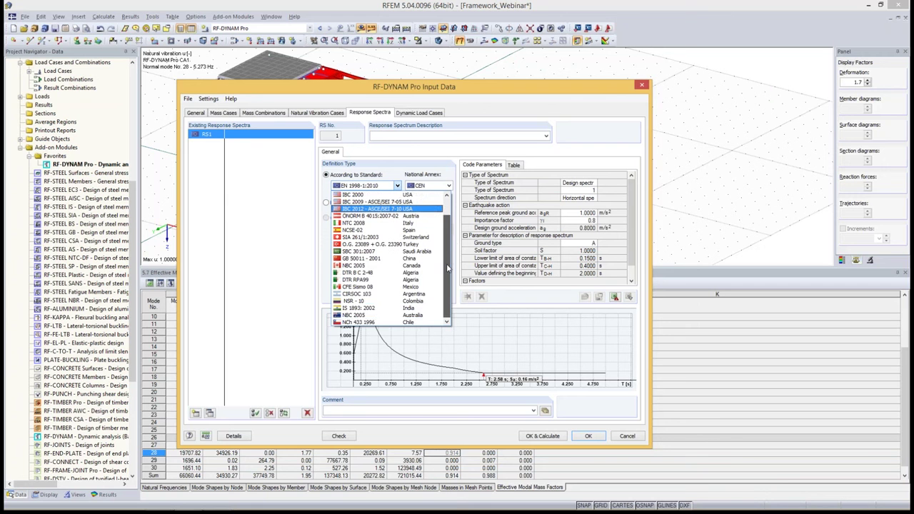
mouse_move(448, 267)
mouse_down()
mouse_move(447, 229)
mouse_move(447, 252)
mouse_up()
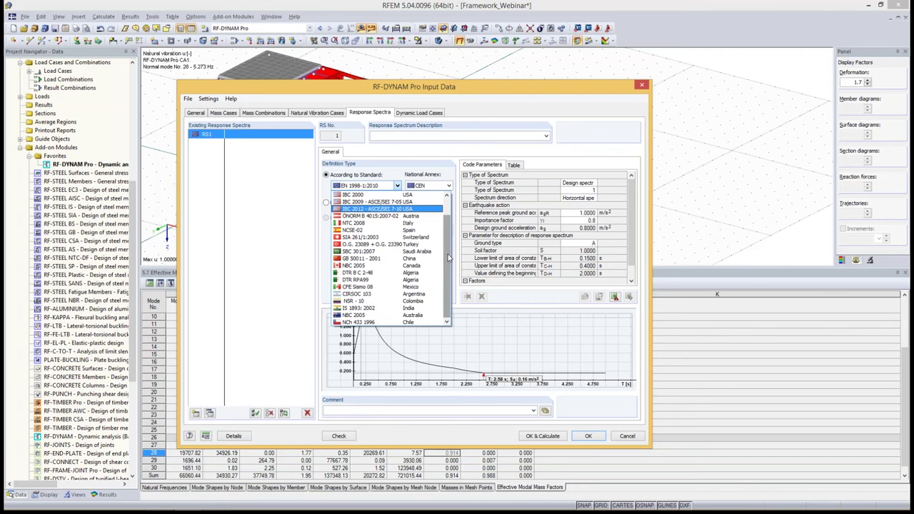
drag(448, 255, 448, 236)
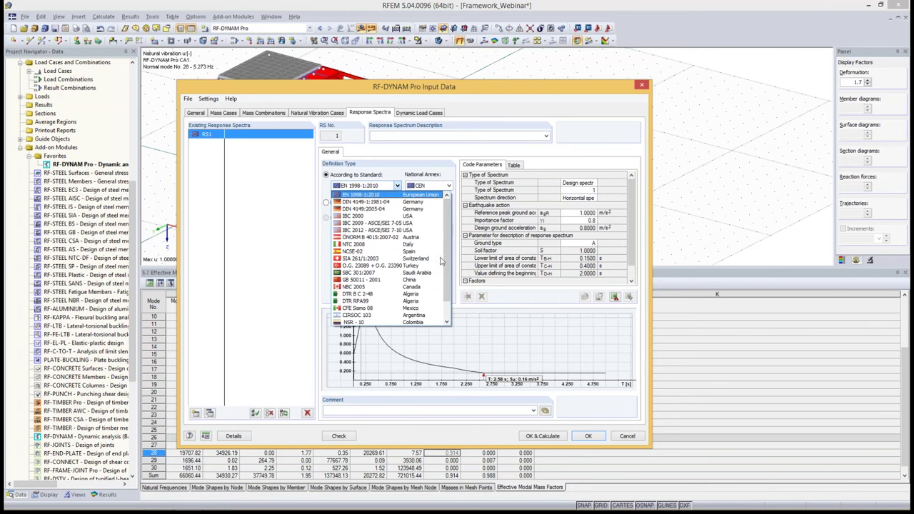
click(373, 194)
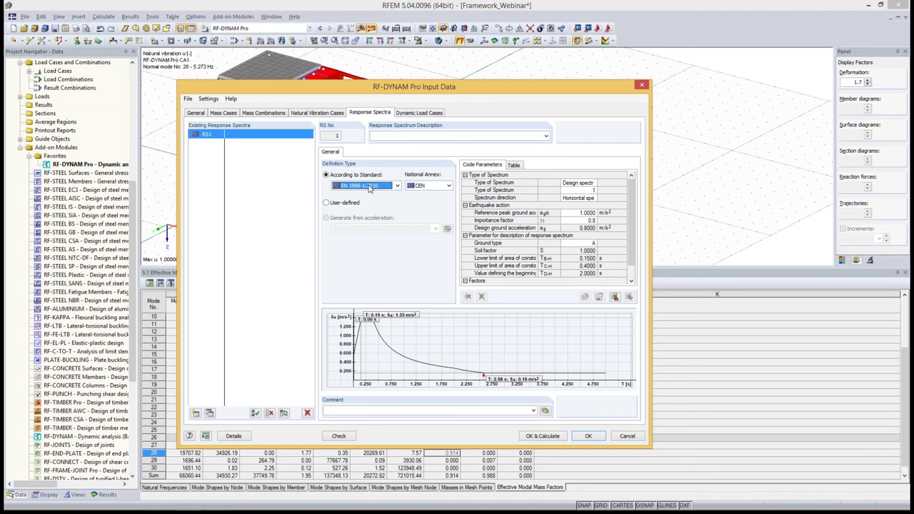
Define RS1 as a design spectrum for linear calculation of type 1 in the horizontal direction.
click(580, 184)
click(593, 183)
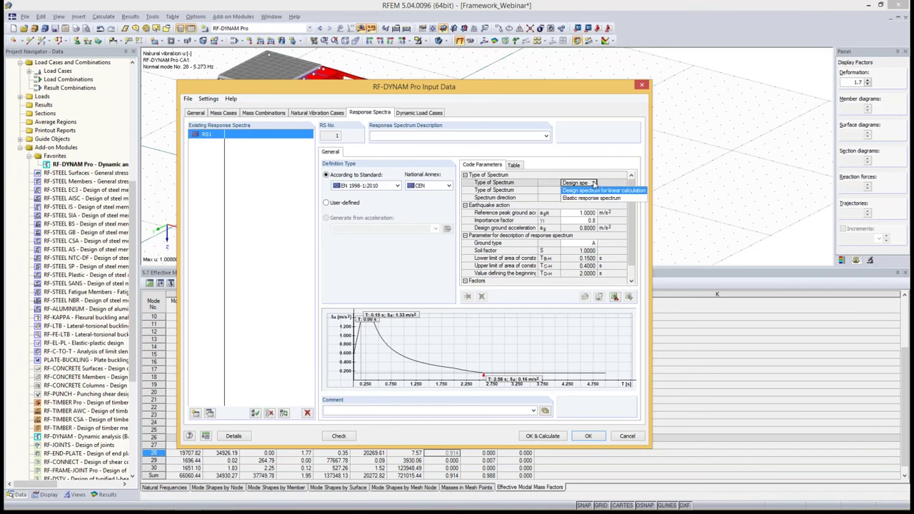
click(594, 190)
click(594, 190)
click(593, 190)
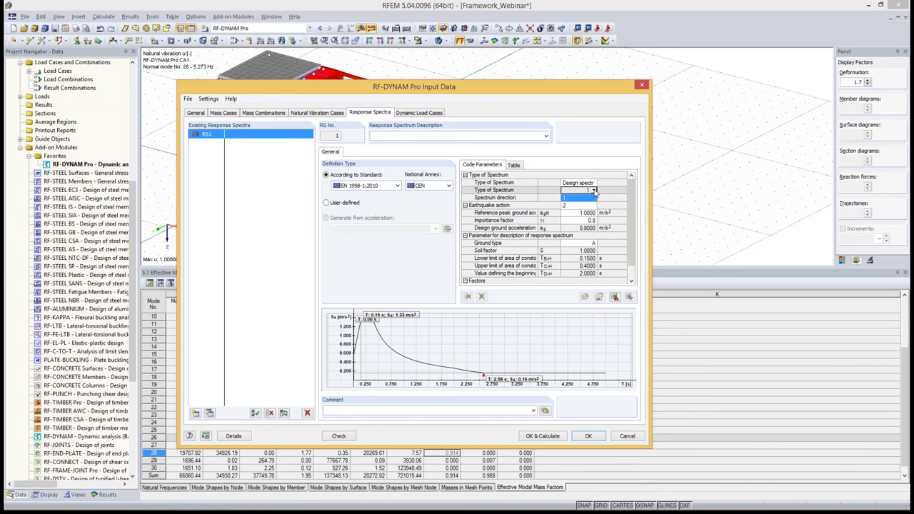
click(594, 198)
click(594, 198)
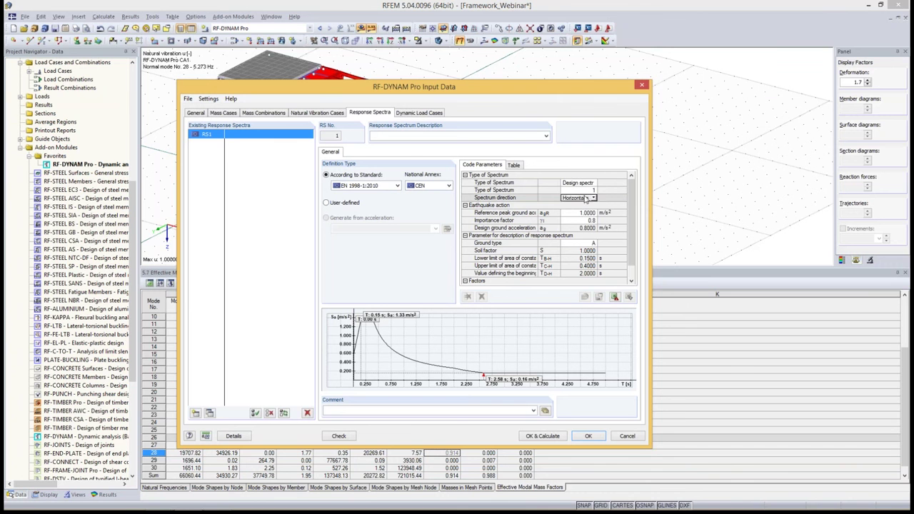
click(594, 198)
click(586, 206)
Set the reference peak ground acceleration of RS1 to 1.1 m/s² and the importance factor to 1.2.
click(592, 212)
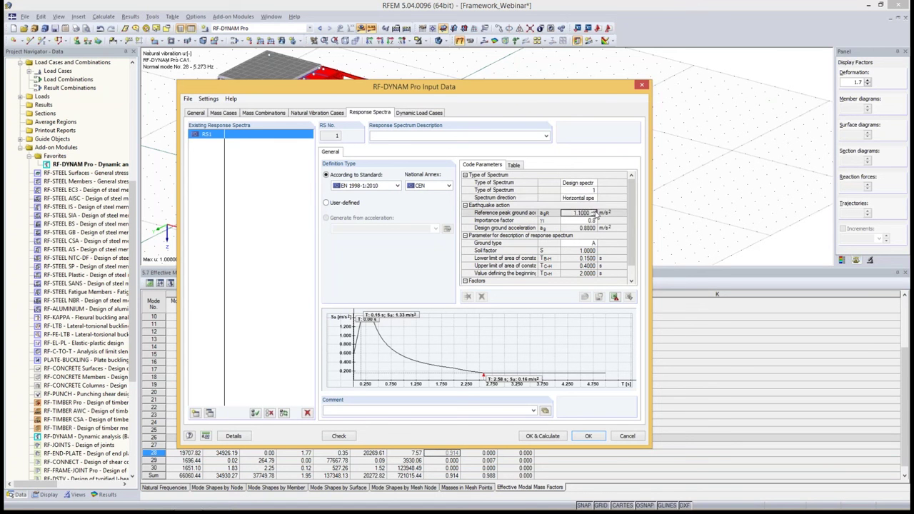
click(594, 212)
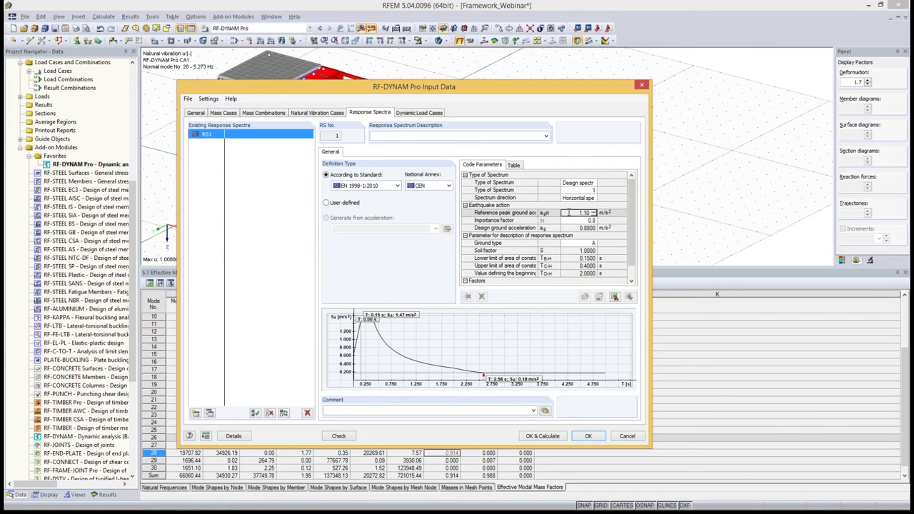
click(575, 221)
click(592, 221)
click(568, 243)
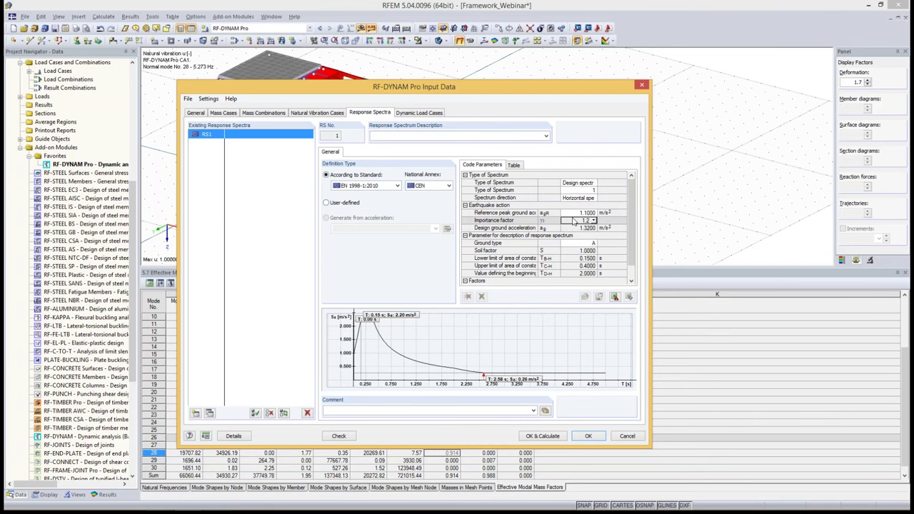
click(573, 228)
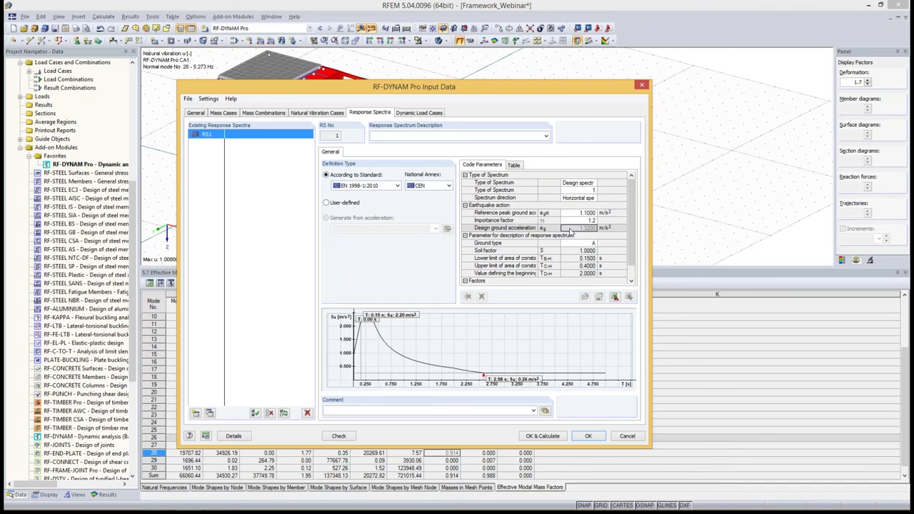
Set the ground type of RS1 to D and check the soil factor and period limits in the code parameters.
click(575, 244)
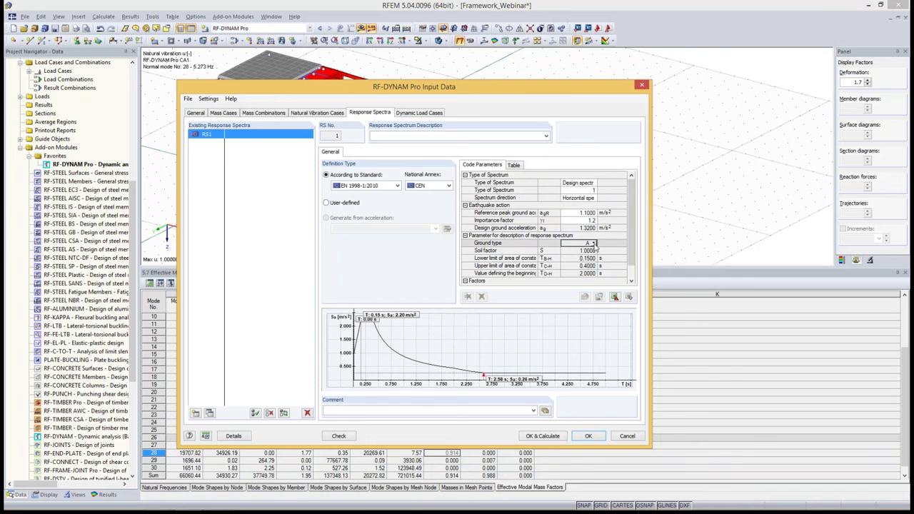
click(593, 244)
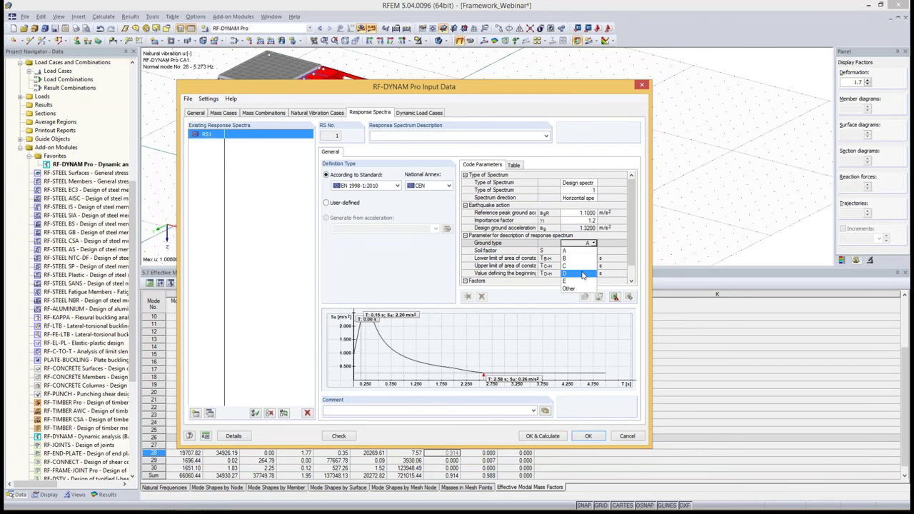
click(583, 275)
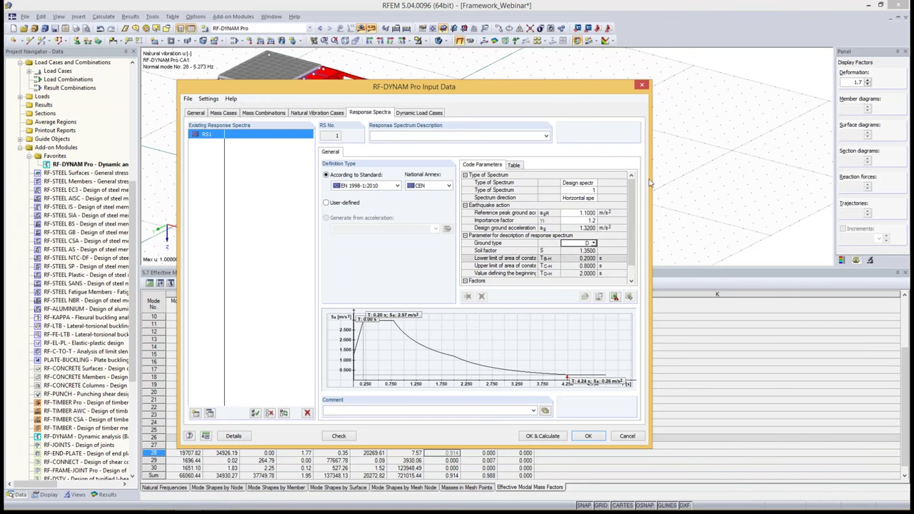
click(580, 228)
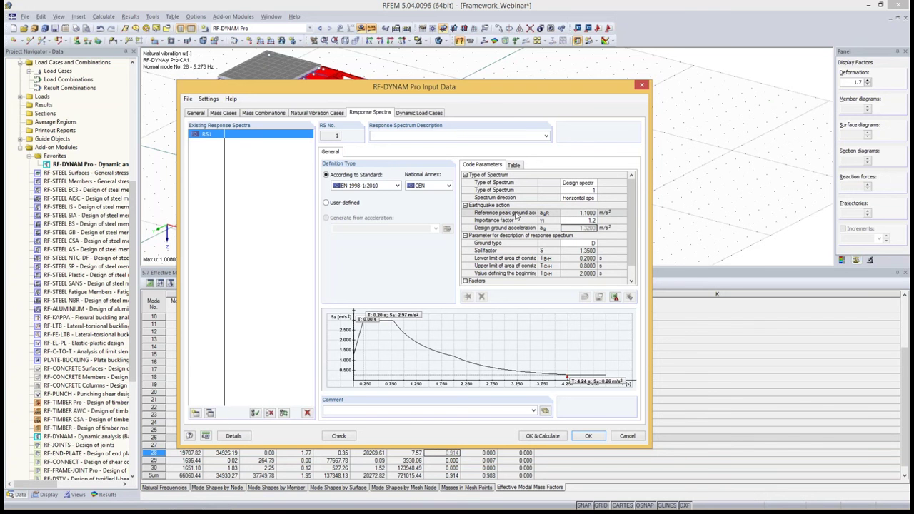
scroll(632, 214, down, 1)
click(587, 243)
click(587, 251)
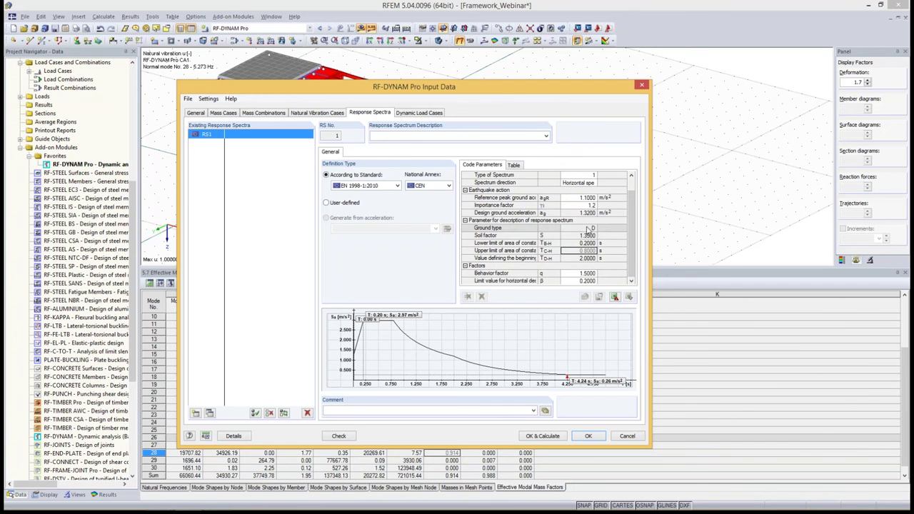
Check the behavior factor and lower bound factor β of RS1, and the tabulated spectrum values with their period step.
click(576, 274)
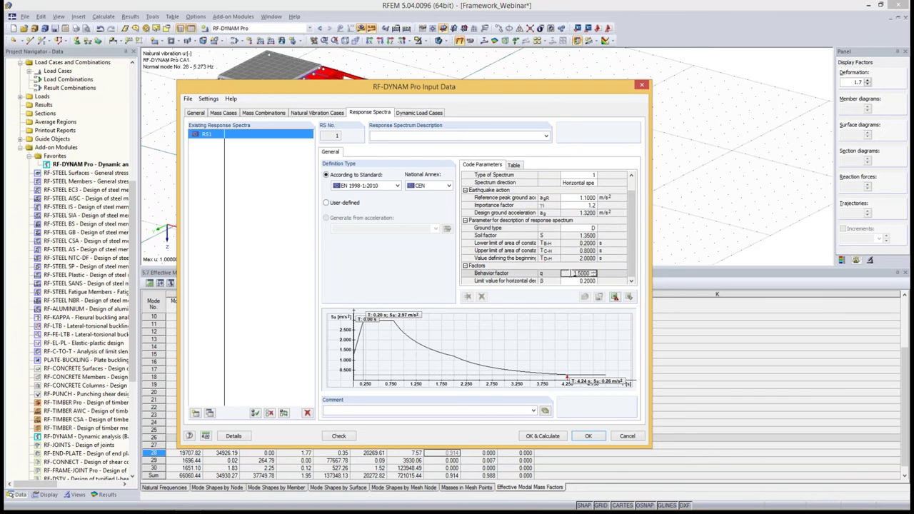
click(564, 280)
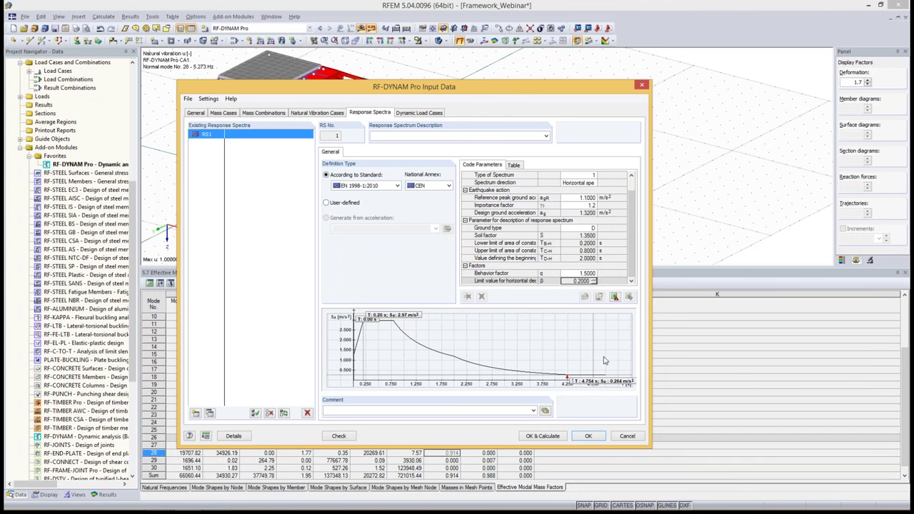
scroll(633, 214, up, 1)
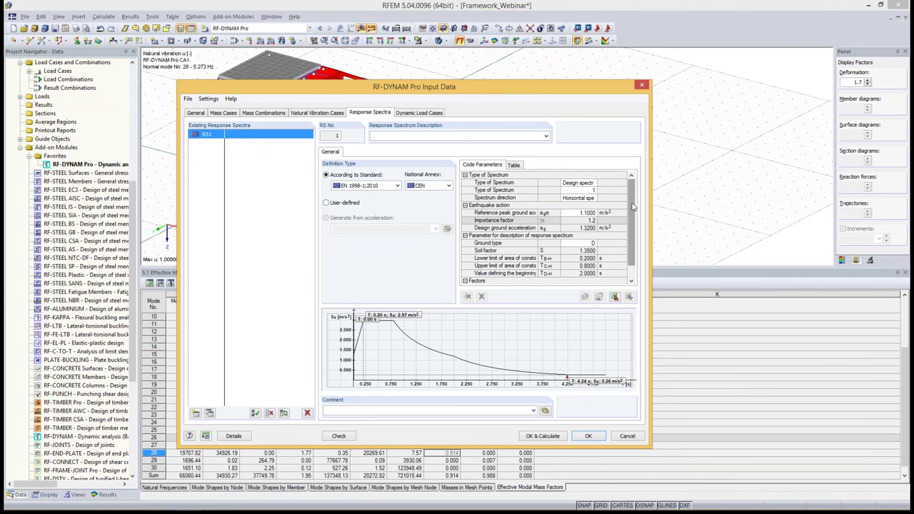
click(514, 165)
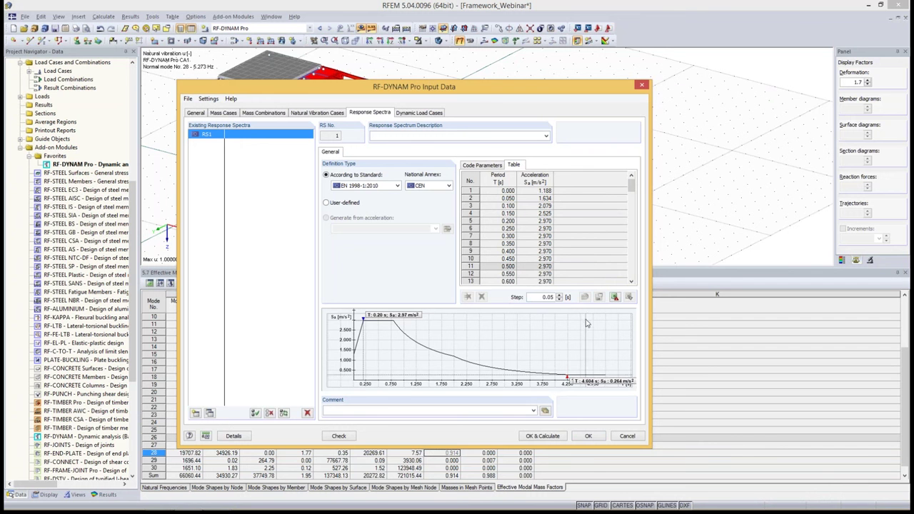
click(538, 298)
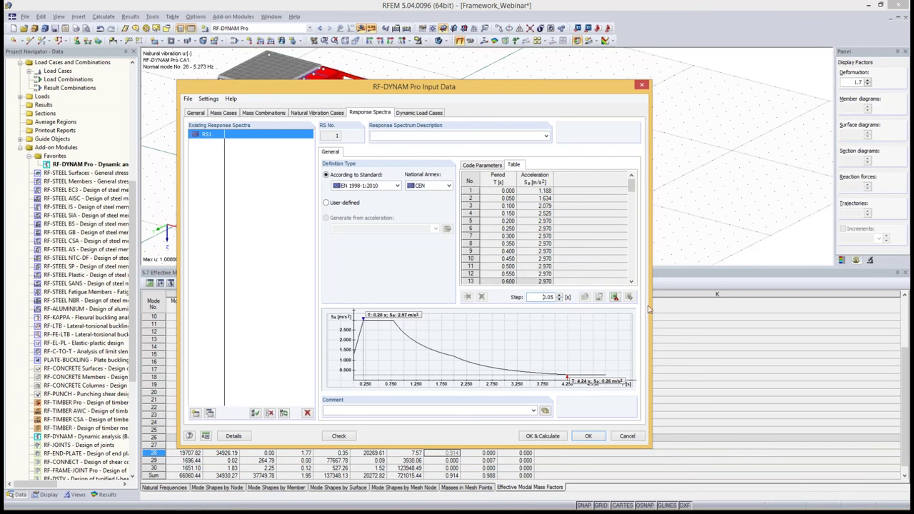
click(615, 298)
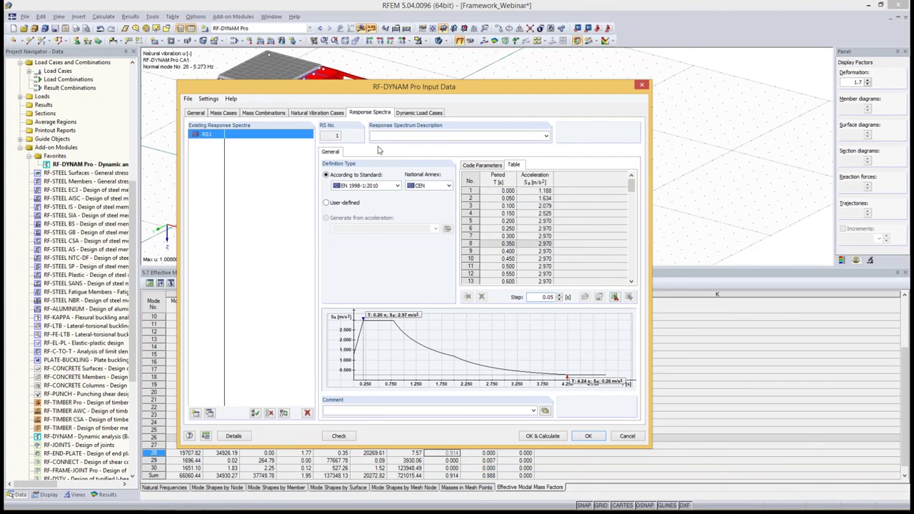
Describe response spectrum RS1 as "EN1998-1 CEN Horizontal Design Spectrum".
click(475, 166)
click(402, 135)
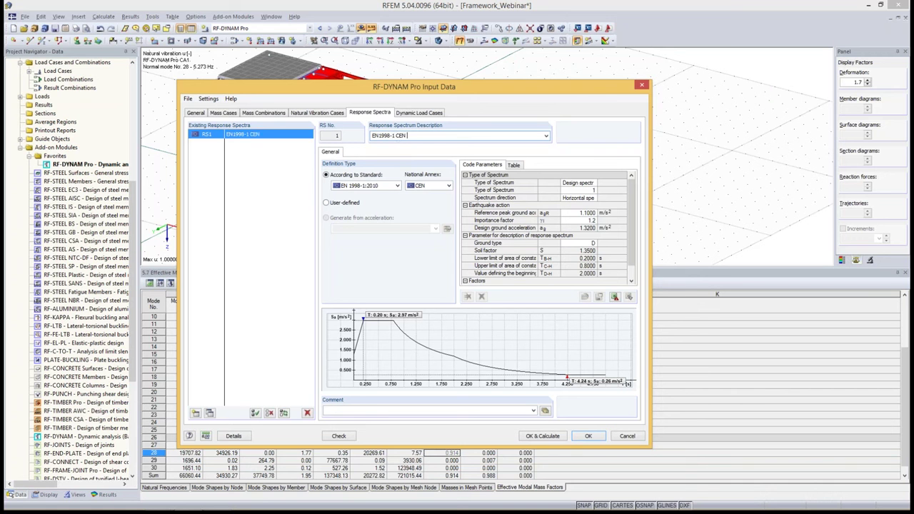
text(EN1998-1 CEN Horizontal Design Spectrum)
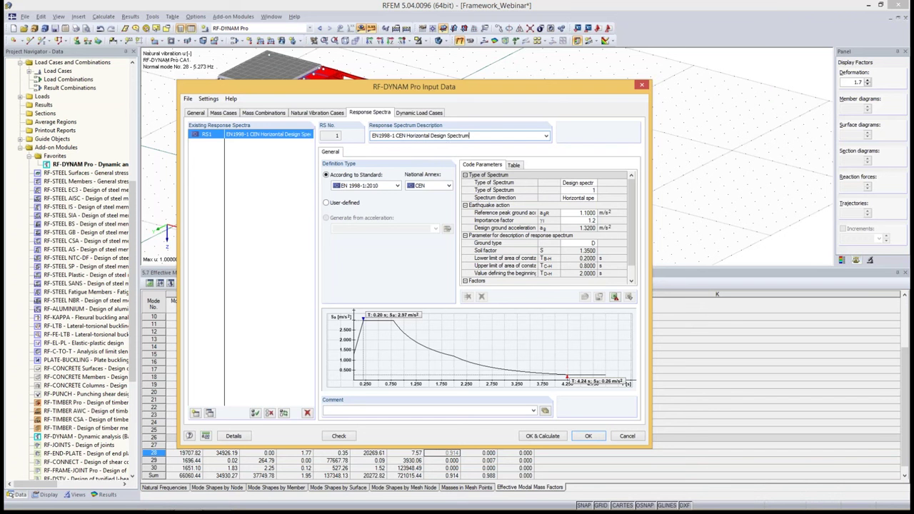
Copy RS1 to a second response spectrum and describe it as "EN1998-1 CEN Vertical Design Spectrum".
click(209, 414)
click(428, 136)
key(BackSpace)
key(BackSpace)
key(BackSpace)
key(BackSpace)
key(BackSpace)
key(BackSpace)
key(BackSpace)
key(BackSpace)
key(BackSpace)
key(BackSpace)
text(Vertical)
Set the spectrum direction of RS2 to vertical spectrum.
click(578, 197)
click(593, 198)
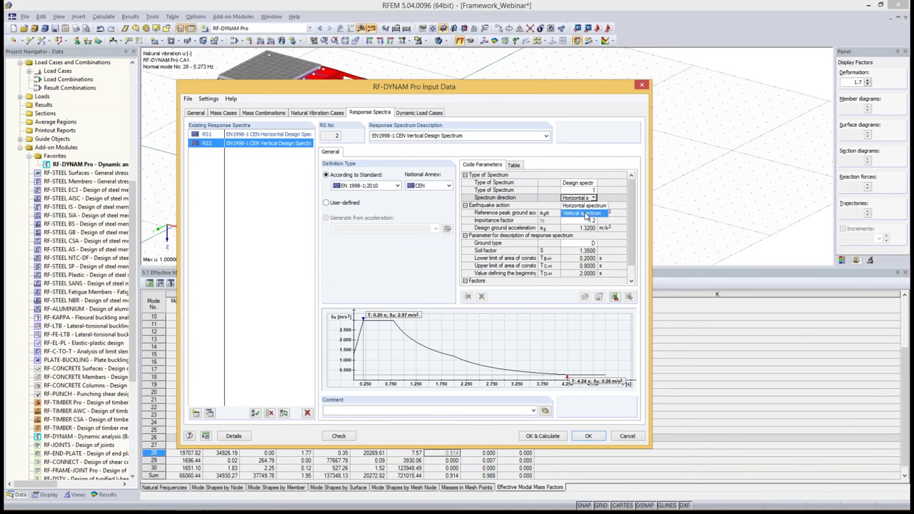
click(584, 214)
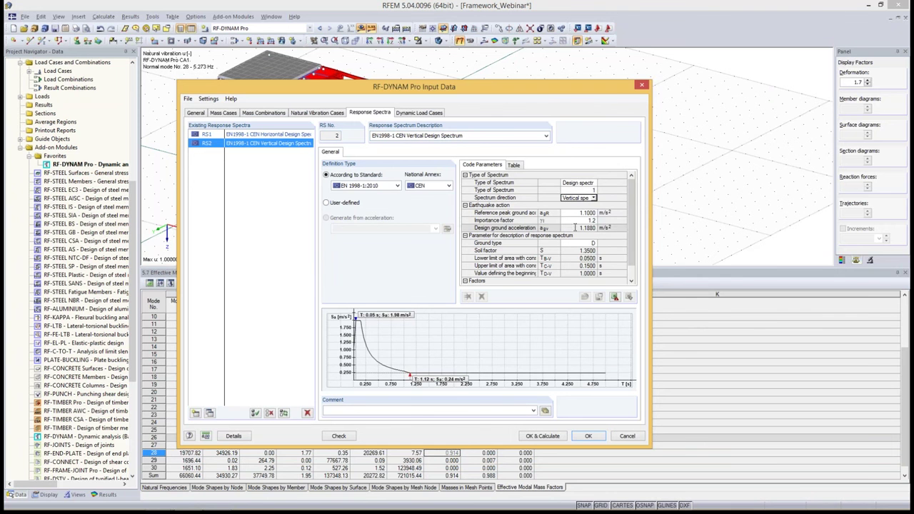
mouse_move(357, 325)
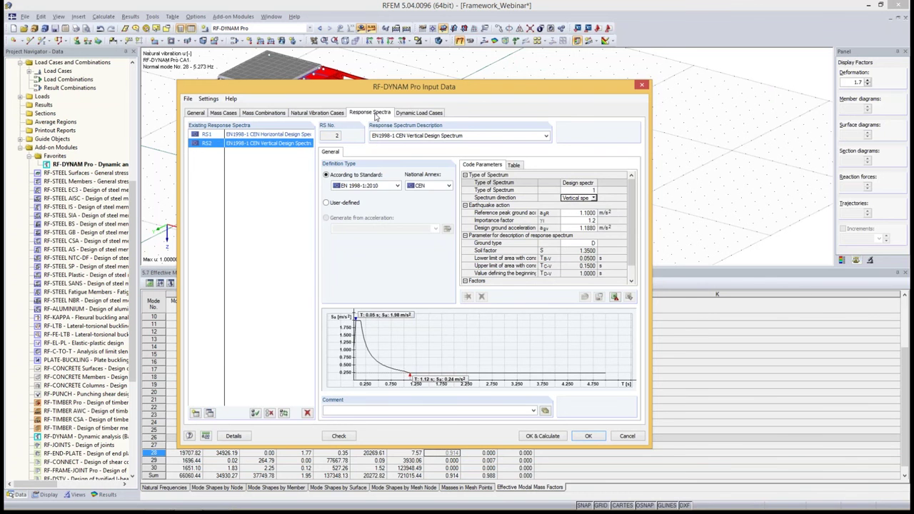
Review the method type and natural vibration case options of dynamic load case DLC1, keeping NVC1, and the activated analysis options.
click(417, 113)
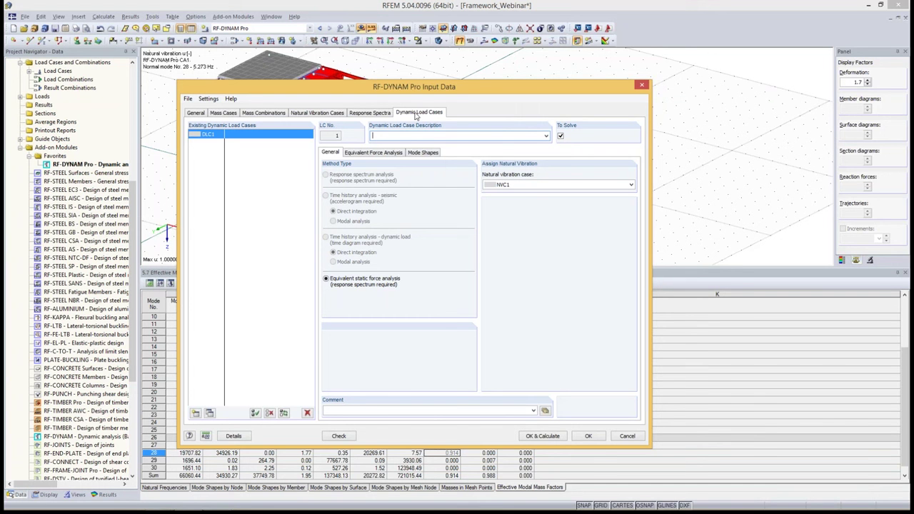
click(532, 185)
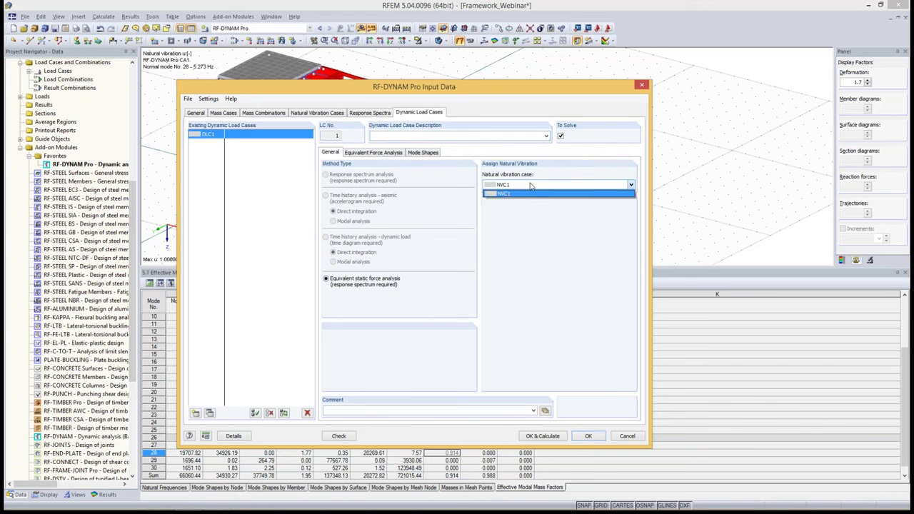
click(512, 190)
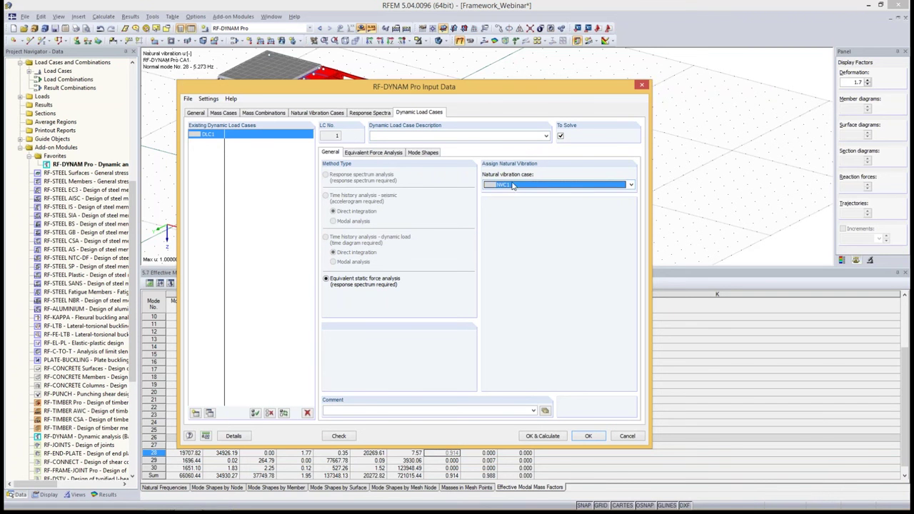
click(513, 185)
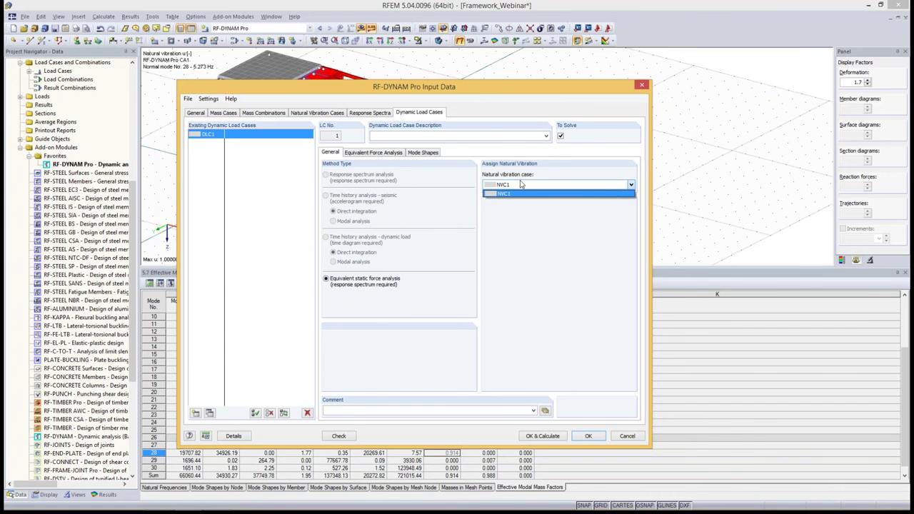
click(521, 195)
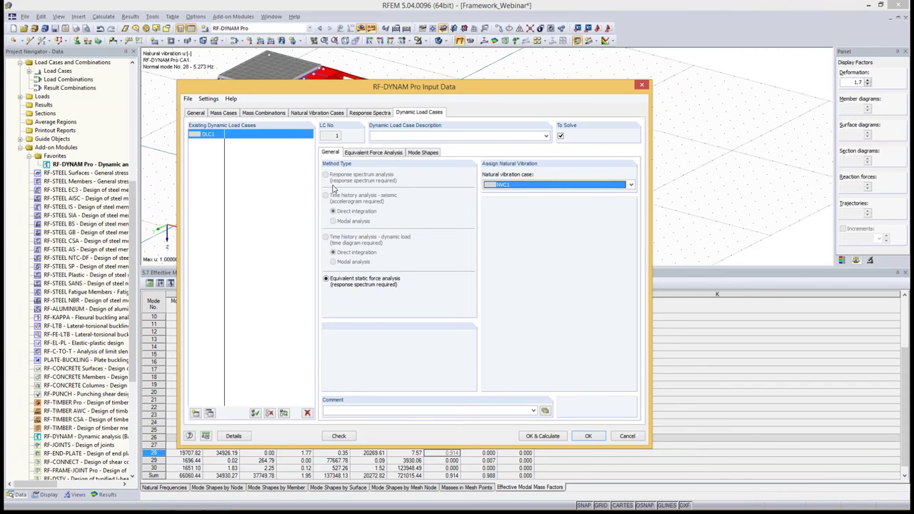
click(201, 113)
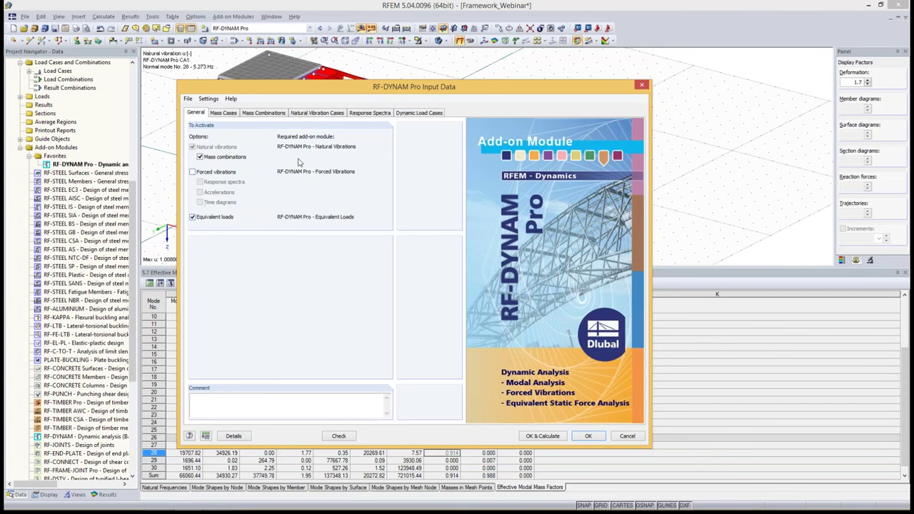
click(416, 113)
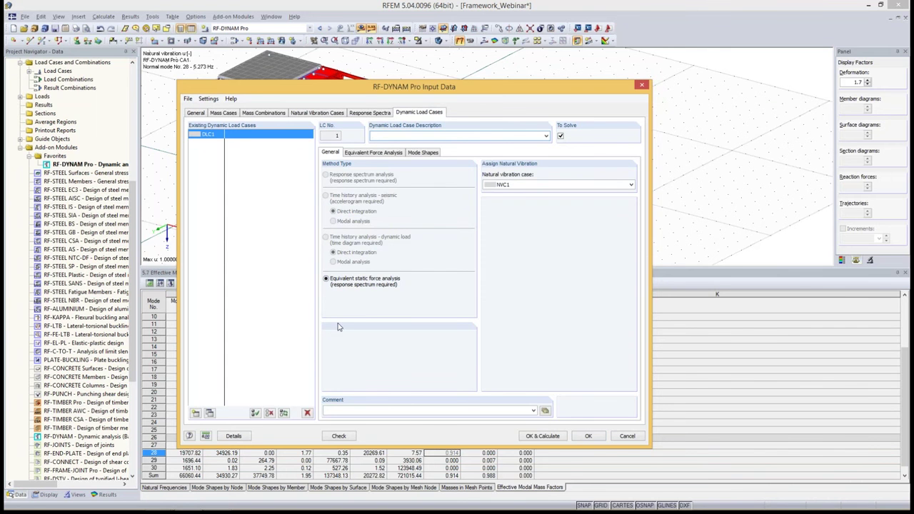
Assign response spectrum RS1 to the X, Y and Z directions of DLC1 for the equivalent force analysis.
click(377, 153)
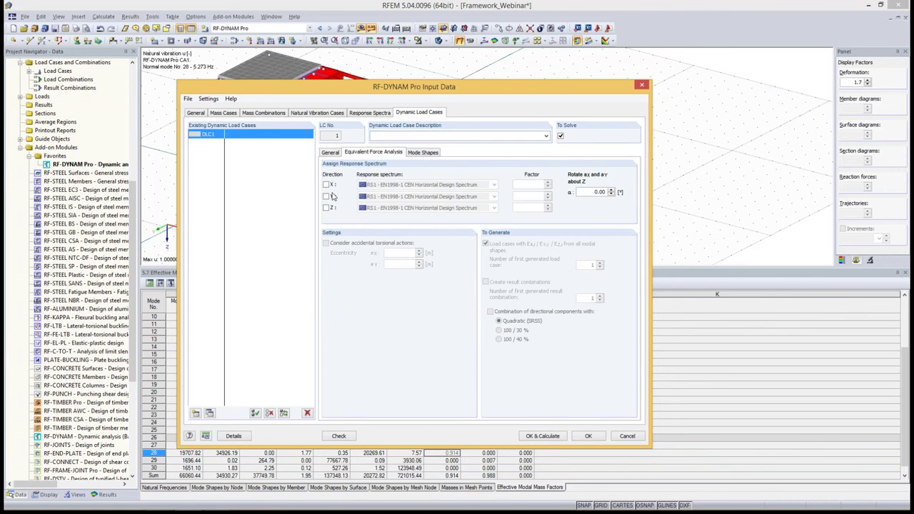
click(326, 185)
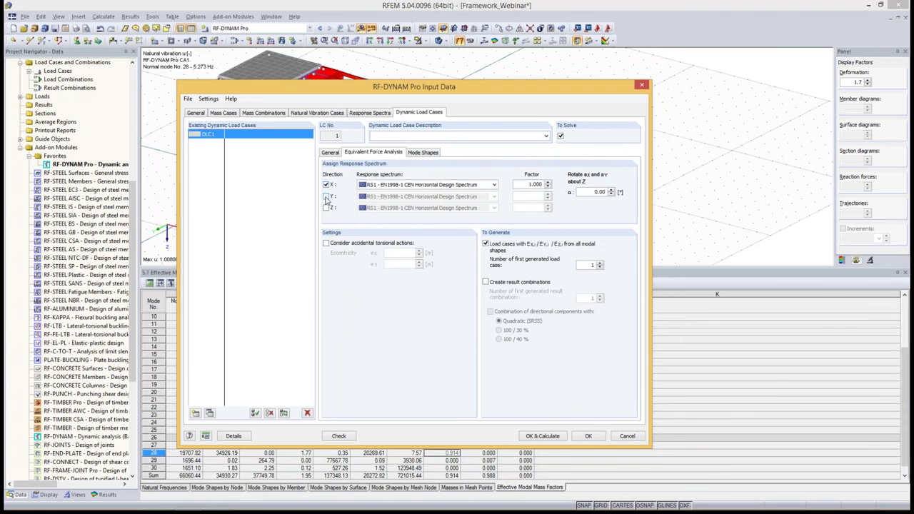
click(325, 197)
click(326, 208)
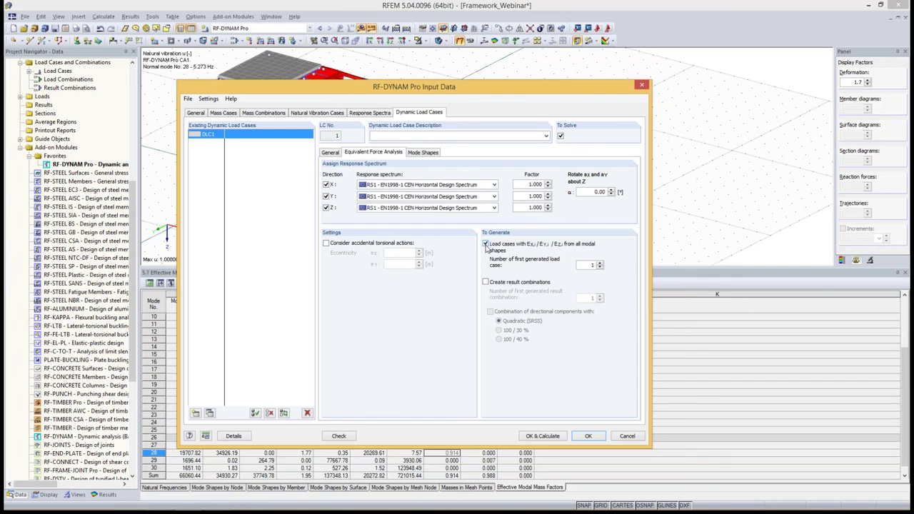
Have result combinations created for DLC1, combining the directional components by the 100 / 30 % rule.
click(486, 282)
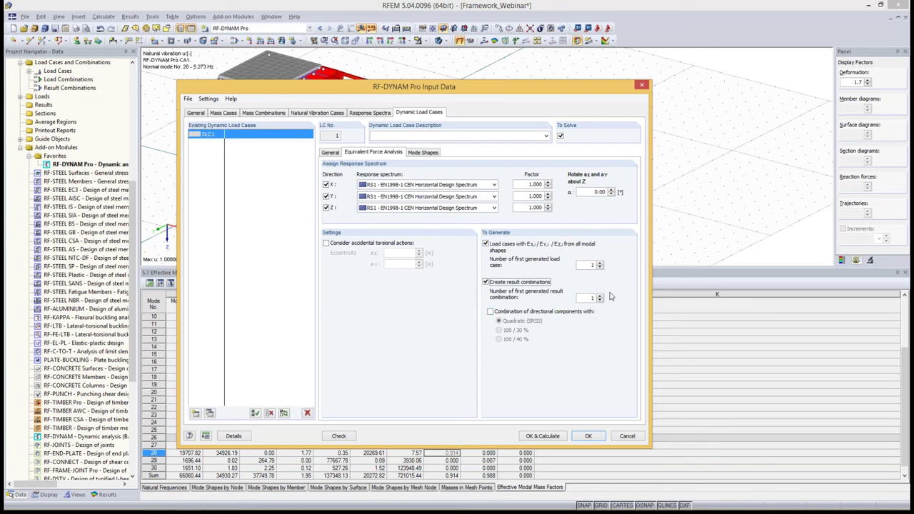
click(491, 312)
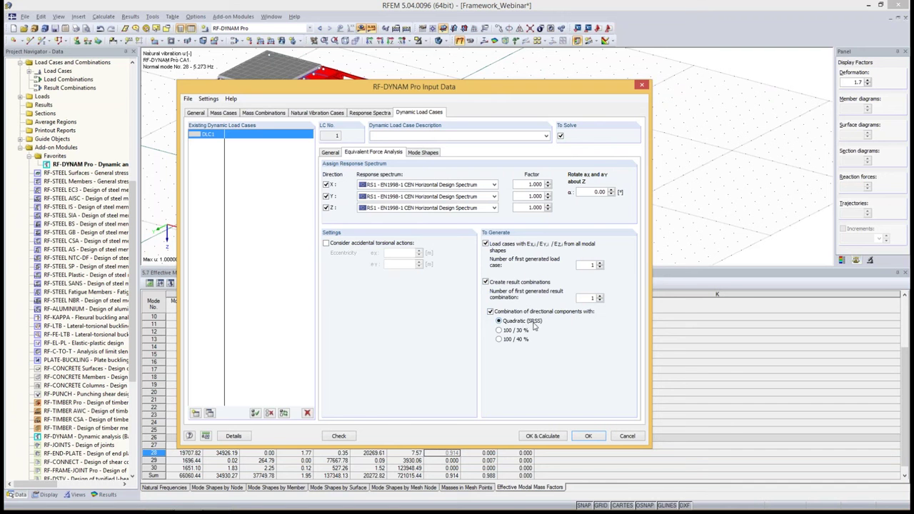
click(503, 332)
double_click(584, 191)
click(591, 192)
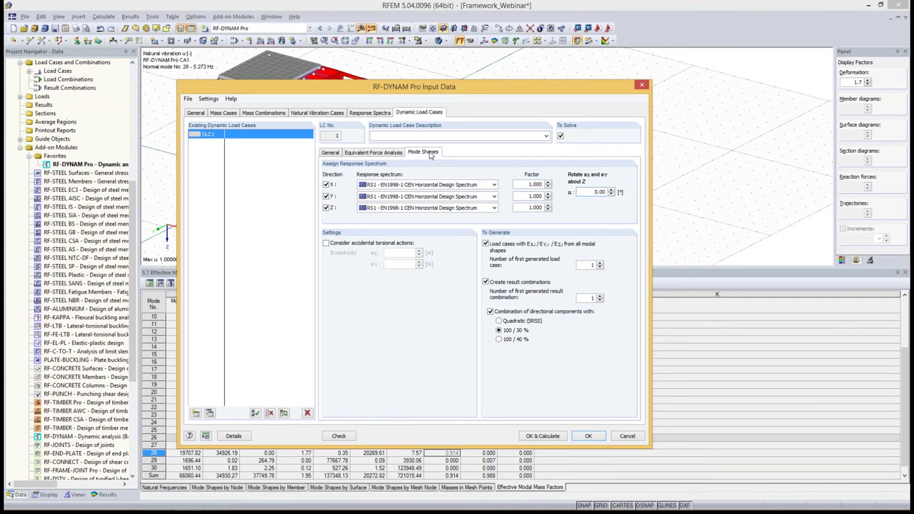
Examine the periods and accelerations of the first mode shapes of DLC1 against the response spectrum curve.
click(429, 152)
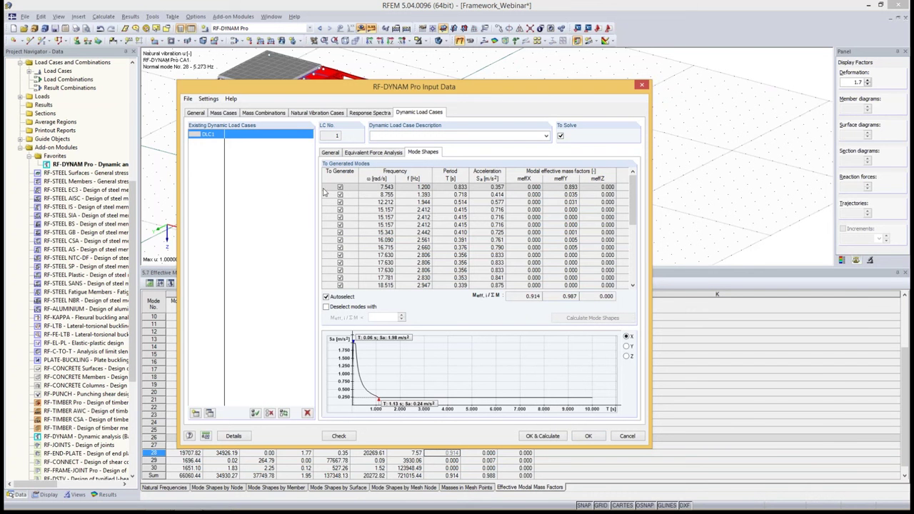
click(446, 190)
click(484, 190)
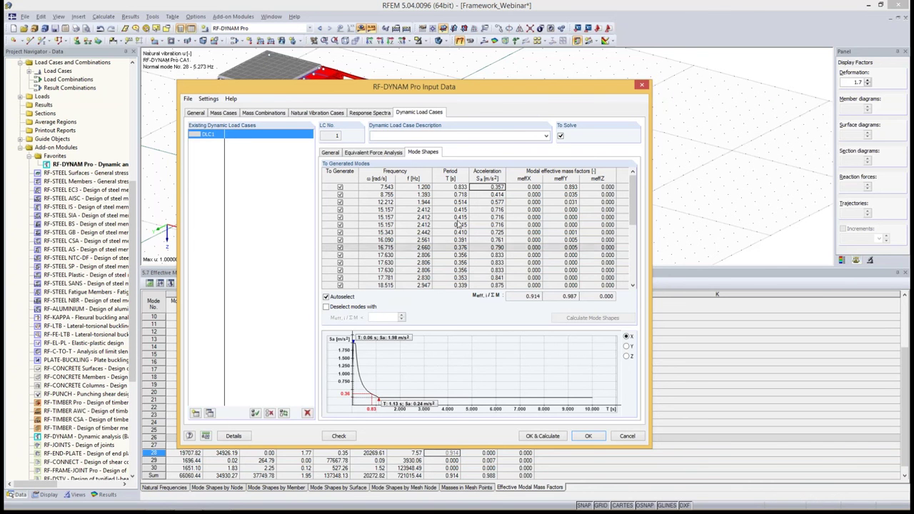
click(498, 195)
click(498, 202)
click(497, 209)
click(496, 217)
click(498, 247)
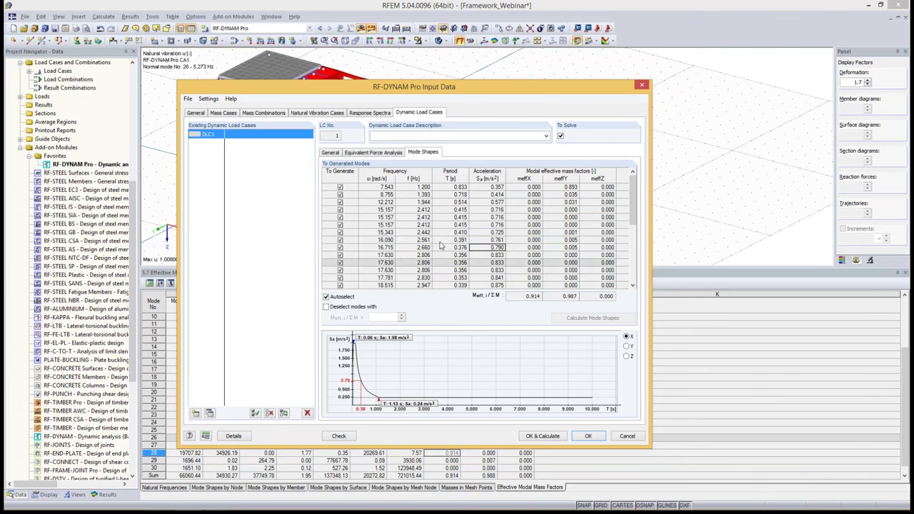
Examine the effective modal mass factors in X and Y of the DLC1 modes to find the governing ones.
click(565, 187)
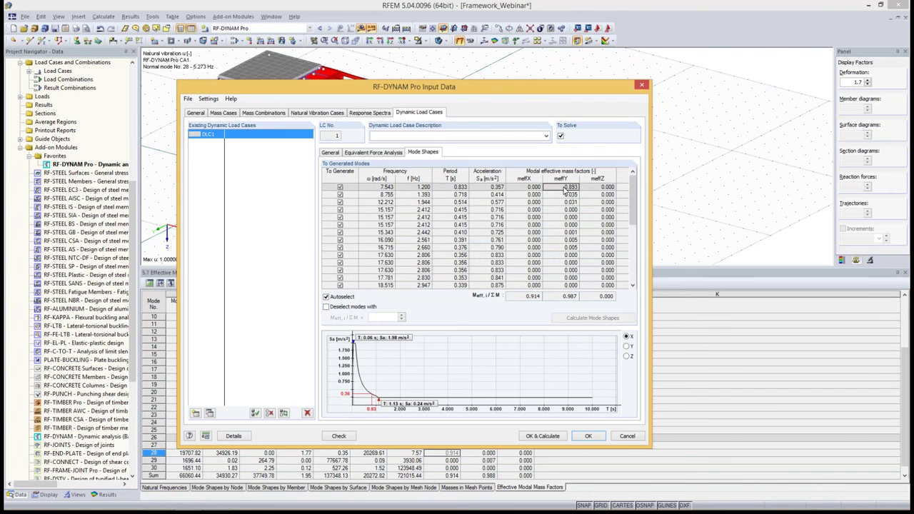
click(566, 194)
drag(633, 191, 633, 245)
click(533, 270)
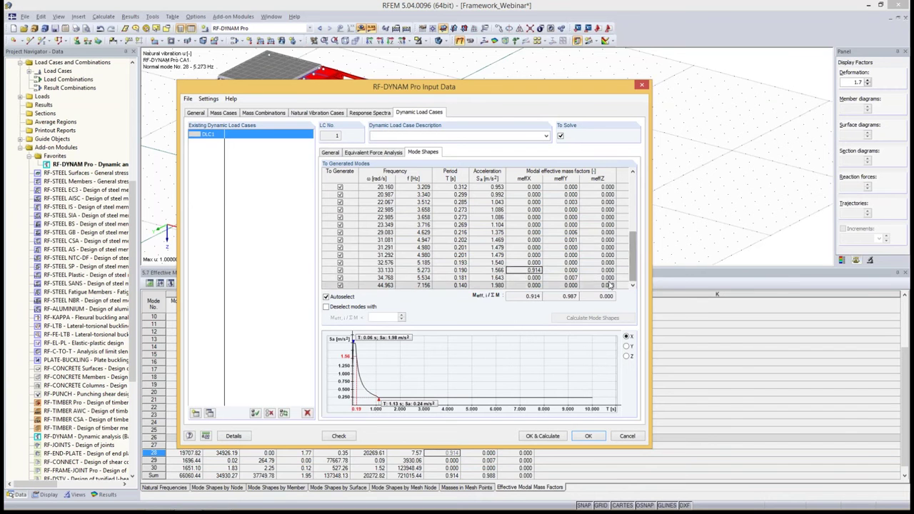
drag(633, 269, 633, 187)
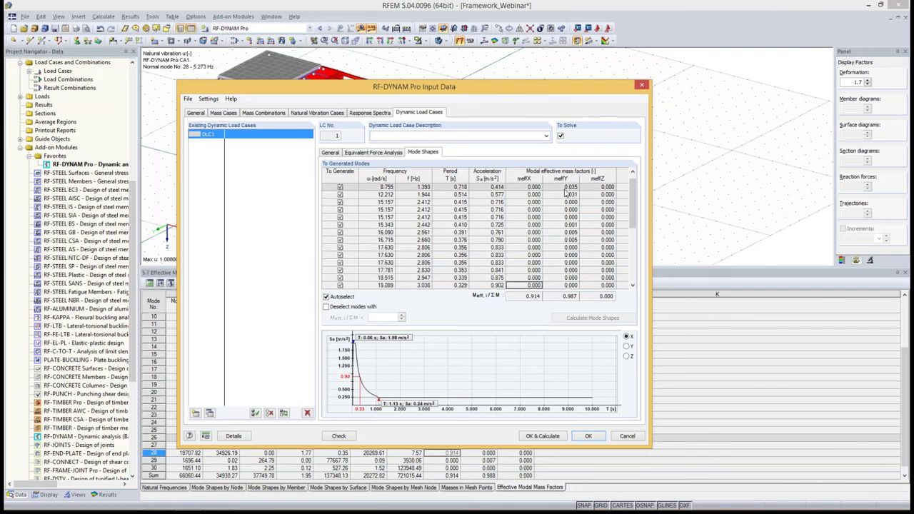
click(633, 172)
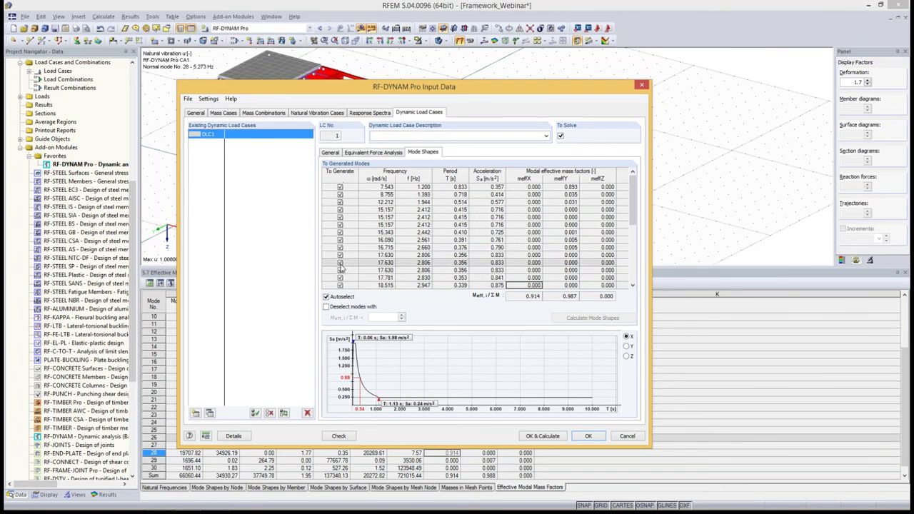
Turn off automatic mode selection and exclude the 2.947 Hz, 2.442 Hz, first 2.412 Hz and first 2.806 Hz modes from DLC1.
click(326, 296)
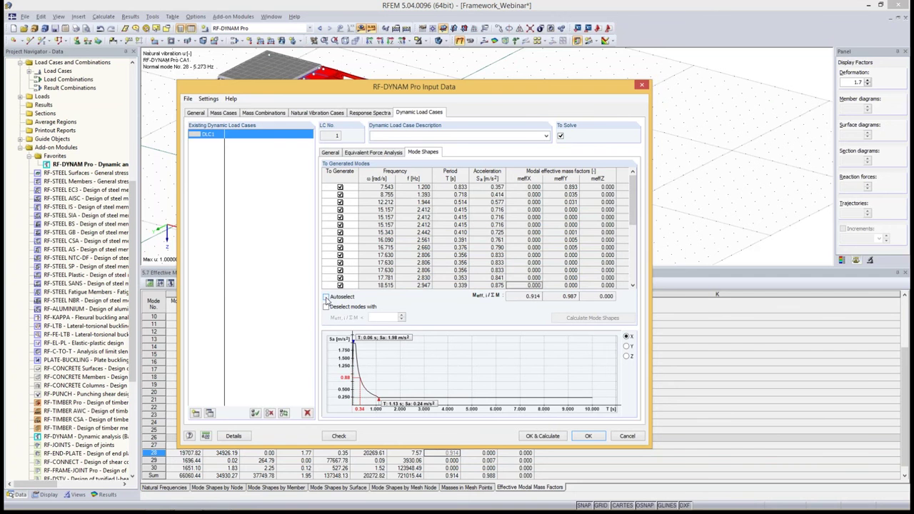
click(340, 285)
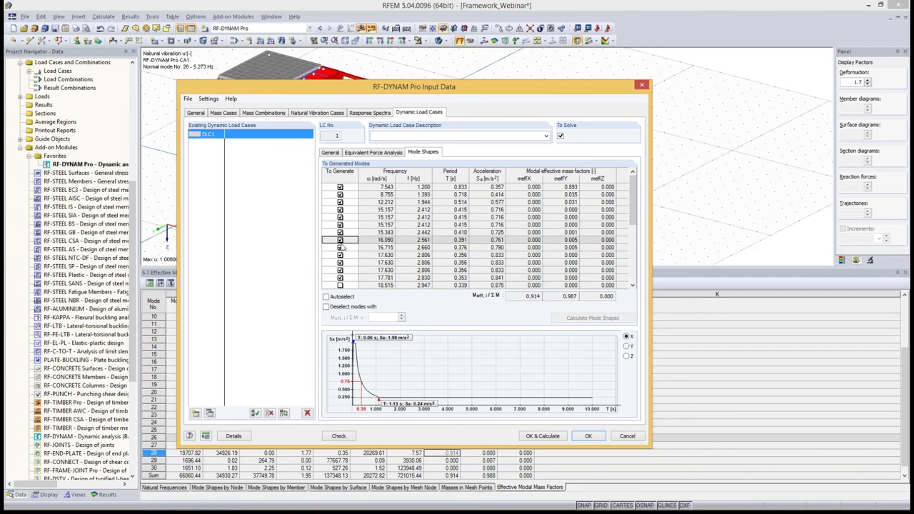
click(340, 209)
click(340, 232)
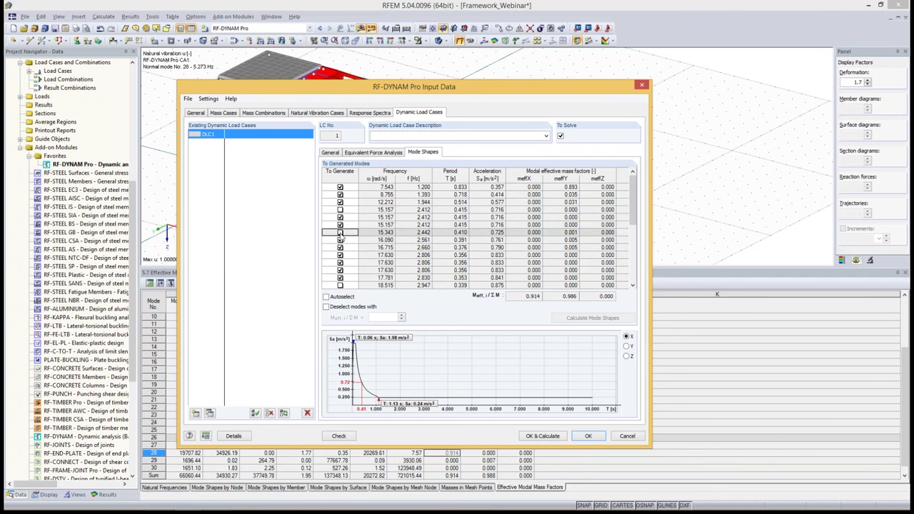
click(341, 255)
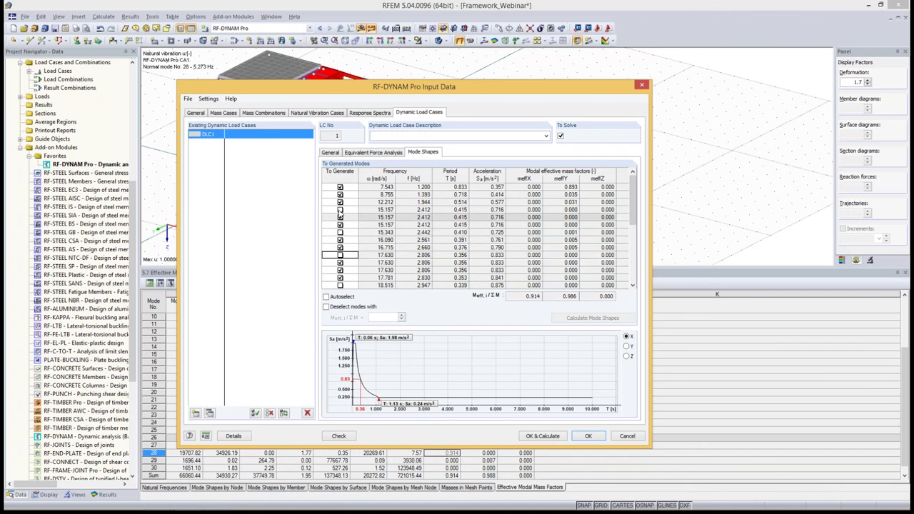
Restore automatic mode selection for DLC1 and deselect modes with an effective modal mass factor below 0.050.
click(326, 297)
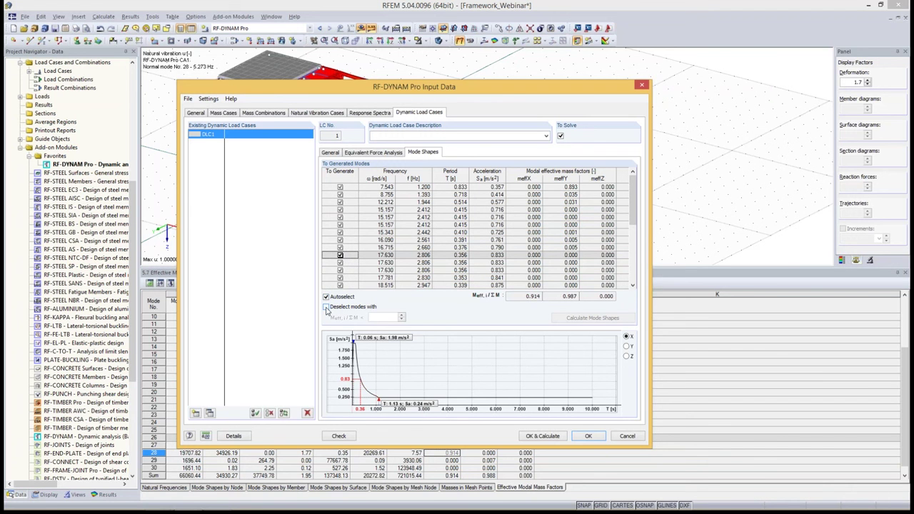
click(327, 307)
double_click(387, 317)
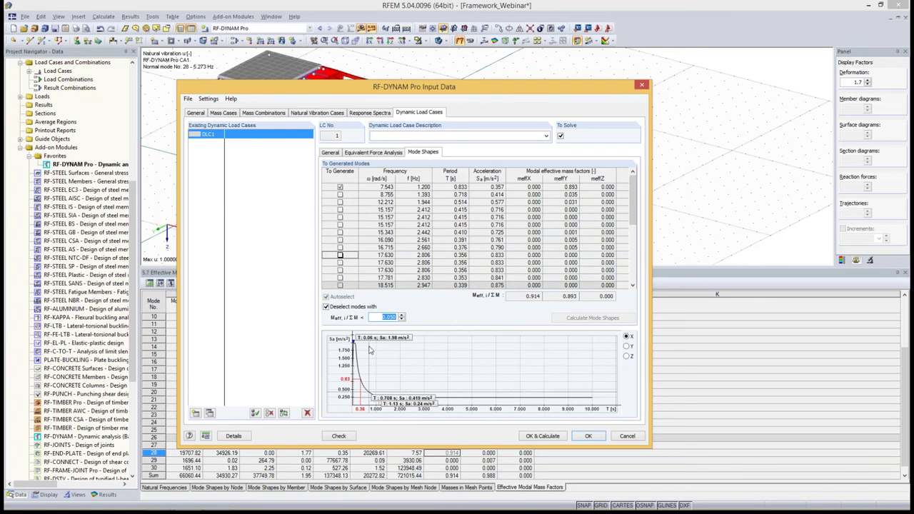
click(380, 317)
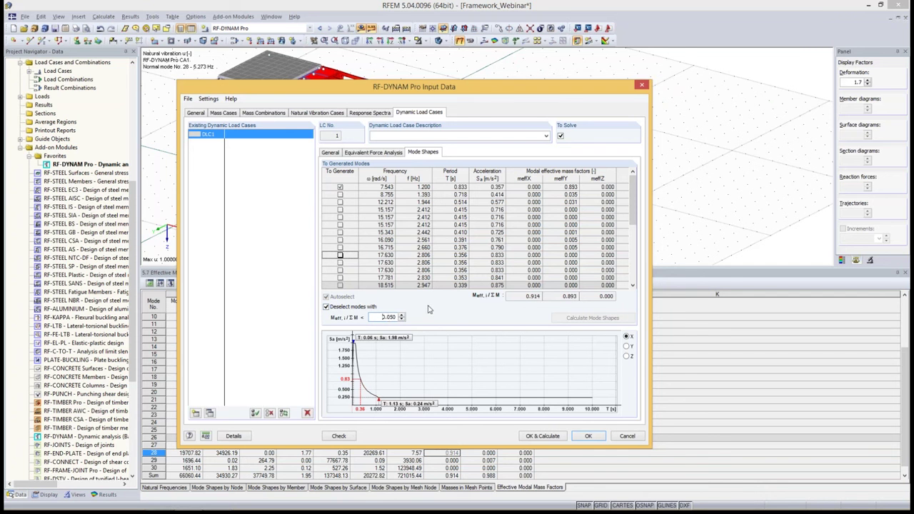
Examine the summed effective modal mass factors in X and Y and the factors of the selected and excluded DLC1 modes.
double_click(533, 296)
double_click(571, 296)
mouse_move(634, 203)
mouse_down()
mouse_move(634, 262)
mouse_move(634, 201)
mouse_up()
click(553, 188)
click(556, 195)
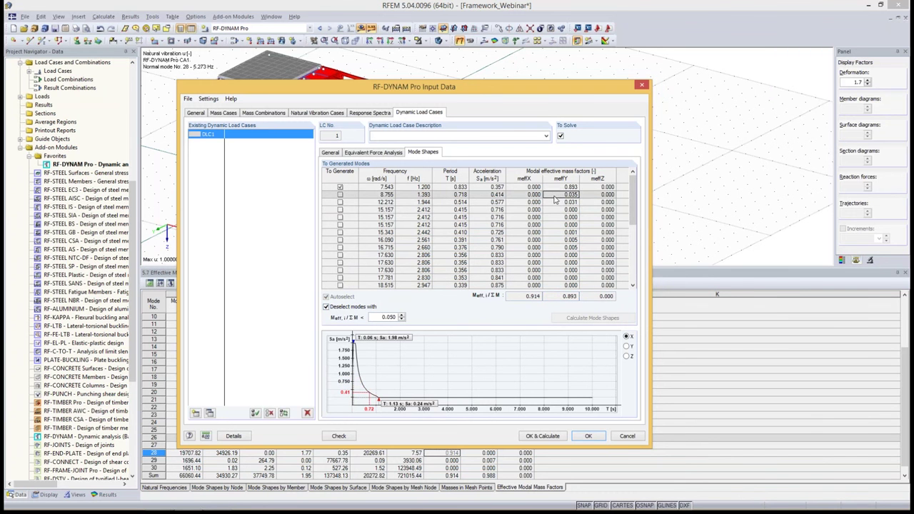
click(555, 203)
drag(555, 296, 583, 300)
drag(633, 202, 635, 256)
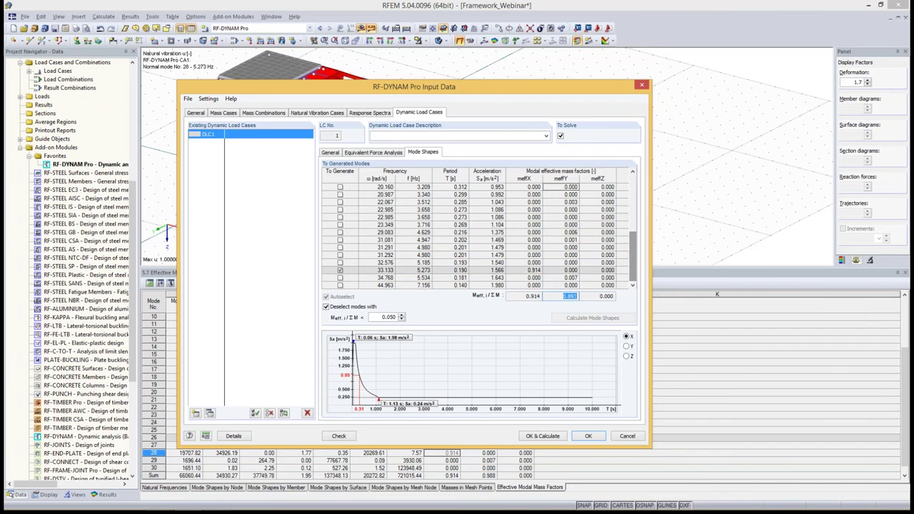
click(518, 271)
drag(525, 296, 542, 310)
click(523, 273)
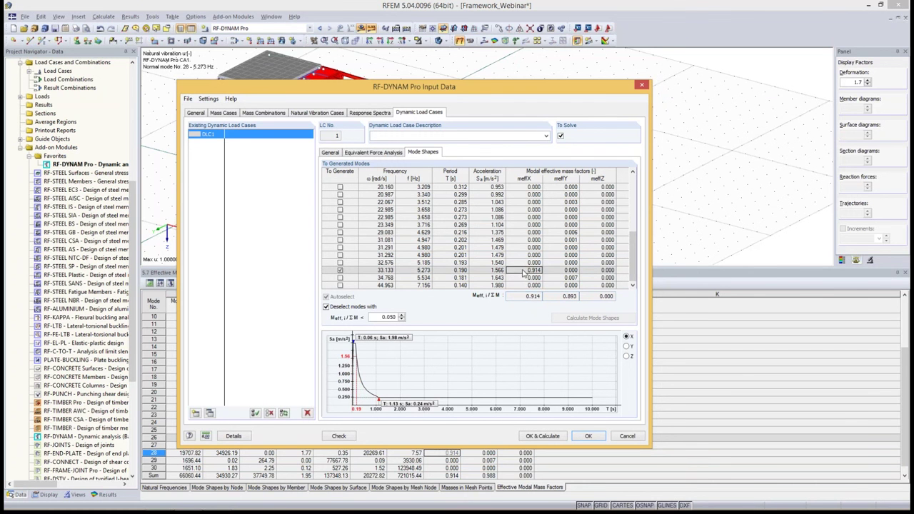
Set the effective modal mass factor limit for deselecting modes to 0.030 and check which modes are selected.
drag(377, 317, 441, 317)
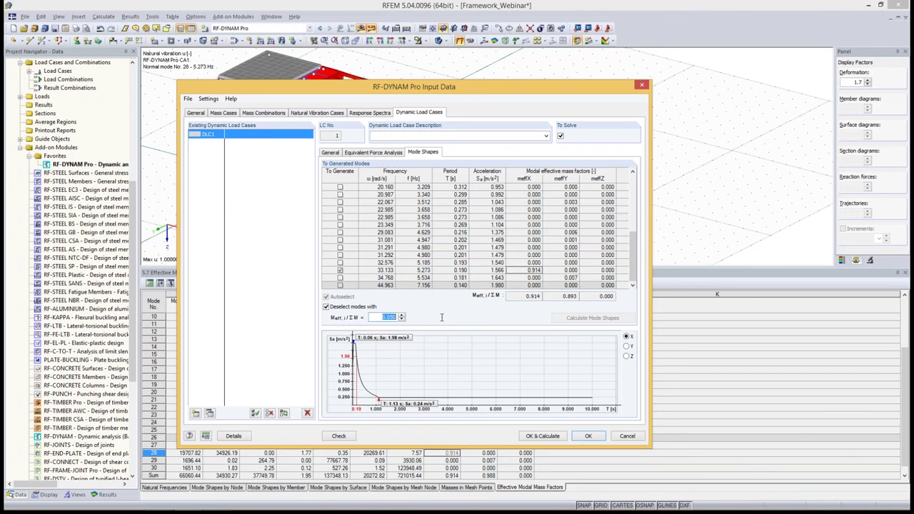
text(0.030)
drag(633, 252, 639, 191)
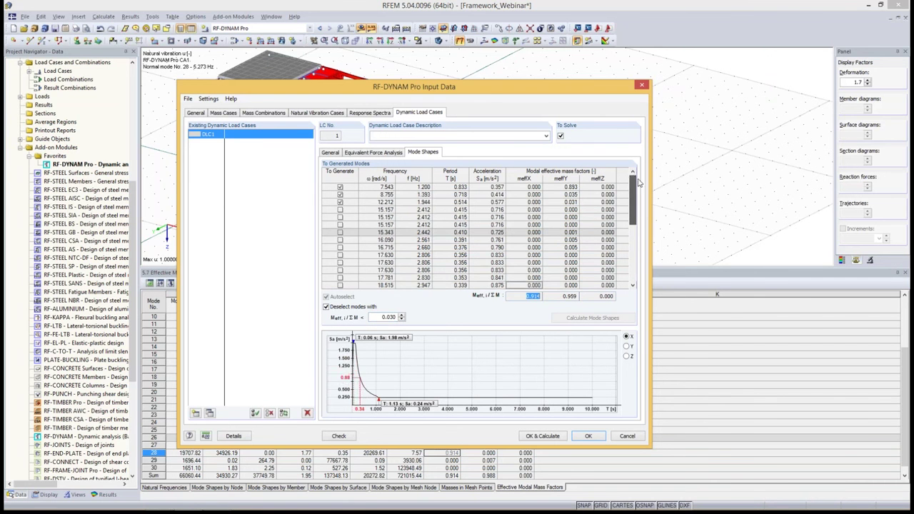
click(565, 195)
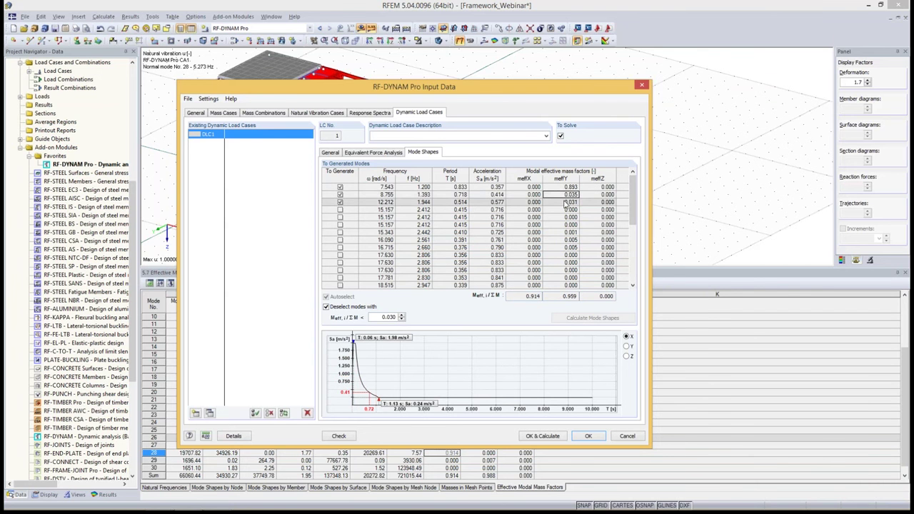
click(340, 202)
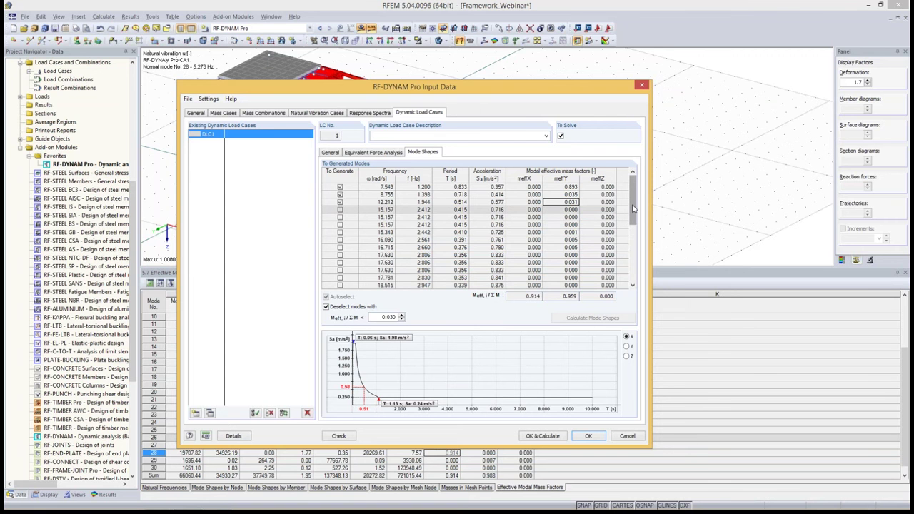
mouse_move(633, 208)
mouse_down()
mouse_move(634, 267)
mouse_move(633, 202)
mouse_up()
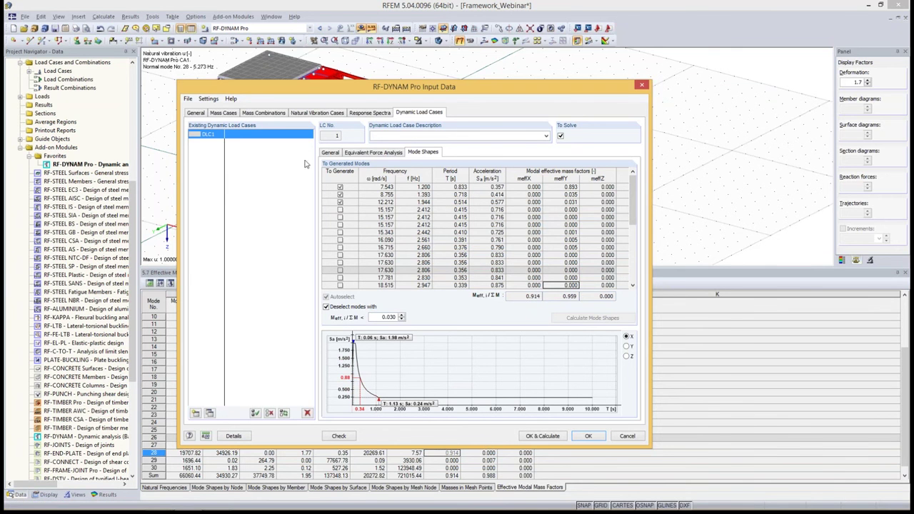
Describe DLC1 as "Without Accidental Torsion" and run the calculation.
click(400, 136)
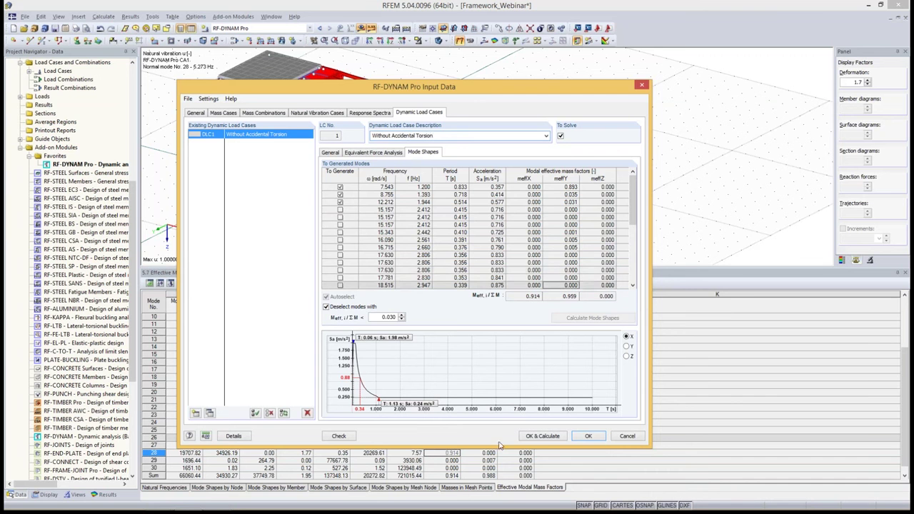
click(545, 436)
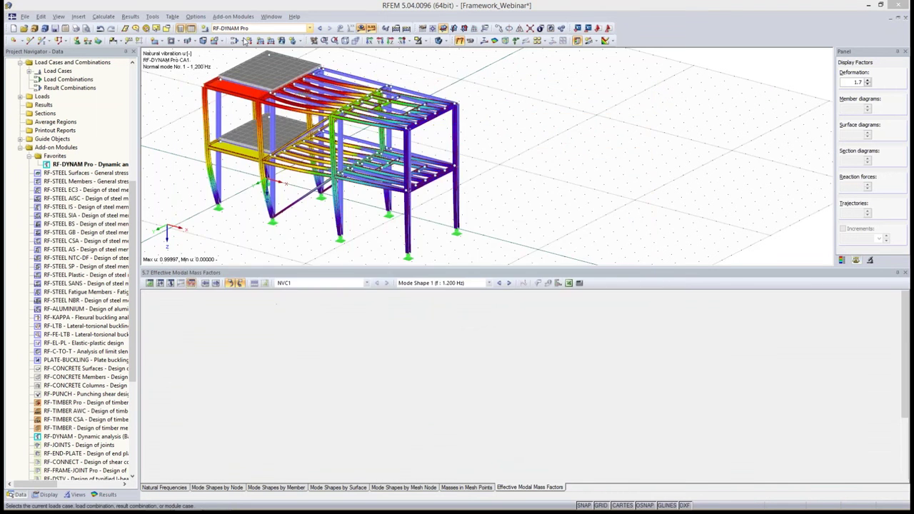
Show the equivalent loads table for X-excitation of DLC1 with all mode shapes.
click(310, 283)
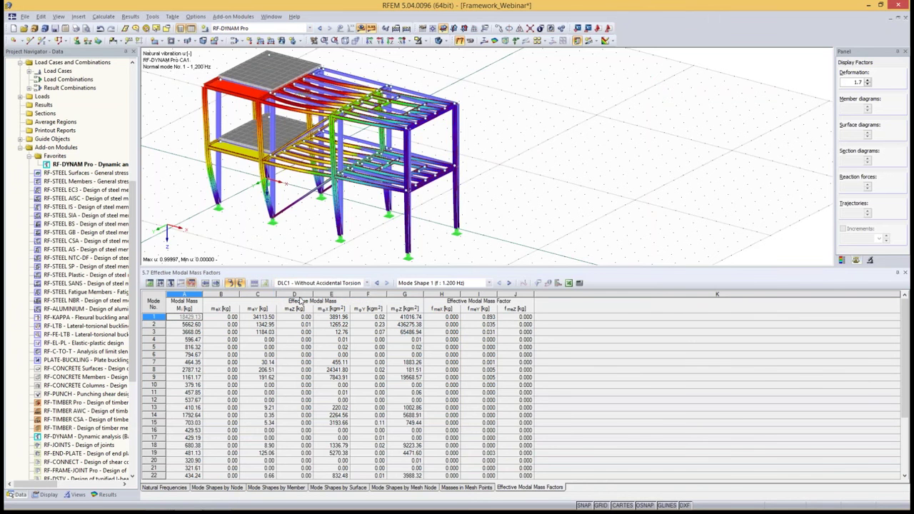
click(301, 299)
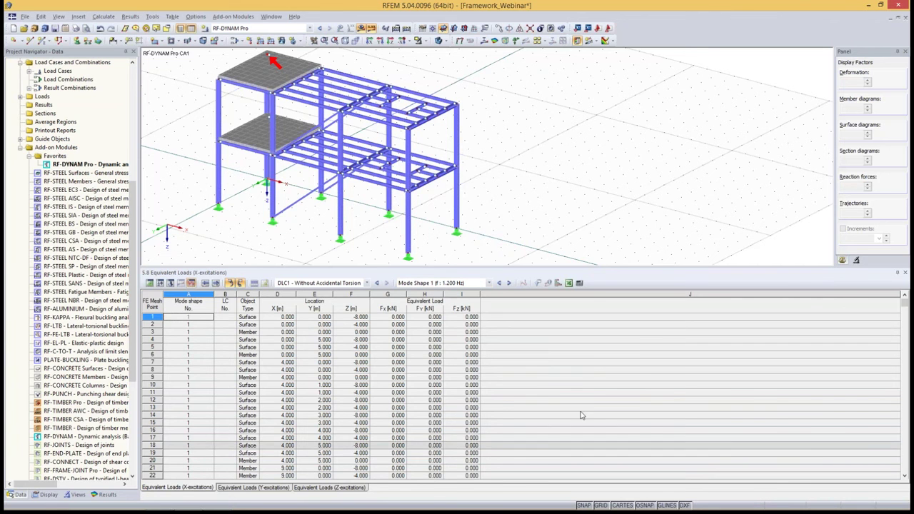
click(473, 283)
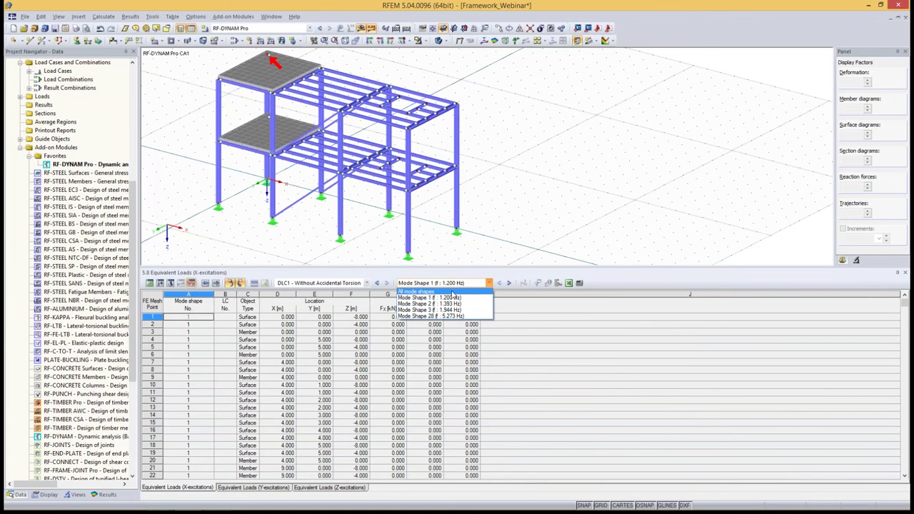
click(452, 292)
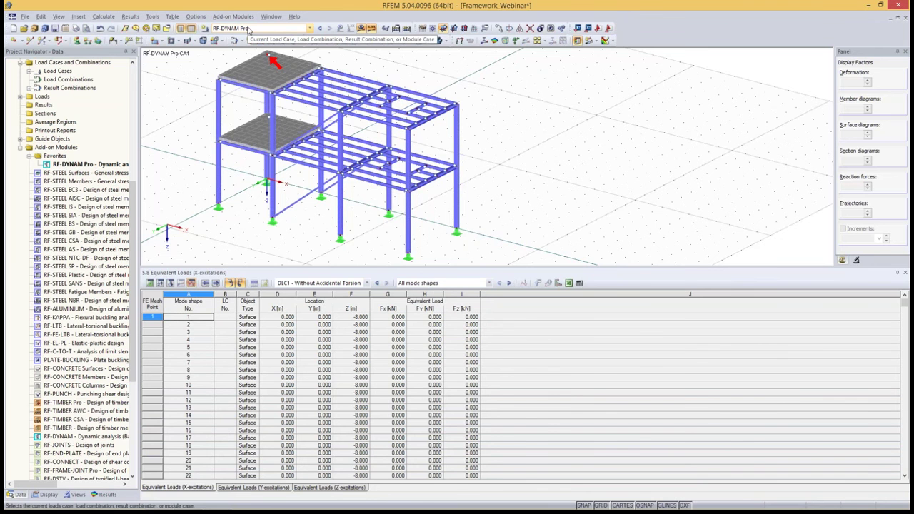
Examine the load cases and result combinations exported from DLC1, including the calculation parameters of LC9.
click(249, 29)
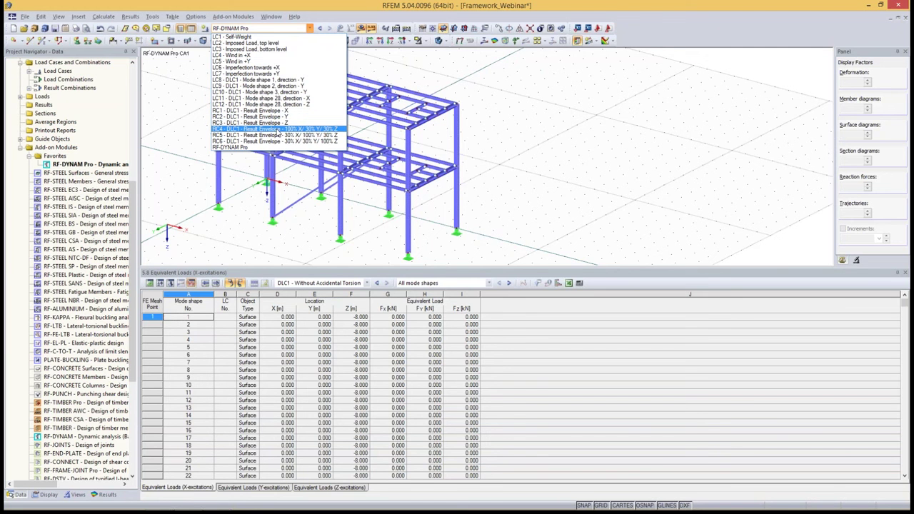
click(243, 28)
click(236, 40)
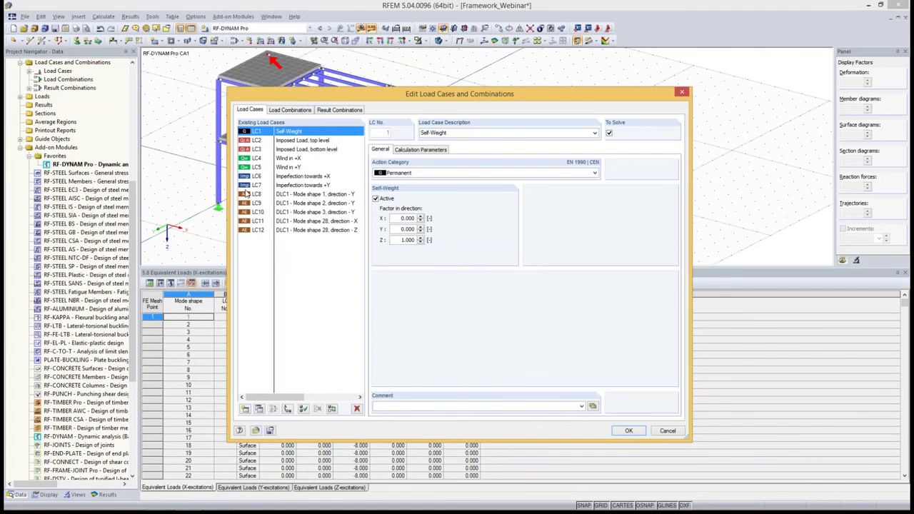
click(257, 203)
click(421, 149)
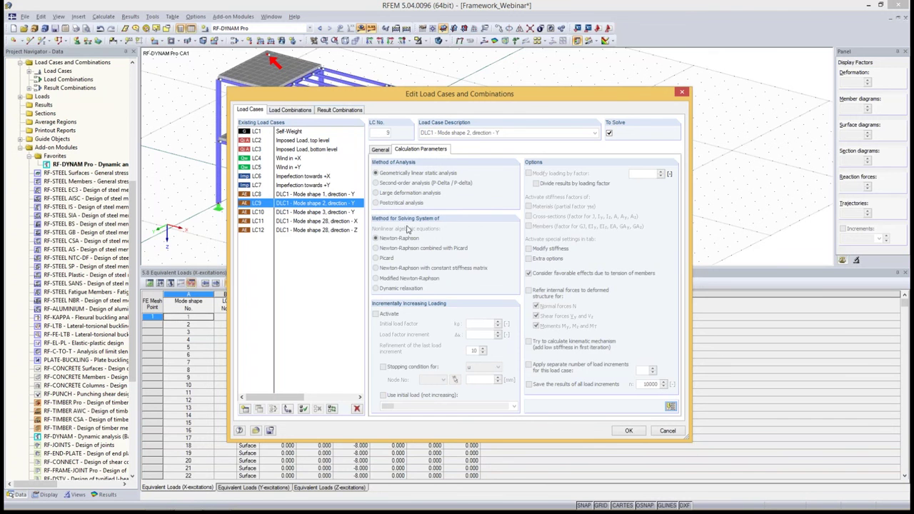
Review the load cases combined in result combination RC2 and turn on Preserve signs for its quadratic combination (SRSS).
click(350, 109)
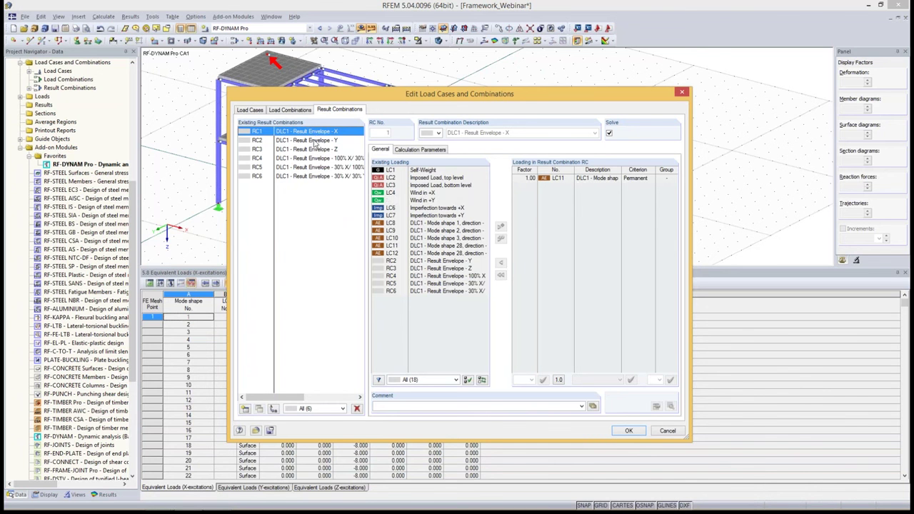
click(315, 142)
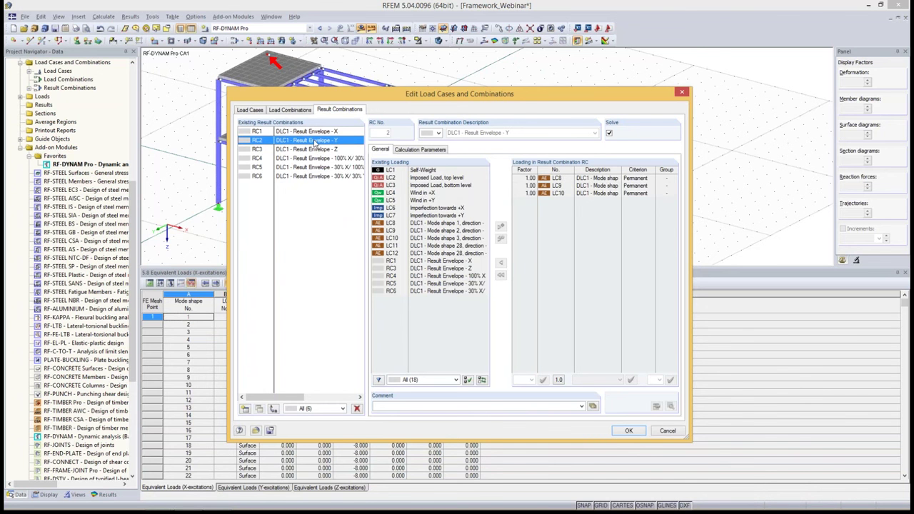
click(568, 194)
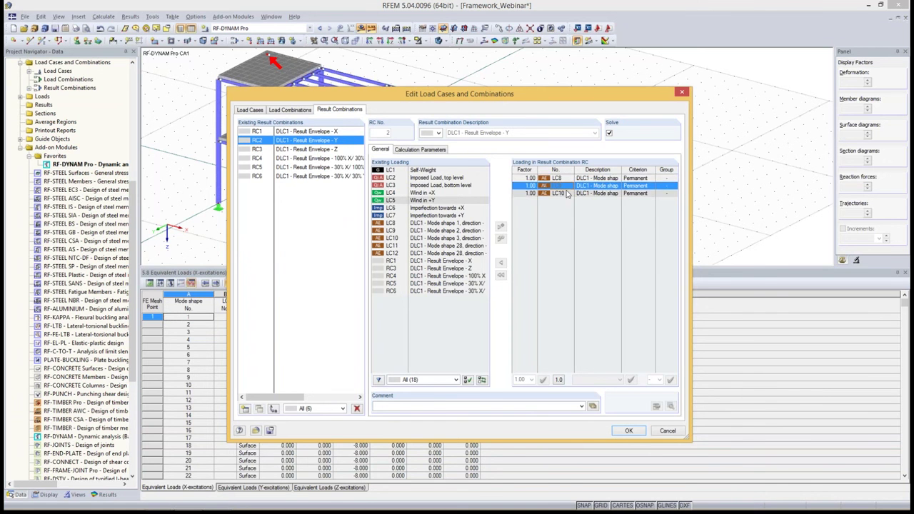
click(638, 194)
click(566, 179)
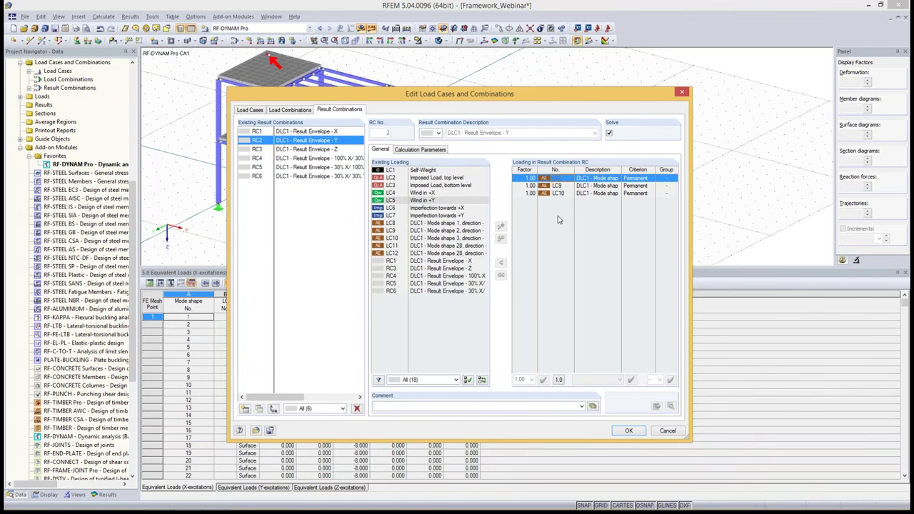
click(437, 150)
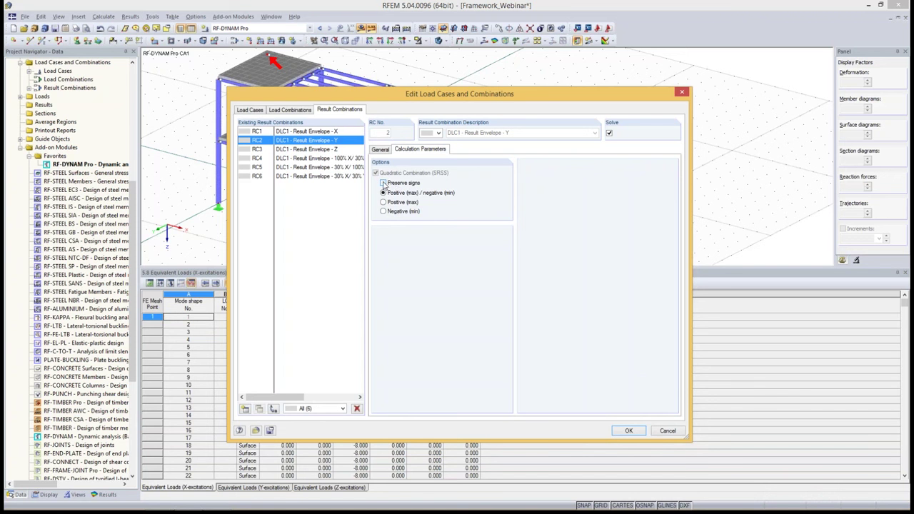
click(383, 184)
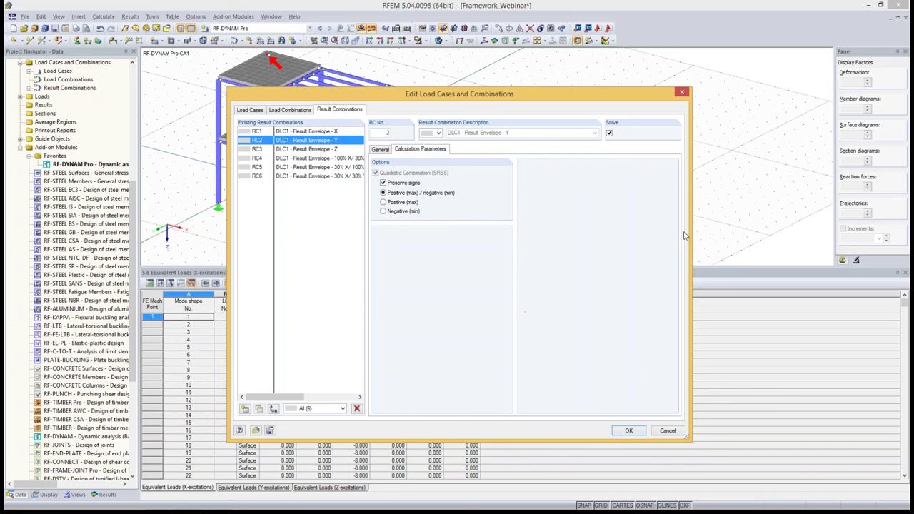
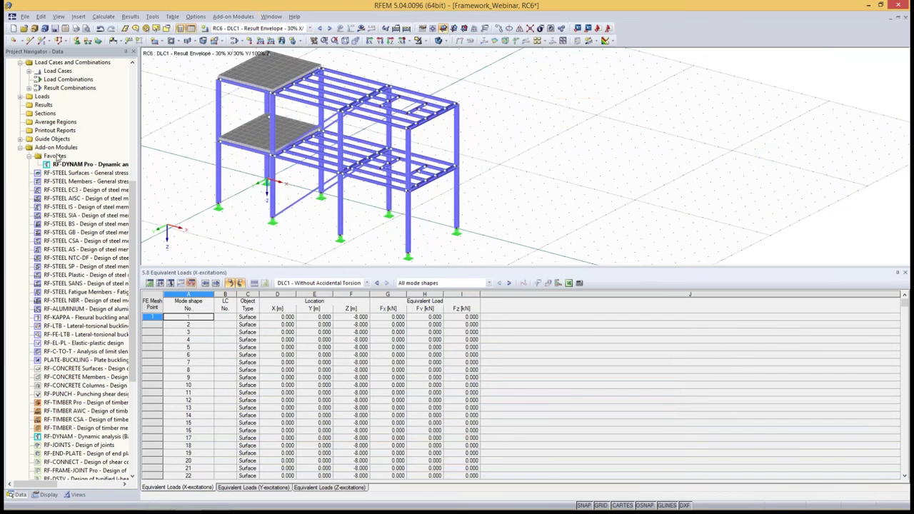
Copy dynamic load case DLC1 in RF-DYNAM Pro as DLC2 and describe the copy as "With Accidental Torsion".
double_click(61, 166)
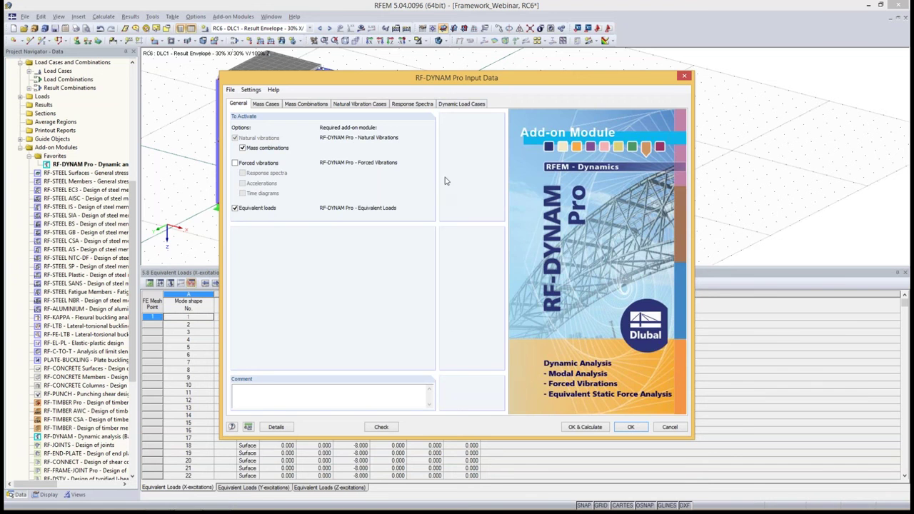
click(460, 105)
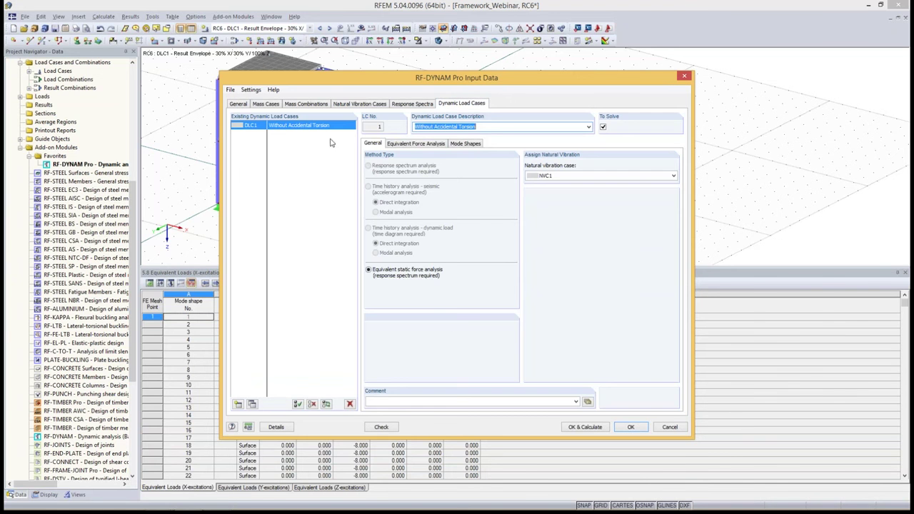
click(418, 144)
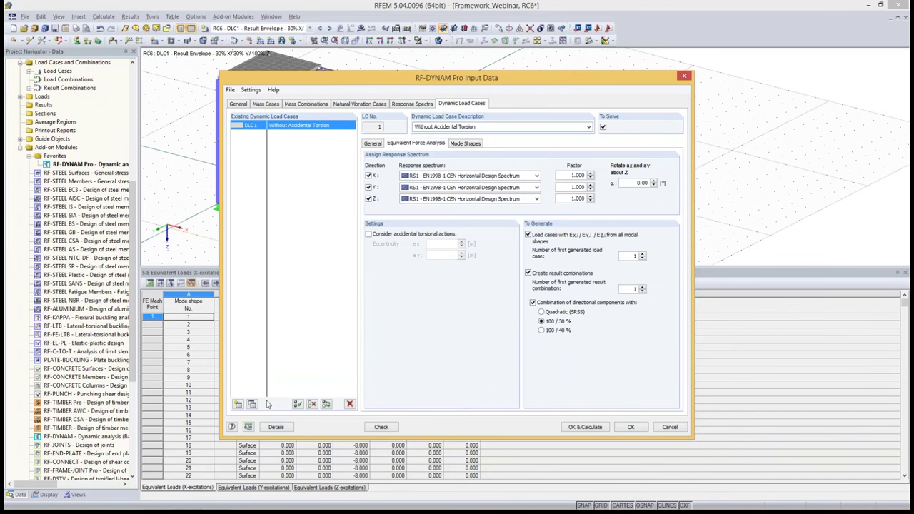
click(253, 405)
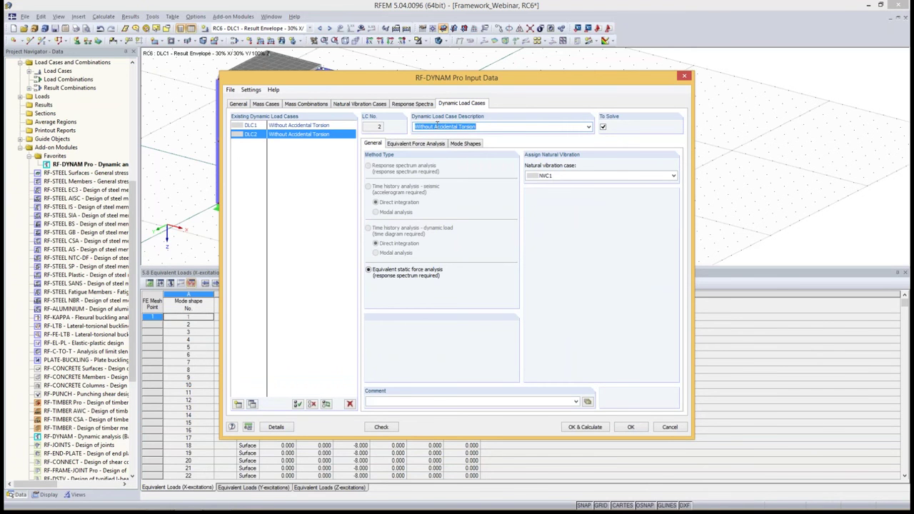
click(434, 126)
key(BackSpace)
key(BackSpace)
key(BackSpace)
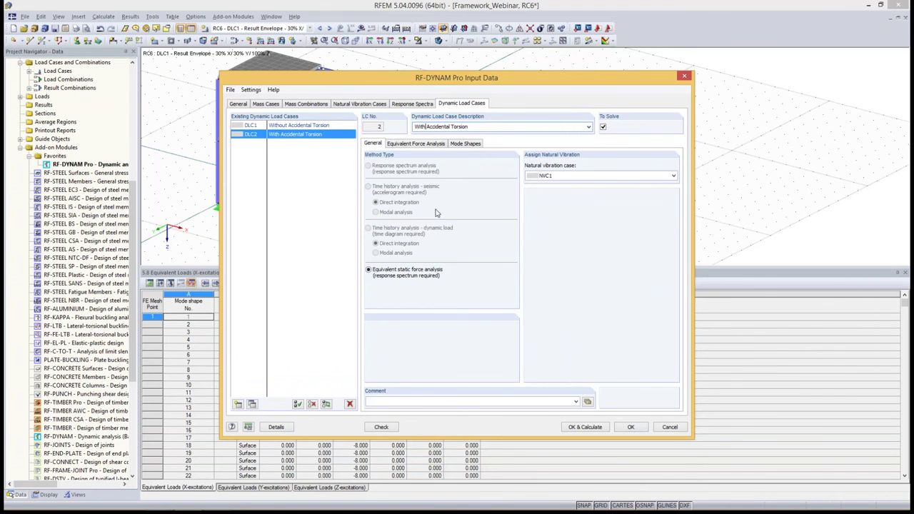
Consider accidental torsional actions in DLC2 with eccentricities eX 0.7 m and eY 0.25 m, and run the calculation.
click(412, 145)
click(387, 237)
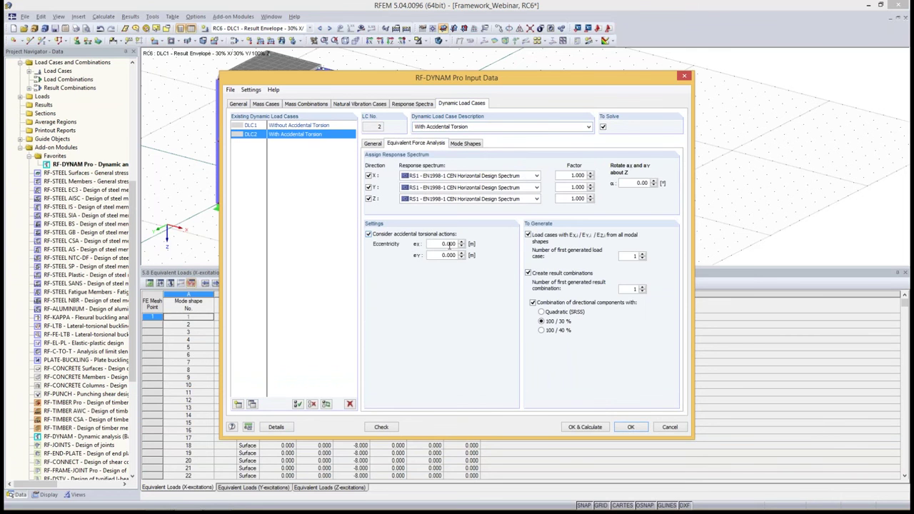
click(437, 243)
drag(391, 78, 670, 69)
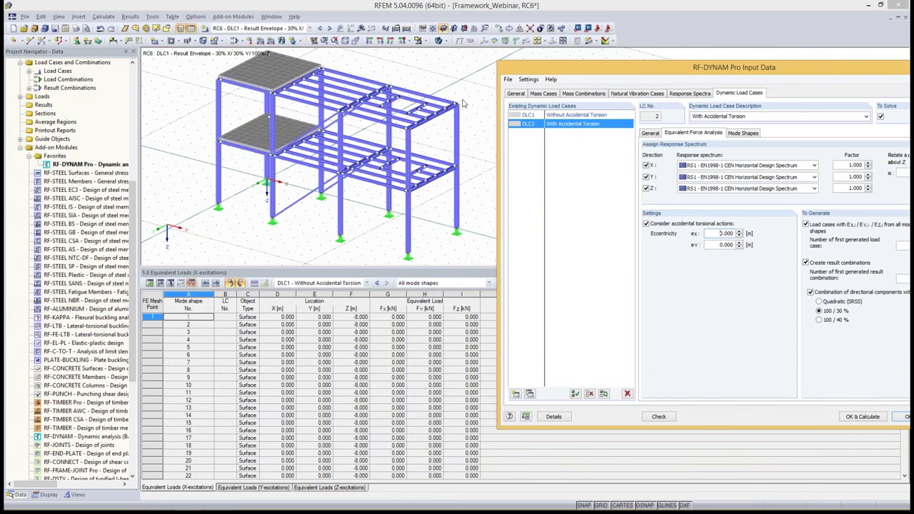
drag(595, 72, 320, 81)
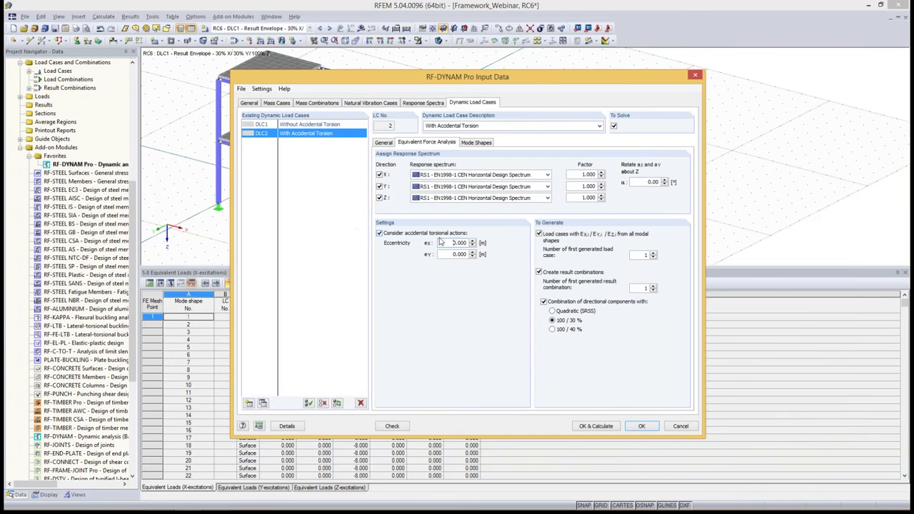
drag(444, 243, 491, 243)
text(0.7)
key(Tab)
text(0)
key(Tab)
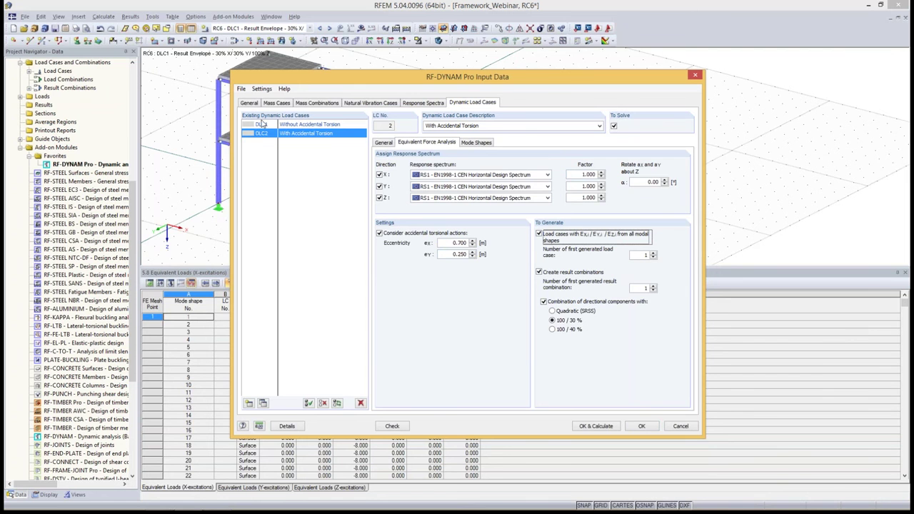
click(609, 429)
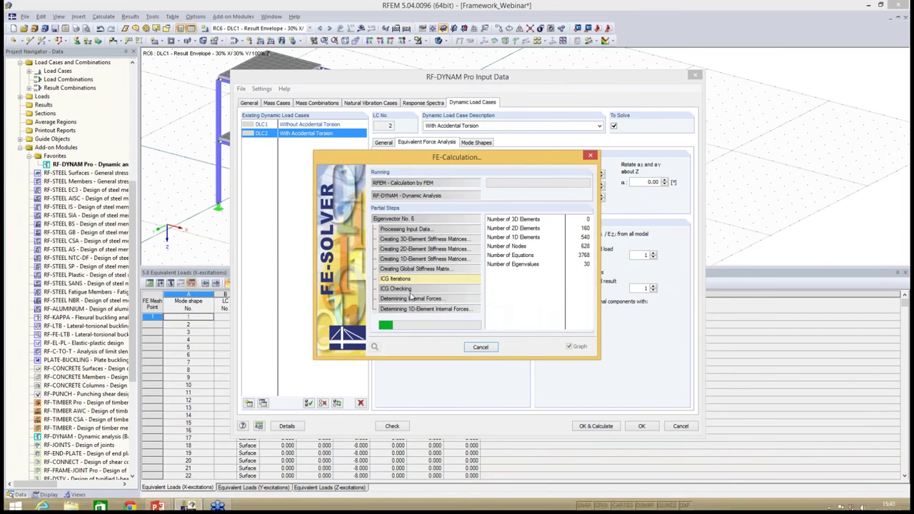
key(alt+Tab)
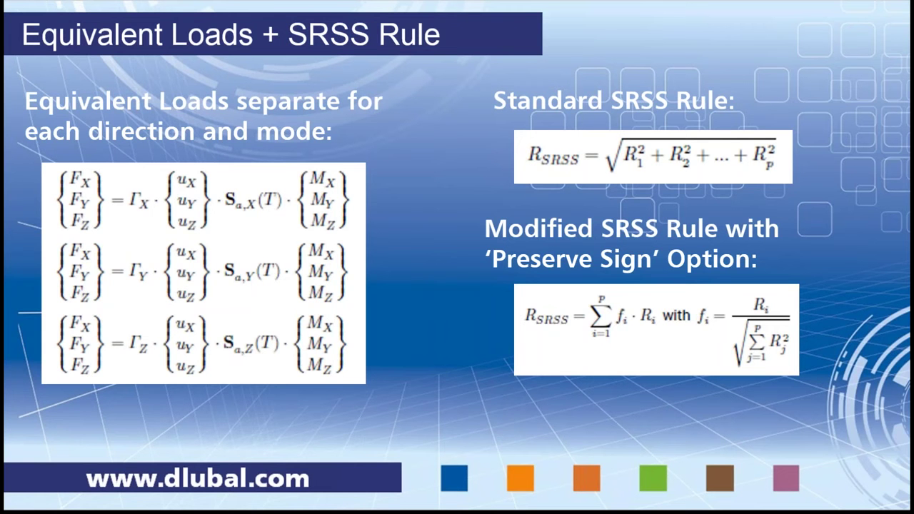
key(Right)
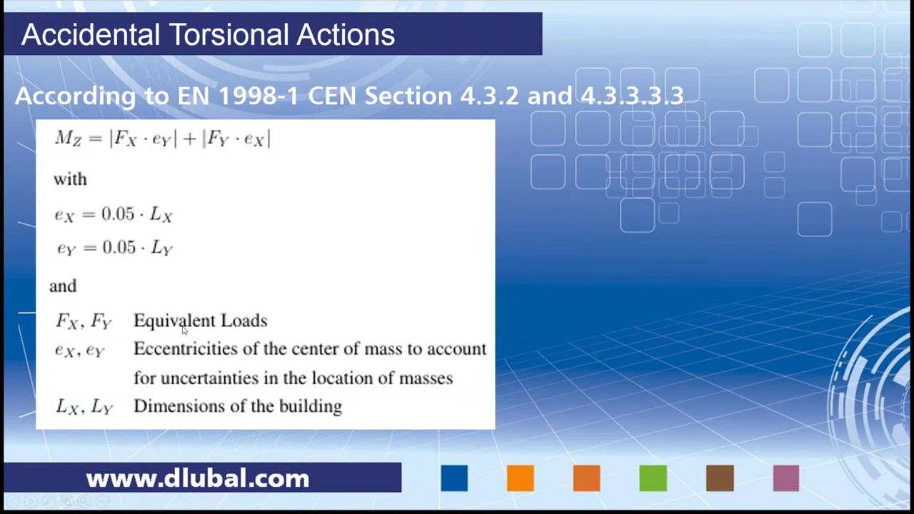
click(270, 241)
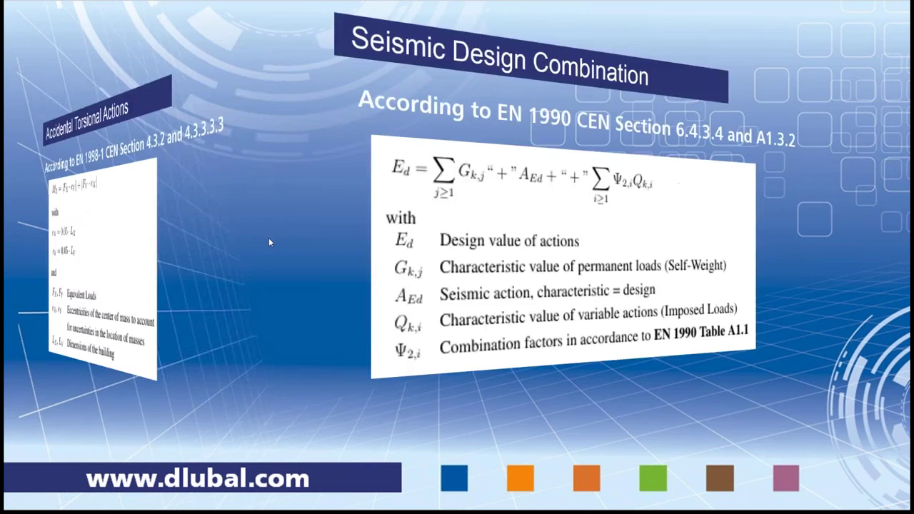
key(alt+Tab)
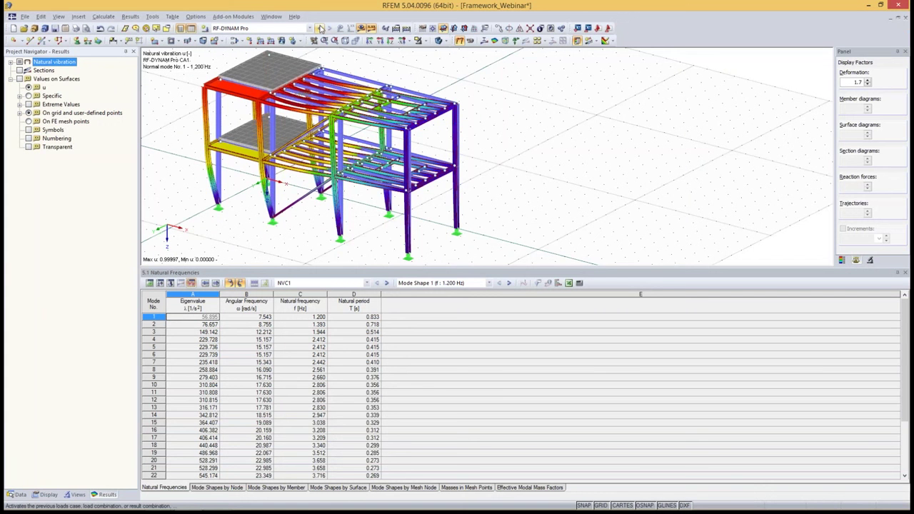
Compare the nodal loads and torsional moments on a column between LC13 (torsion +) and LC14 (torsion -) of DLC2 mode shape 1.
click(291, 28)
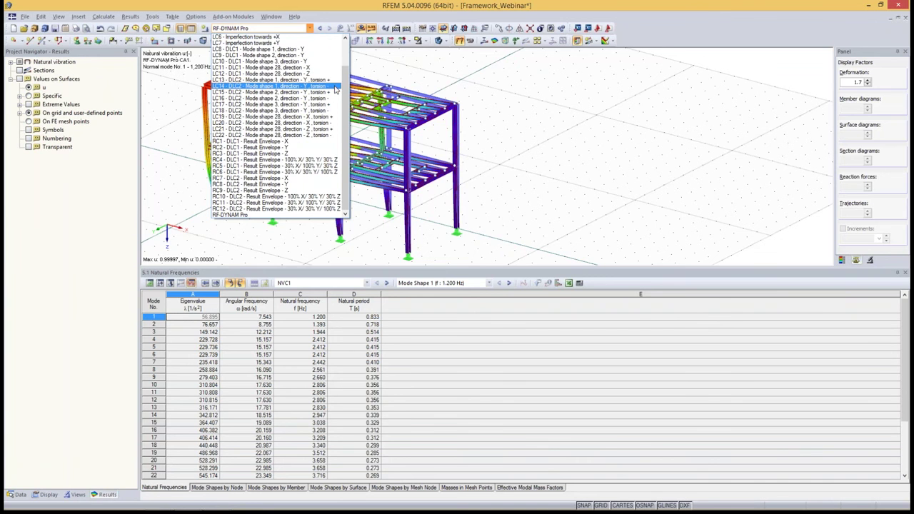
click(332, 82)
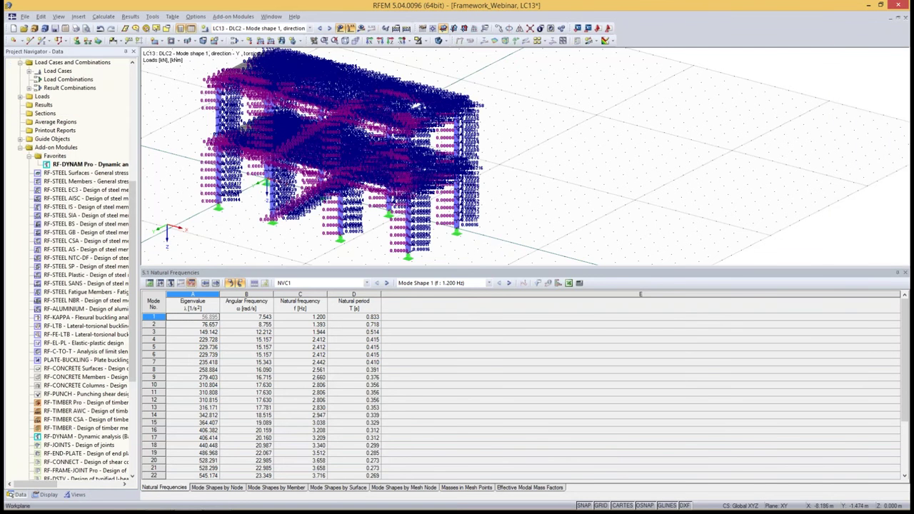
middle_drag(172, 147, 310, 158)
scroll(391, 150, up, 3)
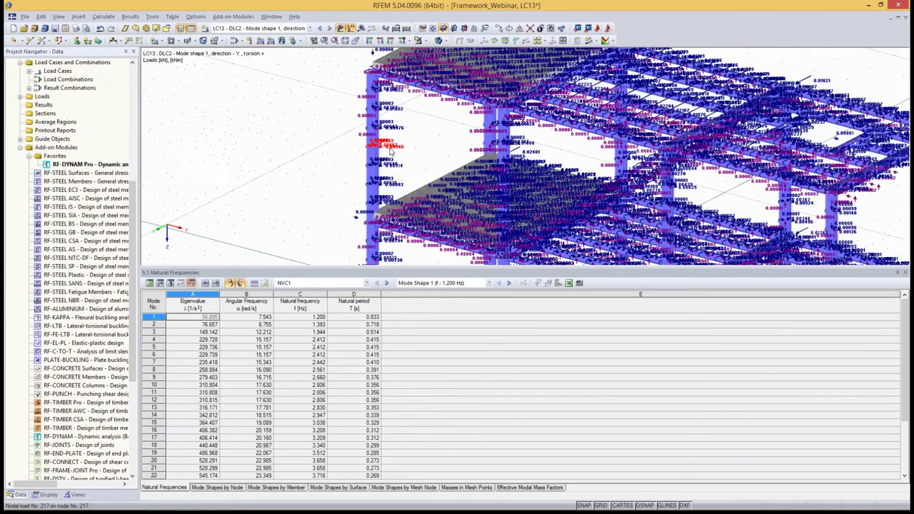
scroll(393, 147, up, 8)
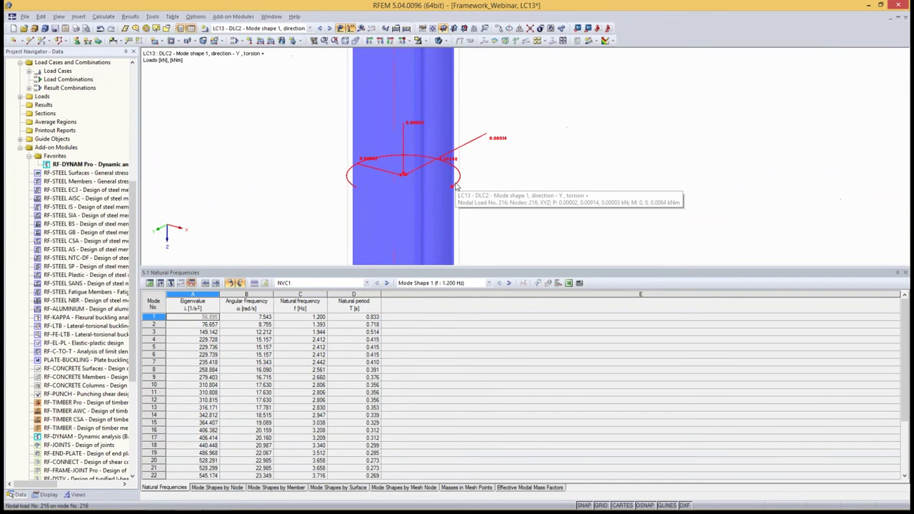
click(269, 29)
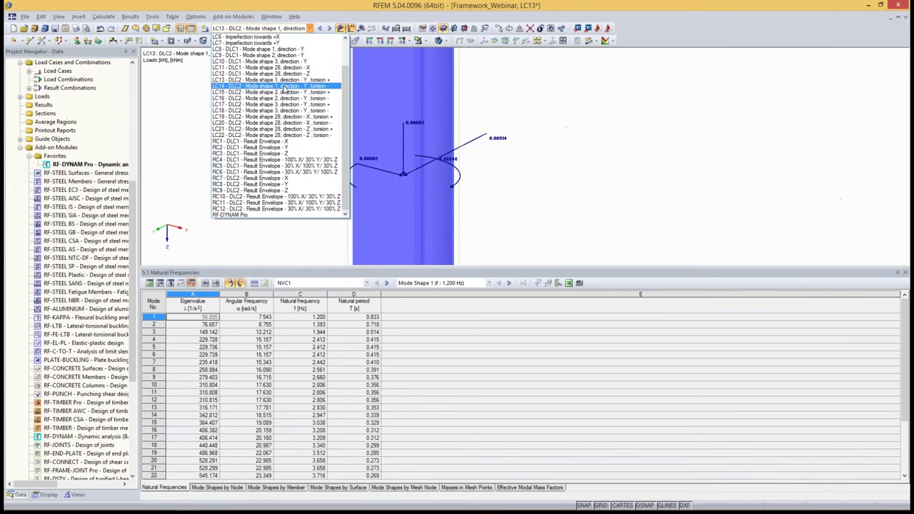
click(285, 88)
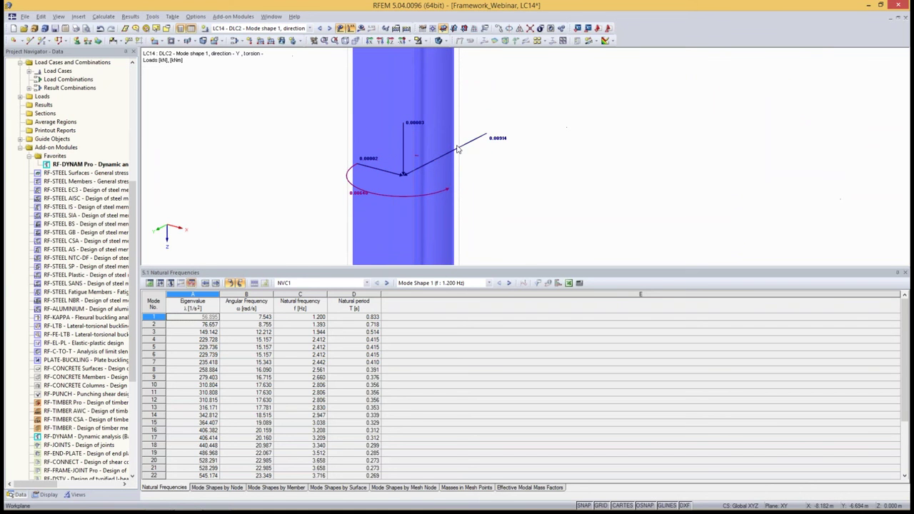
Review the load cases and groups in result combinations RC7 and RC8, compare with RC2, and check RC8's calculation parameters.
click(235, 40)
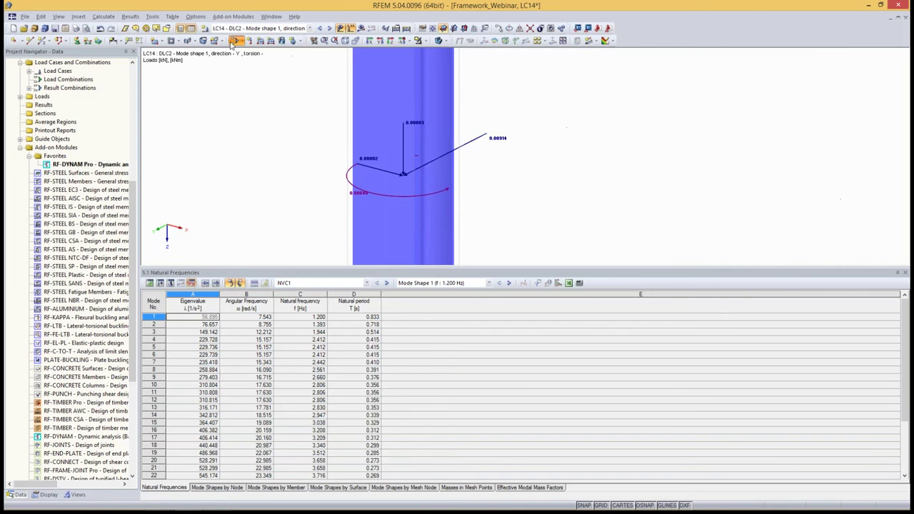
click(326, 110)
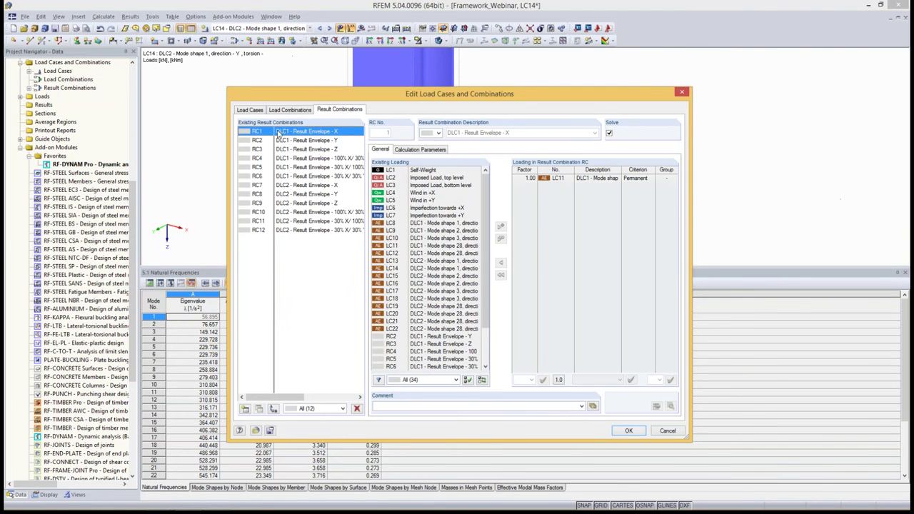
click(285, 186)
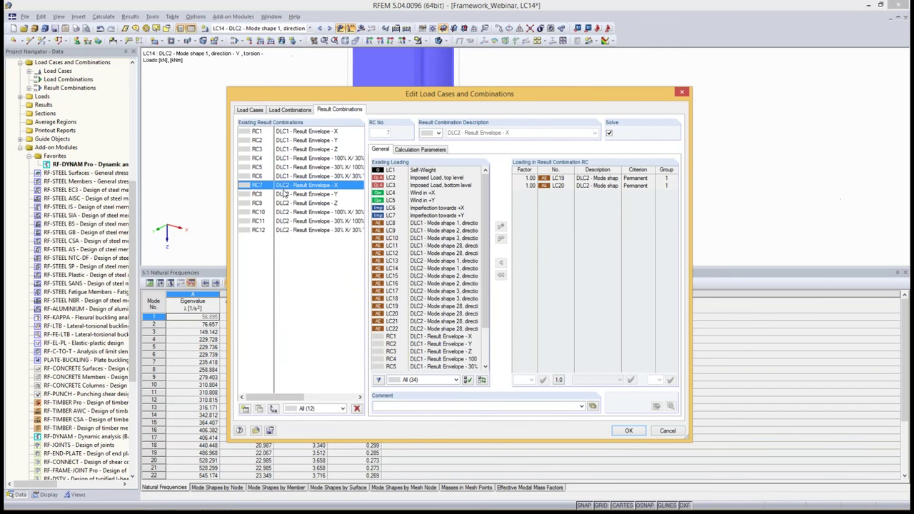
click(284, 195)
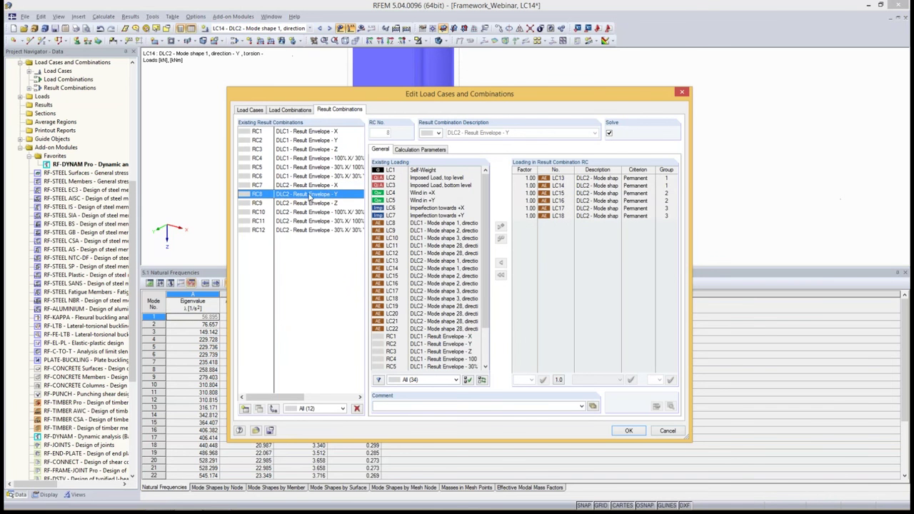
click(532, 216)
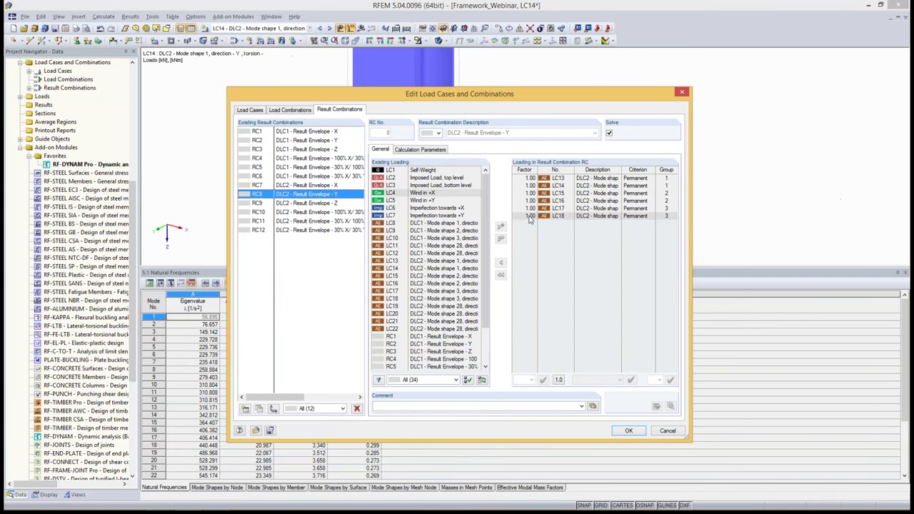
click(301, 141)
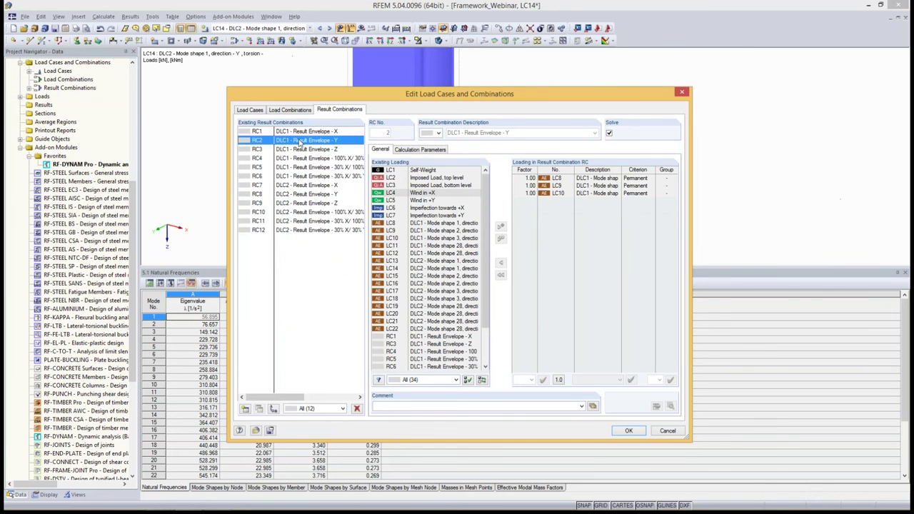
click(304, 194)
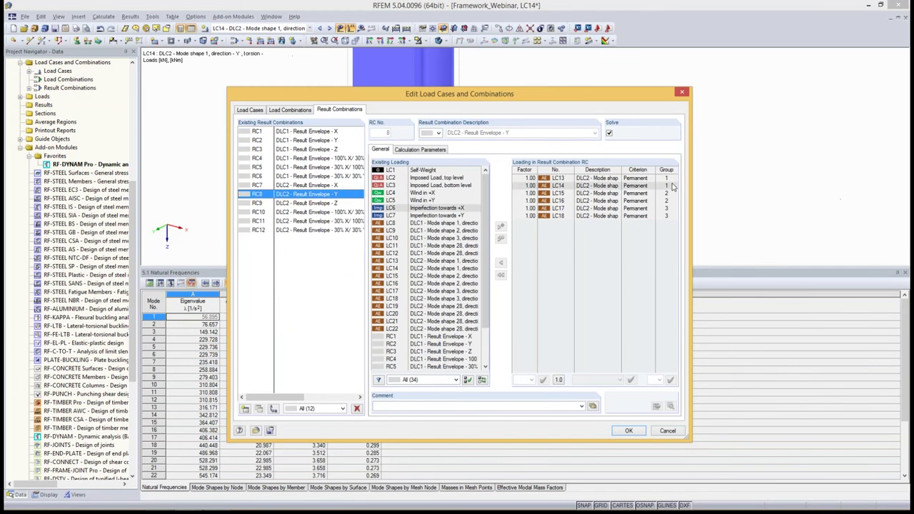
click(643, 186)
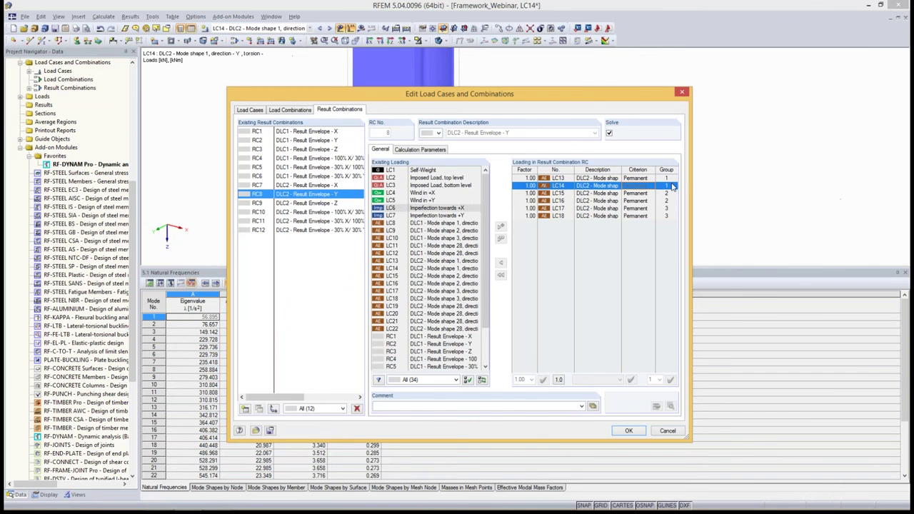
click(427, 151)
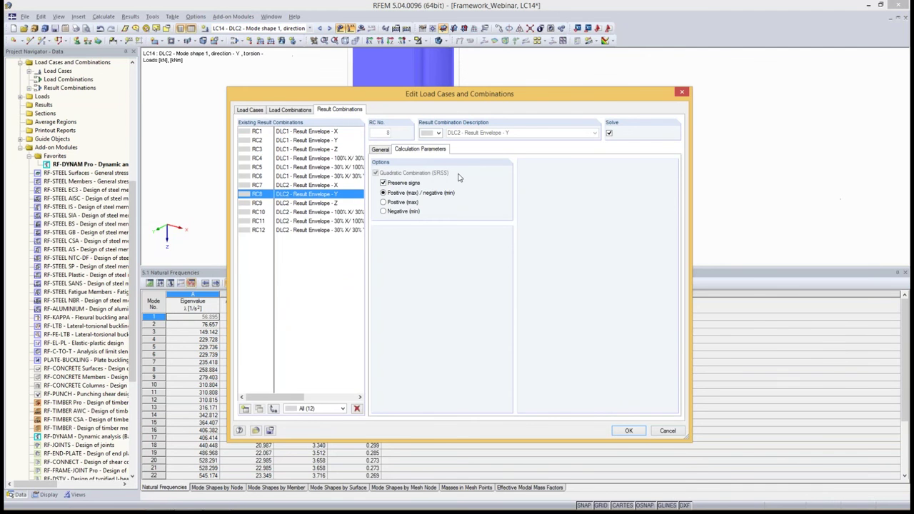
Check the directional combination factors of the DLC2 result combinations RC10 to RC12 and close the combinations dialog.
click(313, 212)
click(314, 221)
click(314, 230)
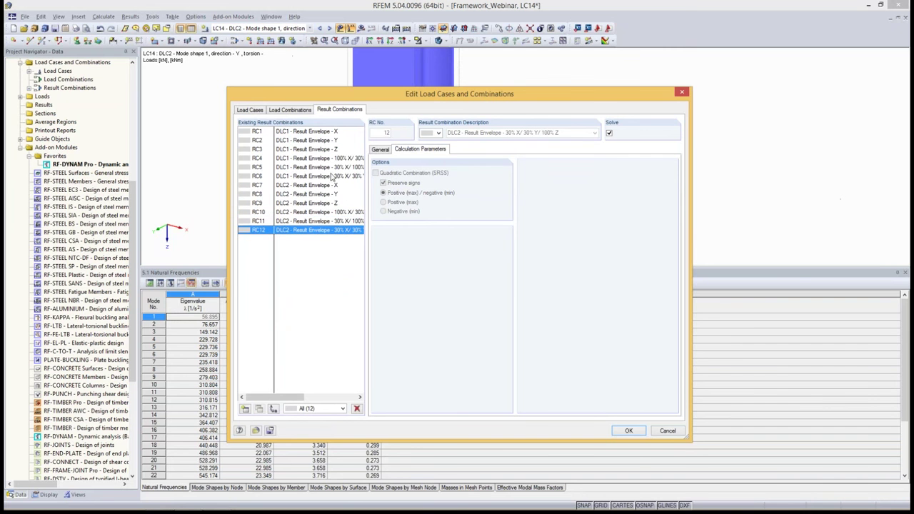
click(386, 151)
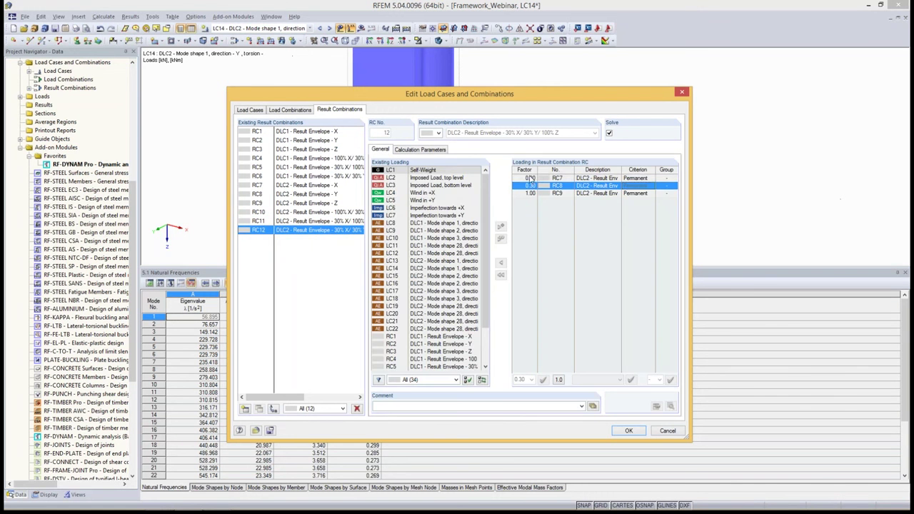
click(324, 220)
key(Up)
key(Up)
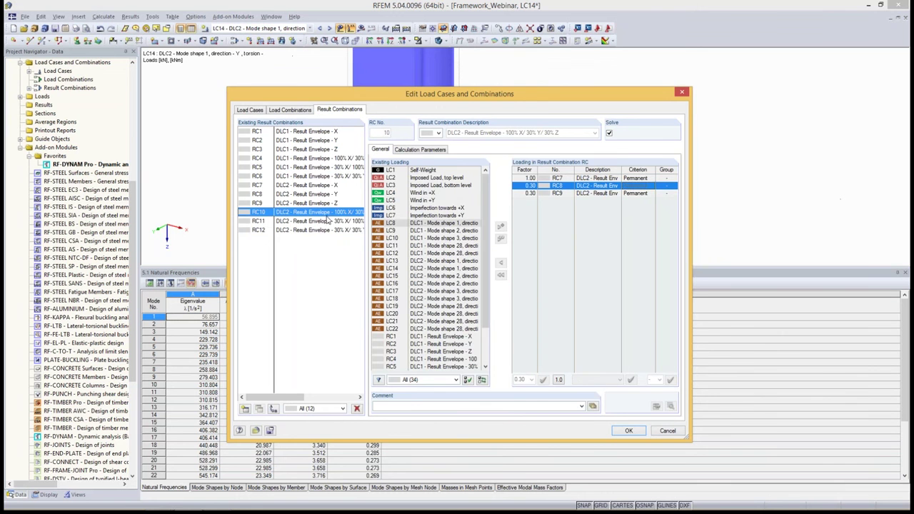
click(628, 432)
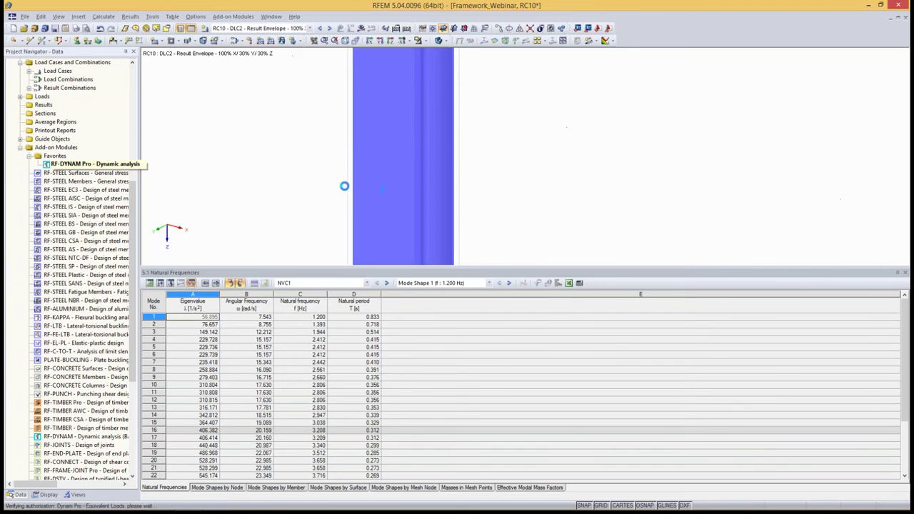
Exclude dynamic load case DLC1, Without Accidental Torsion, from solving in the RF-DYNAM Pro input data.
click(465, 104)
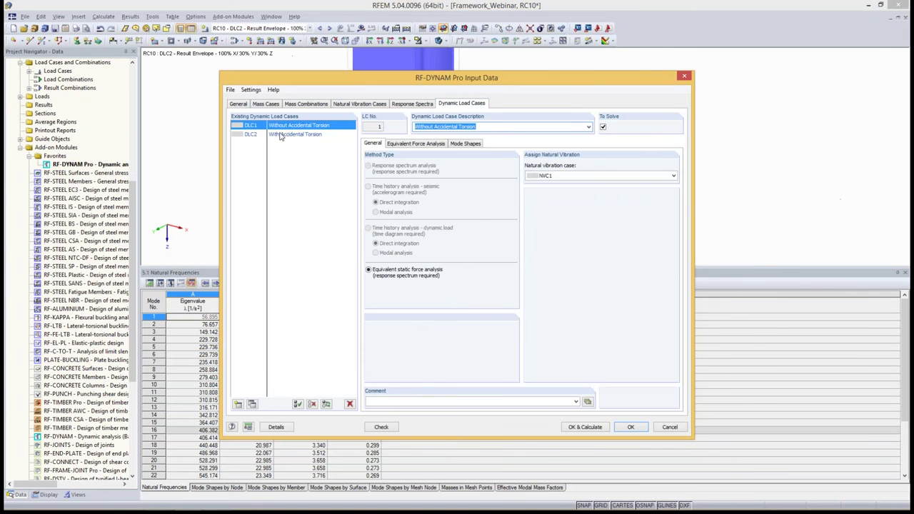
click(281, 136)
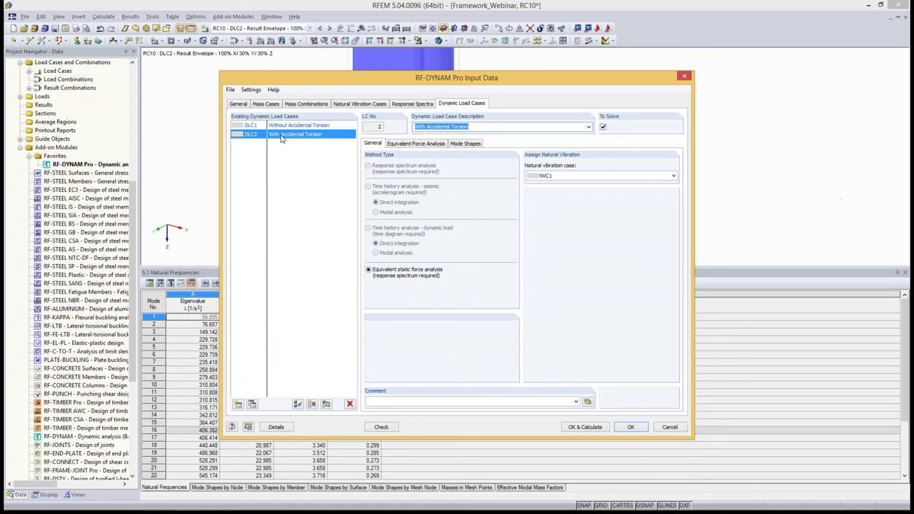
click(286, 127)
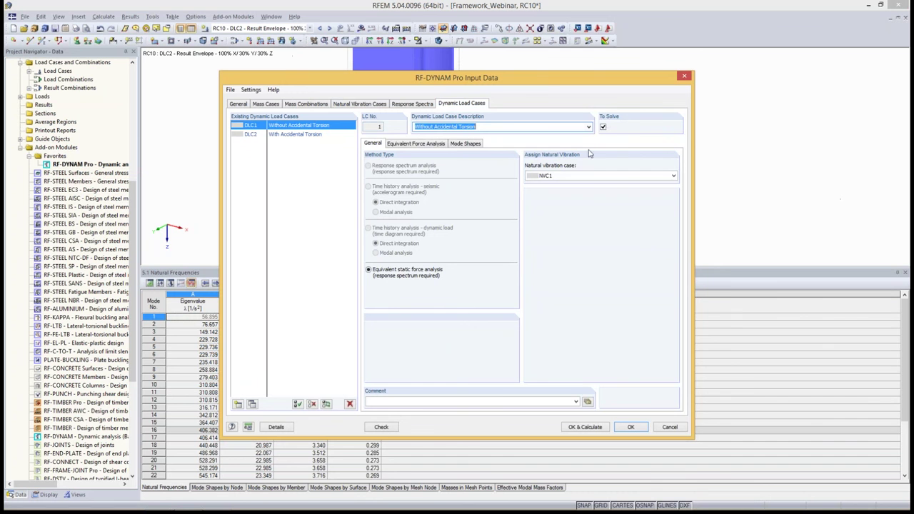
click(603, 127)
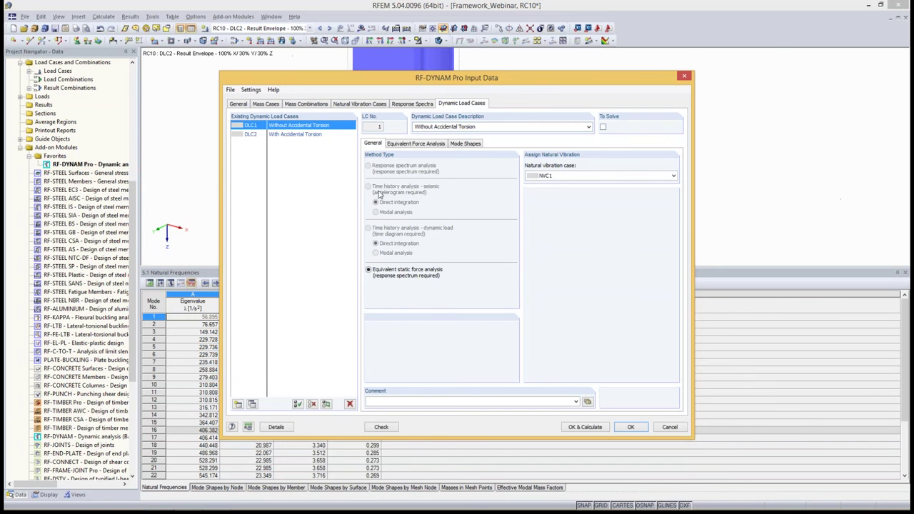
Deactivate the Z-direction response spectrum in the equivalent force analysis of DLC2.
click(276, 137)
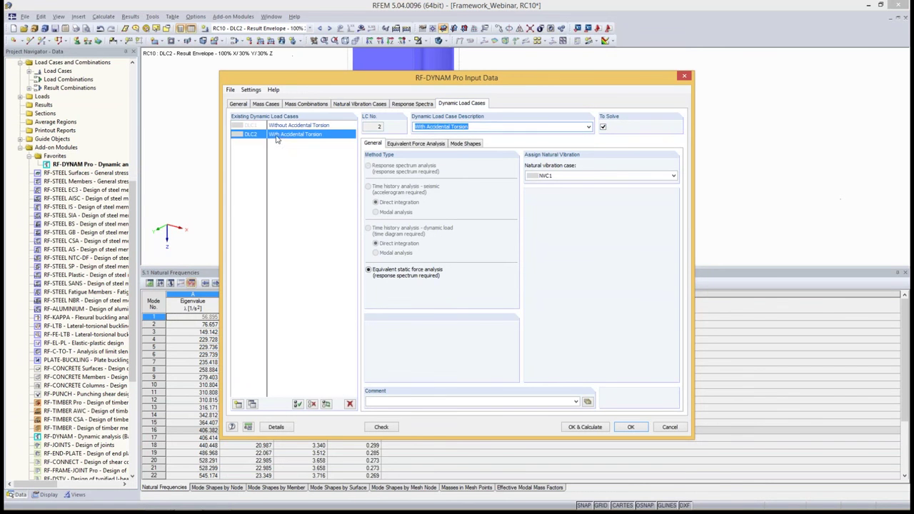
click(433, 144)
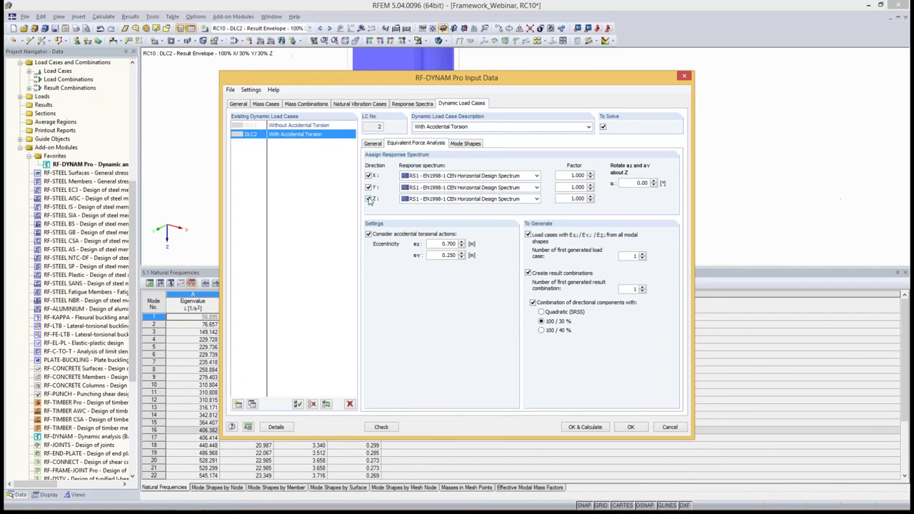
click(369, 199)
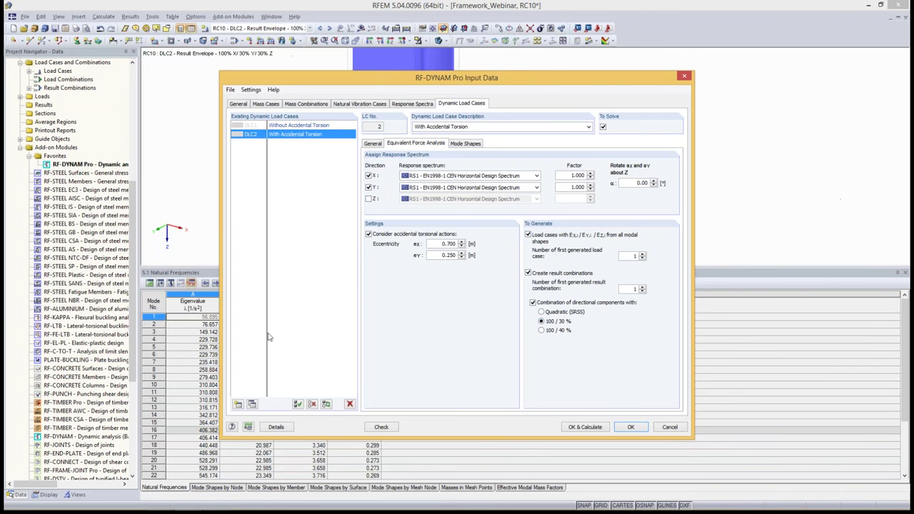
Check the mode shapes selected for DLC2 and calculate the dynamic load case, switching to the PowerPoint slides while it runs.
click(465, 144)
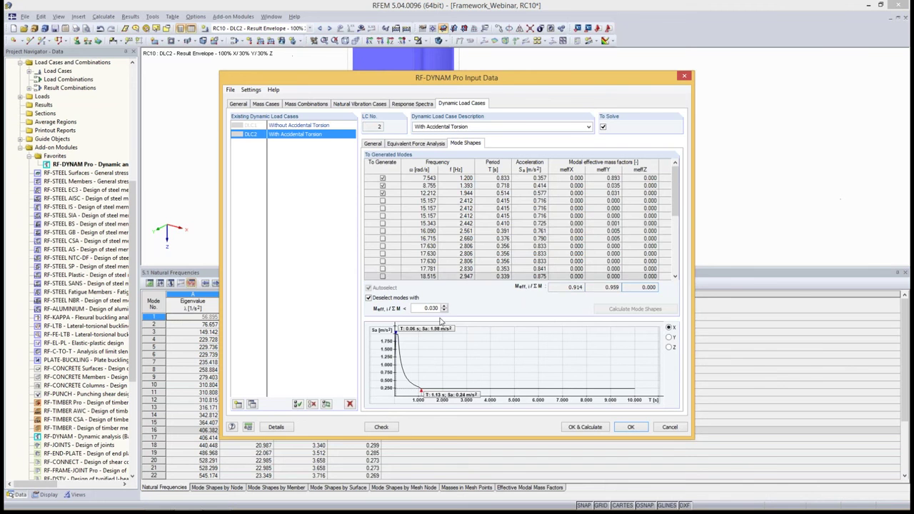
click(373, 143)
click(586, 428)
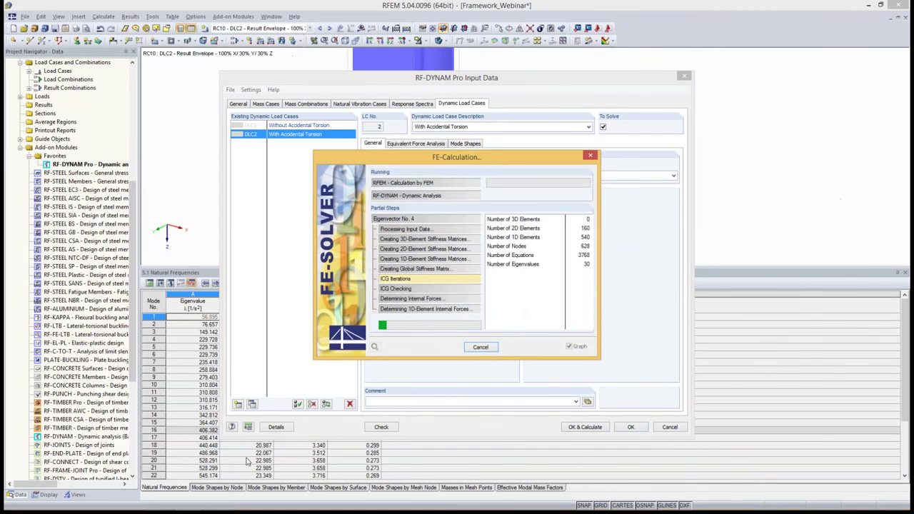
key(alt+Tab)
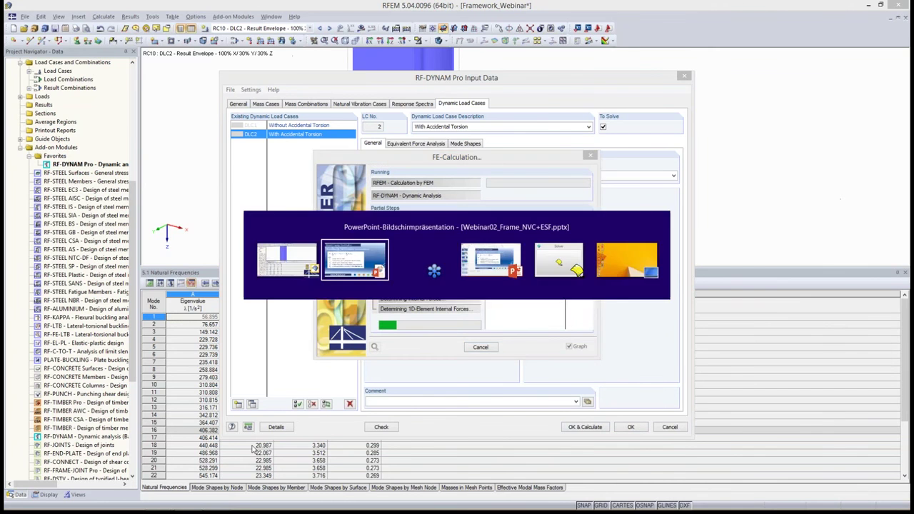
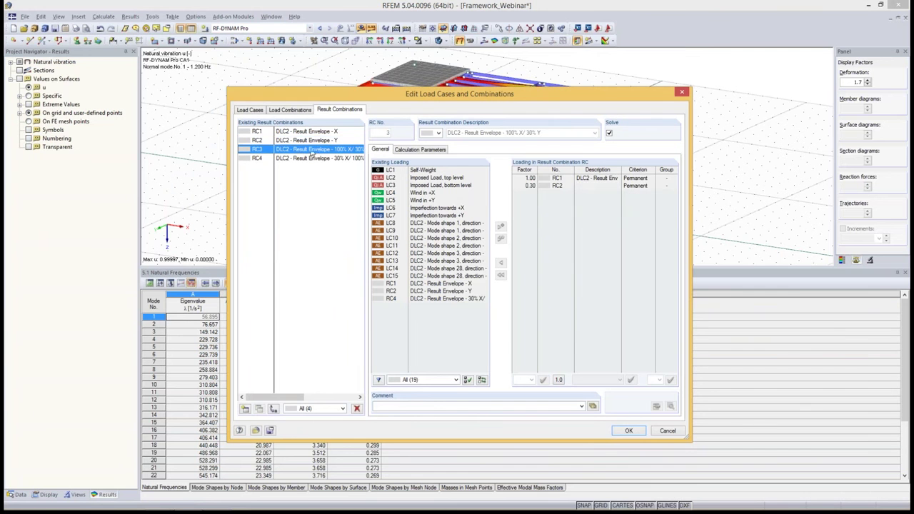
Check the factors in RC3 and RC4 and create result combination RC5 containing LC1 Self-Weight with factor 1.00.
click(530, 179)
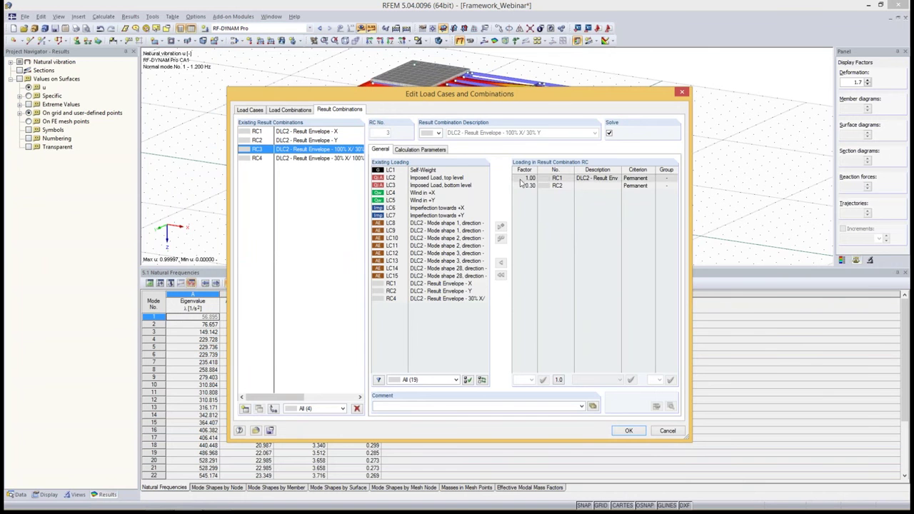
click(326, 159)
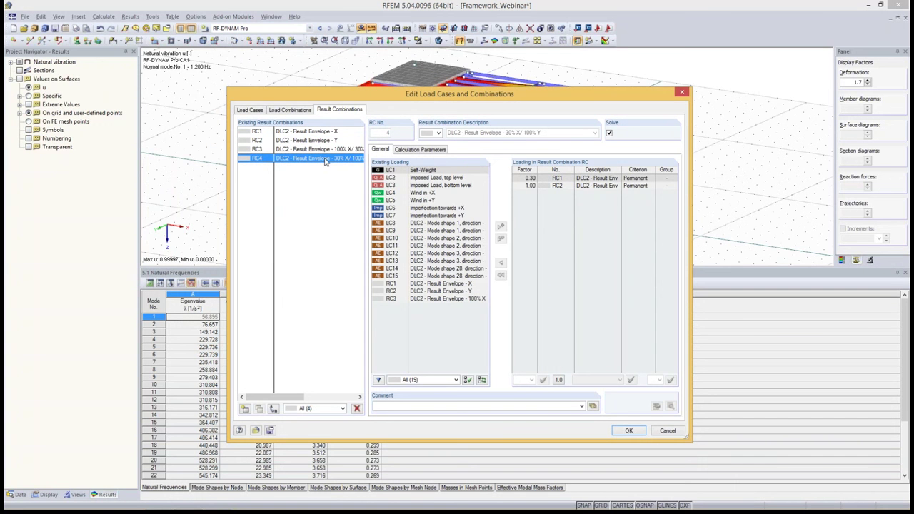
click(244, 410)
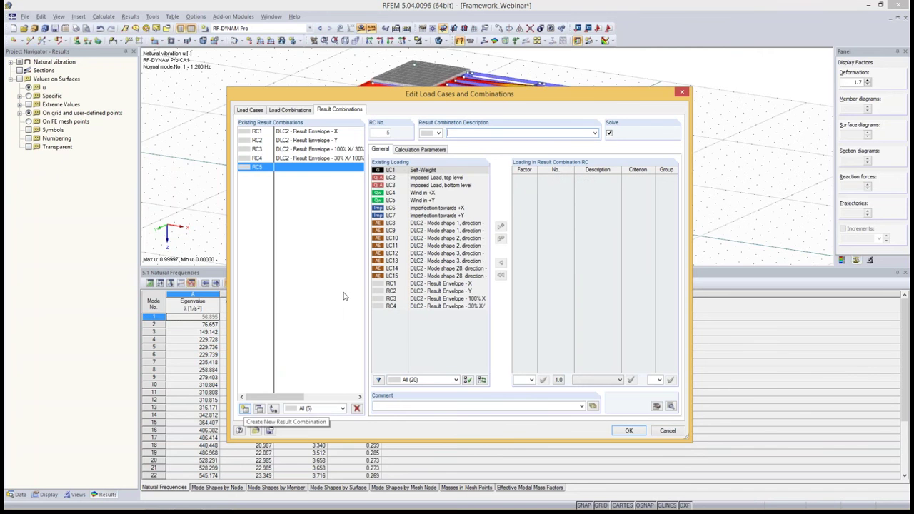
click(443, 171)
click(501, 226)
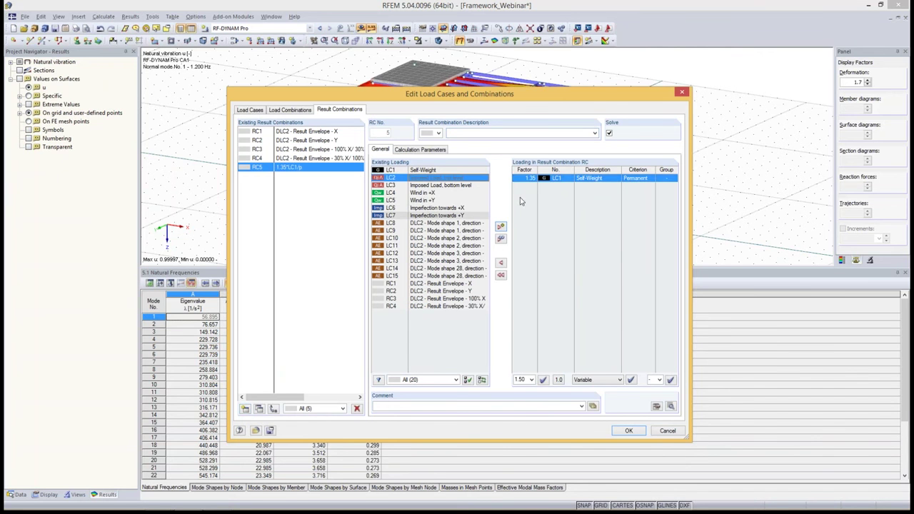
click(525, 178)
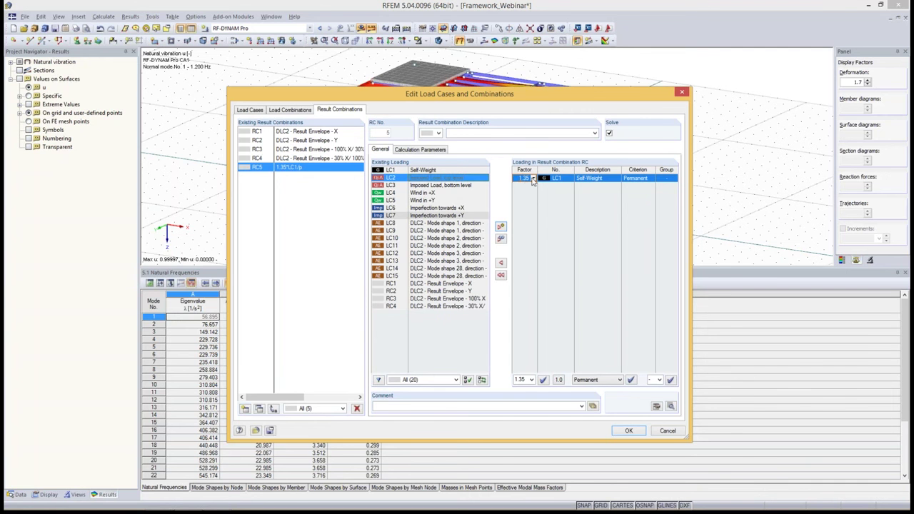
click(532, 178)
click(530, 204)
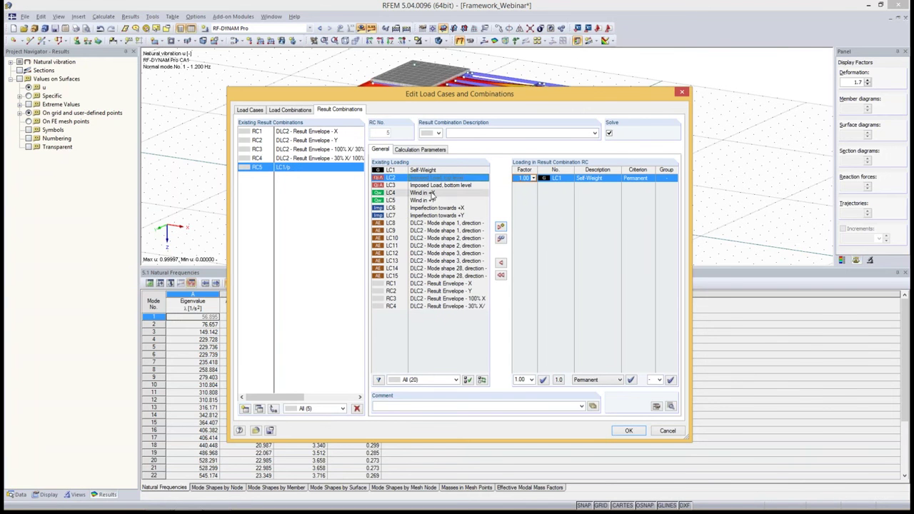
Add the top-level and bottom-level imposed loads LC2 and LC3 to RC5, each with a factor of 0.3.
click(437, 179)
shift+click(439, 186)
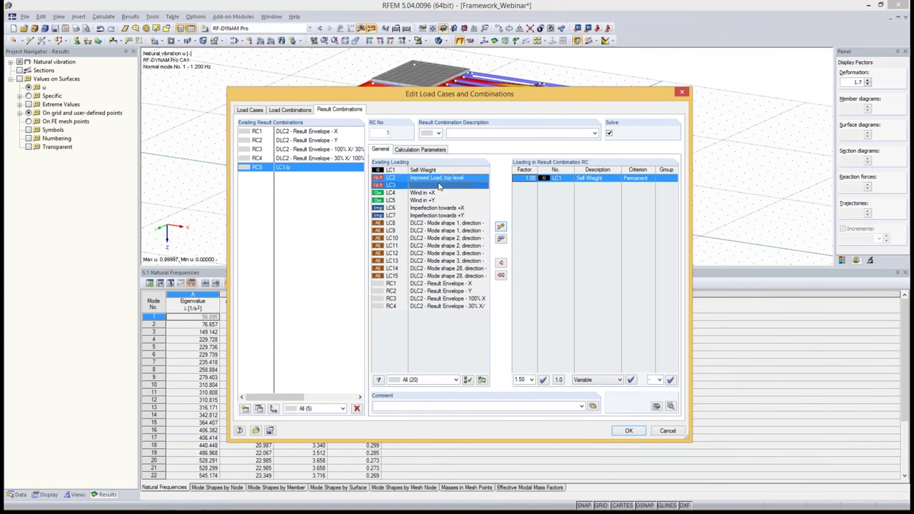
click(500, 226)
click(527, 185)
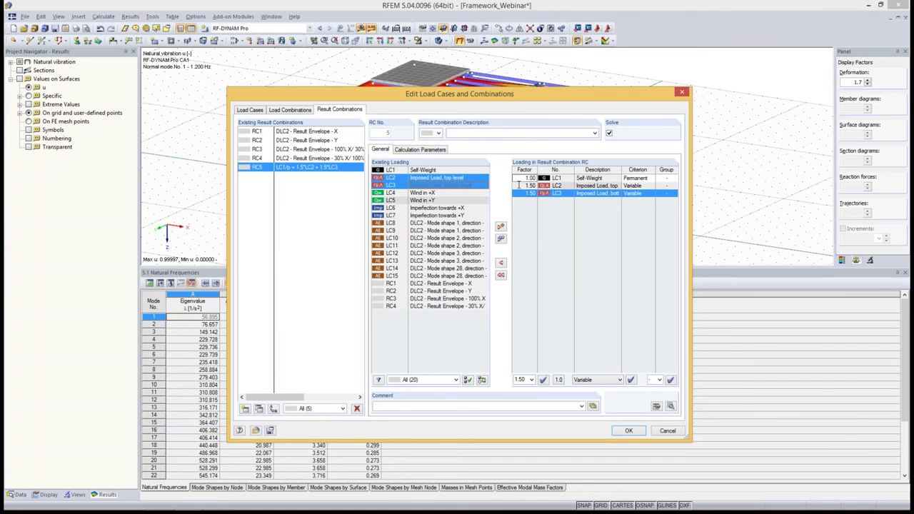
click(533, 186)
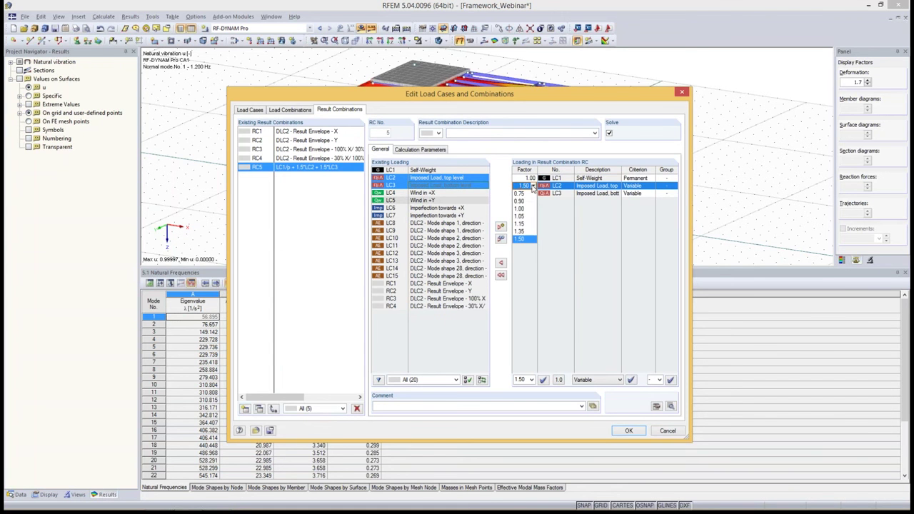
click(526, 187)
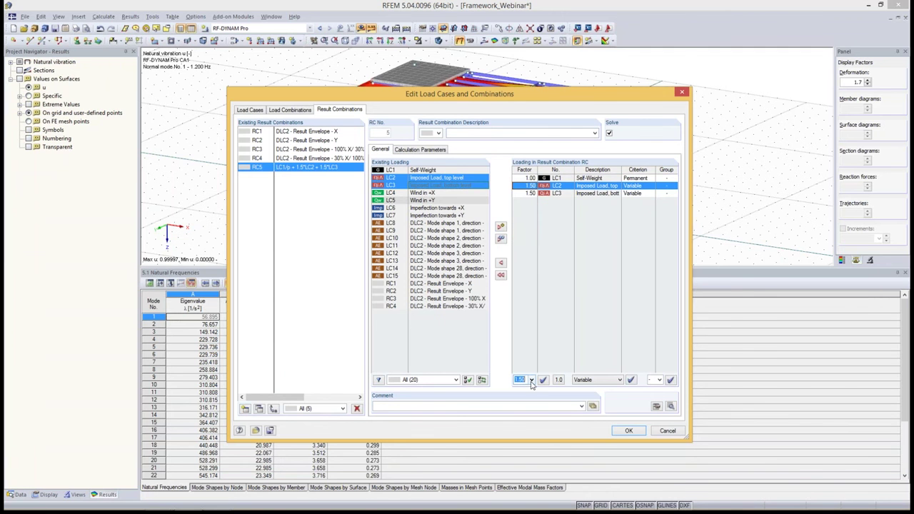
text(0.3)
click(543, 381)
click(529, 192)
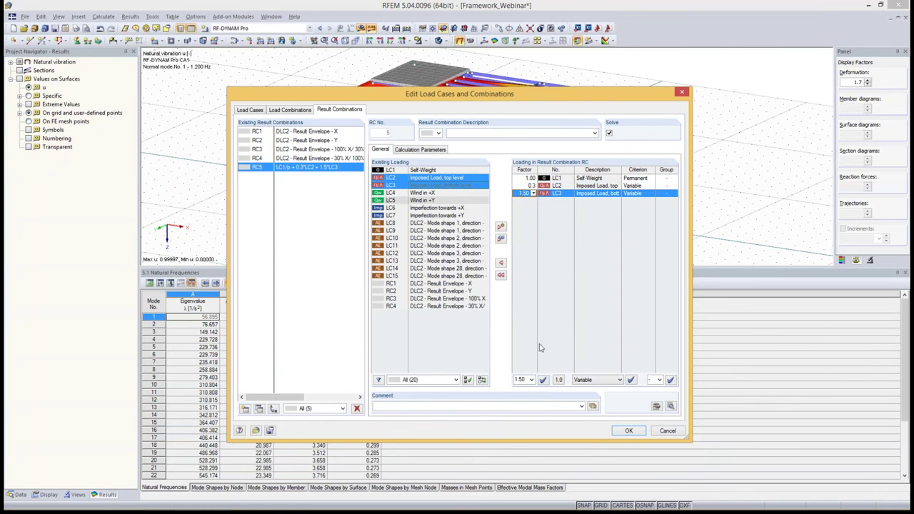
double_click(530, 381)
text(0.3)
click(542, 381)
Set the criterion of imposed loads LC2 and LC3 in RC5 to Permanent.
click(635, 185)
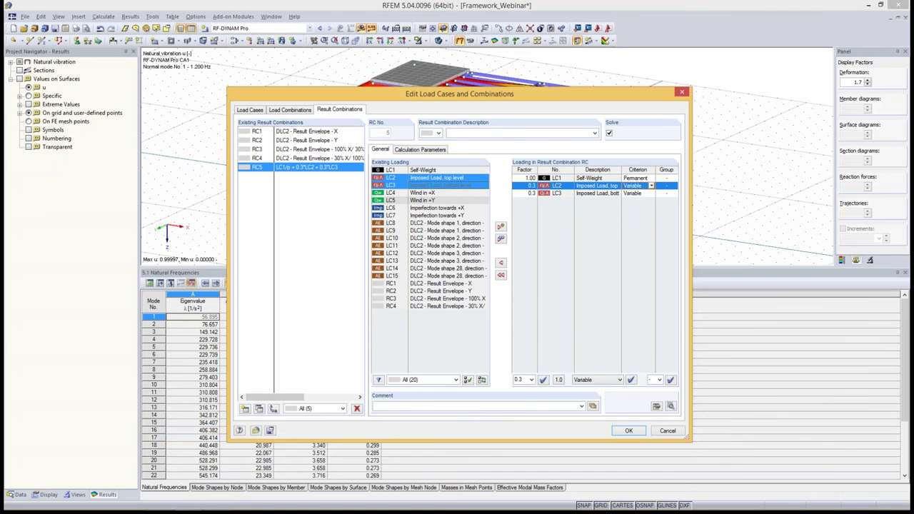
click(651, 185)
click(634, 201)
click(643, 194)
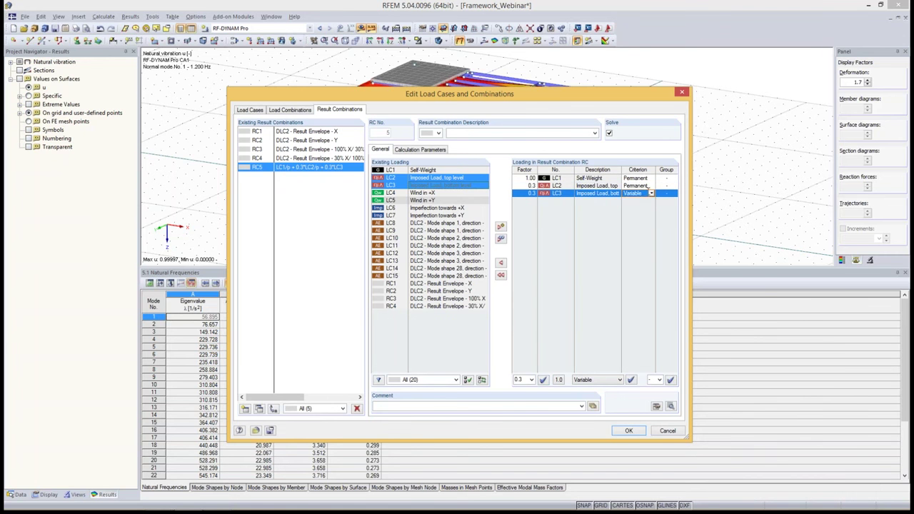
click(651, 194)
click(634, 201)
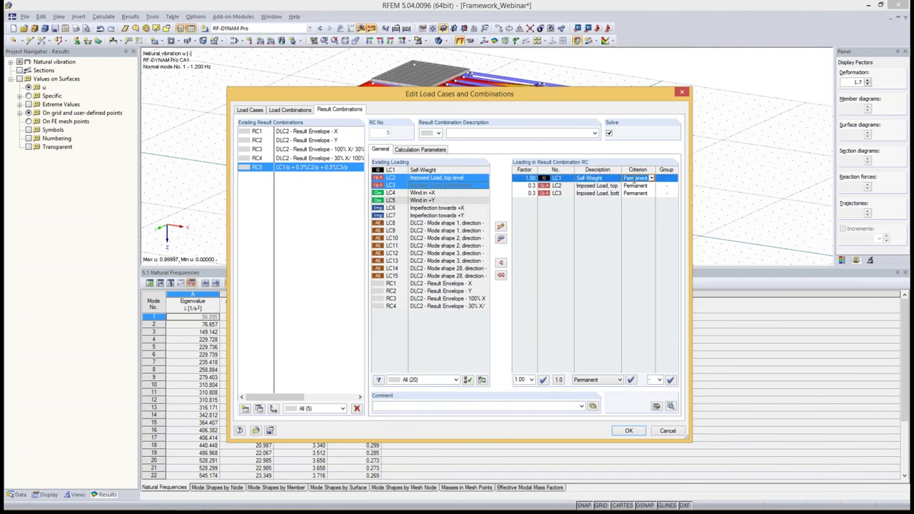
click(636, 185)
click(523, 178)
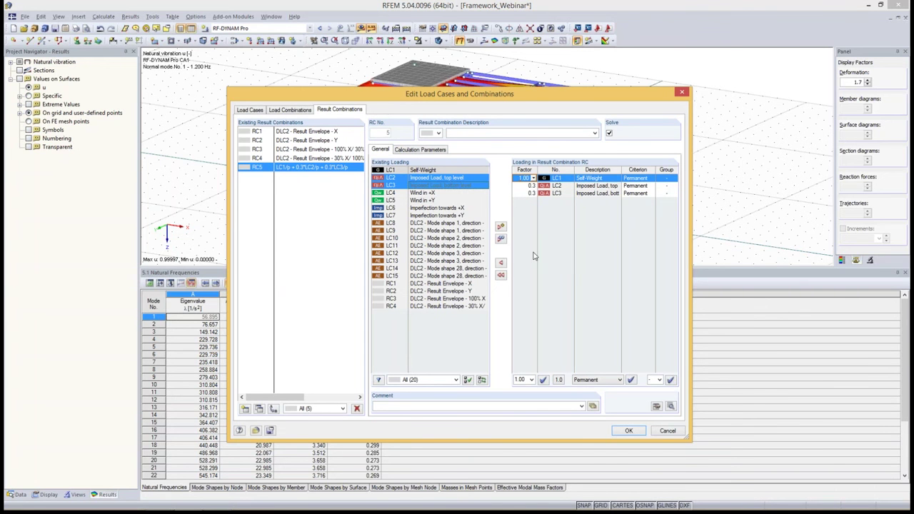
Add the directional envelopes RC3 and RC4 to RC5 together as alternatives in one group.
click(413, 299)
ctrl+click(414, 307)
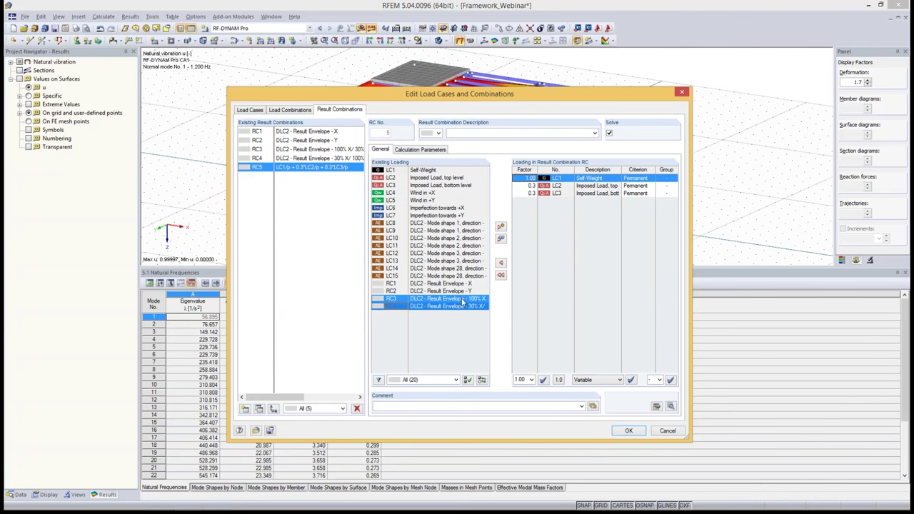
click(501, 240)
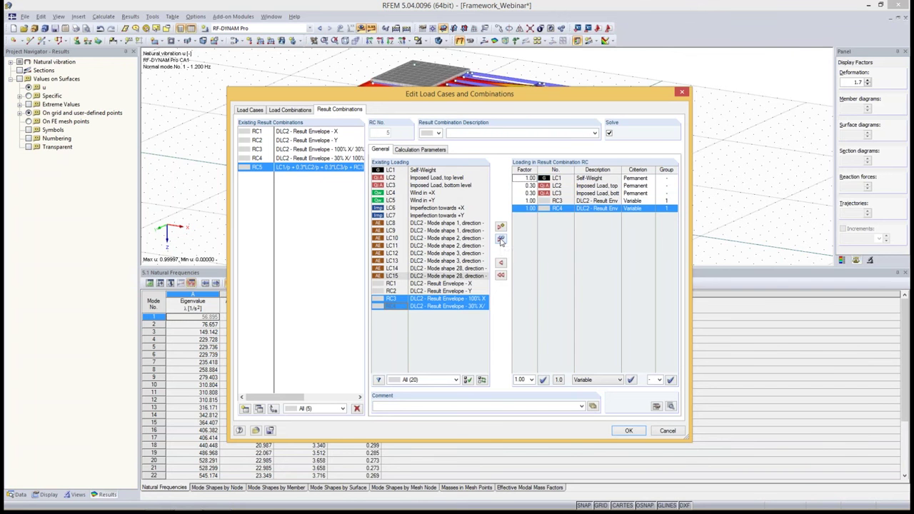
click(672, 207)
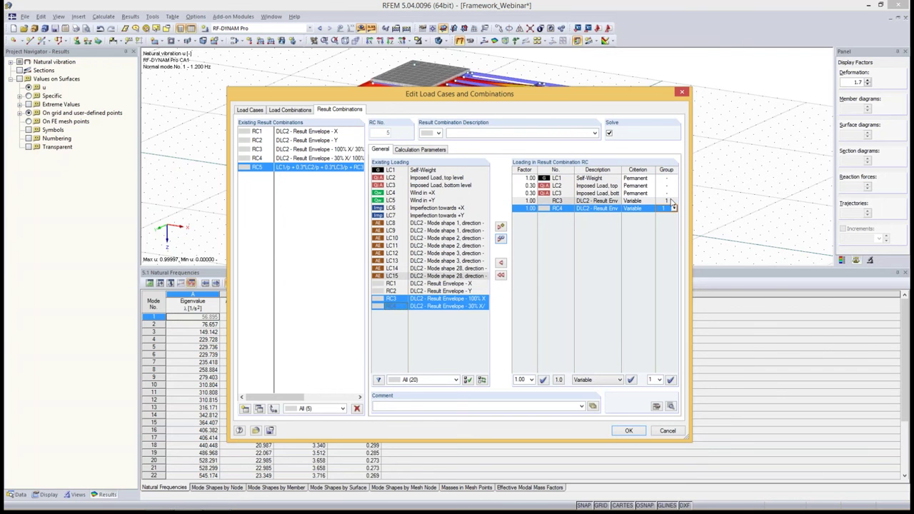
Set the criterion of the grouped envelopes RC3 and RC4 in RC5 to Permanent.
click(644, 201)
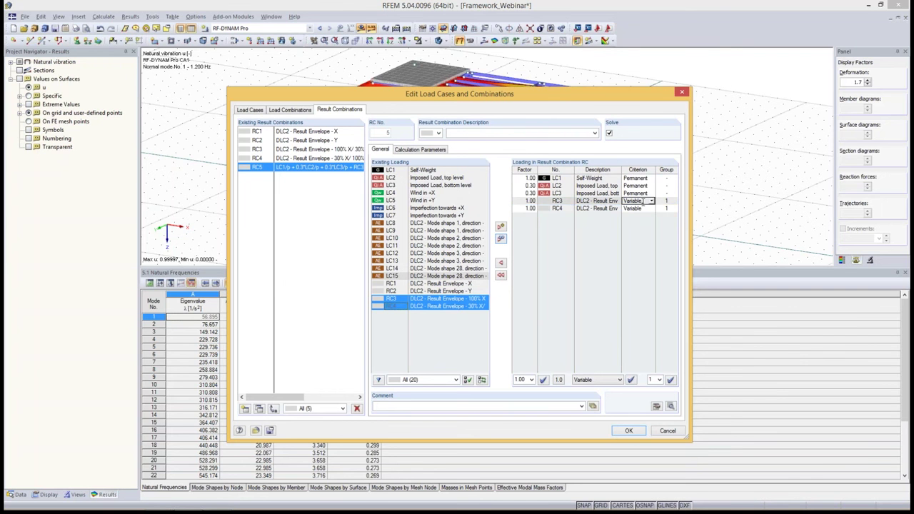
click(651, 201)
click(647, 208)
click(648, 208)
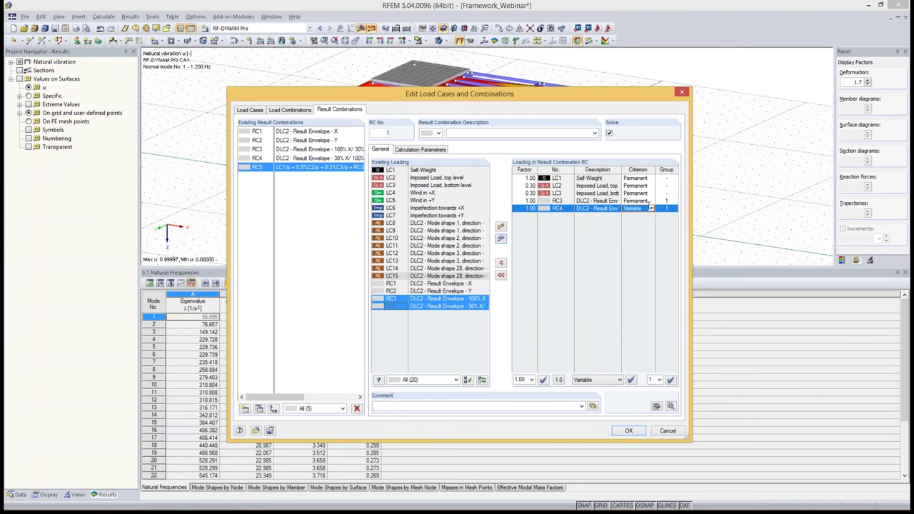
click(651, 207)
click(638, 216)
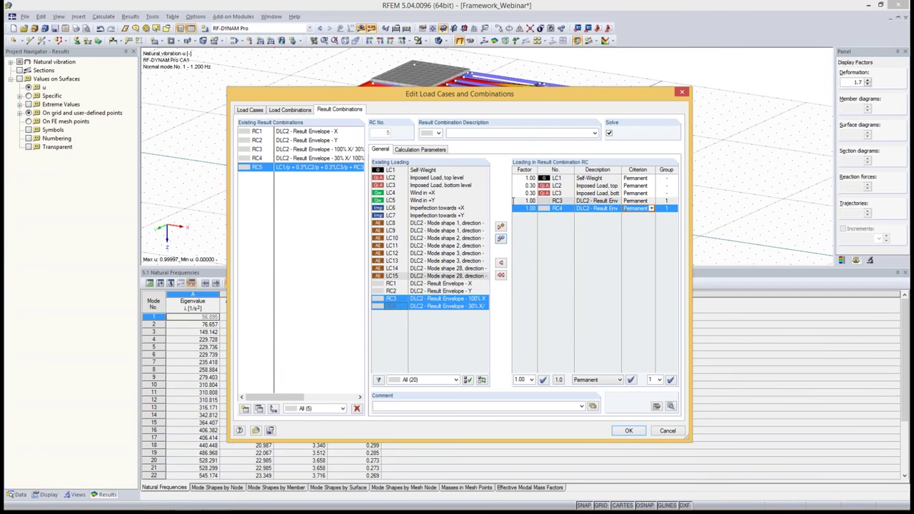
click(525, 208)
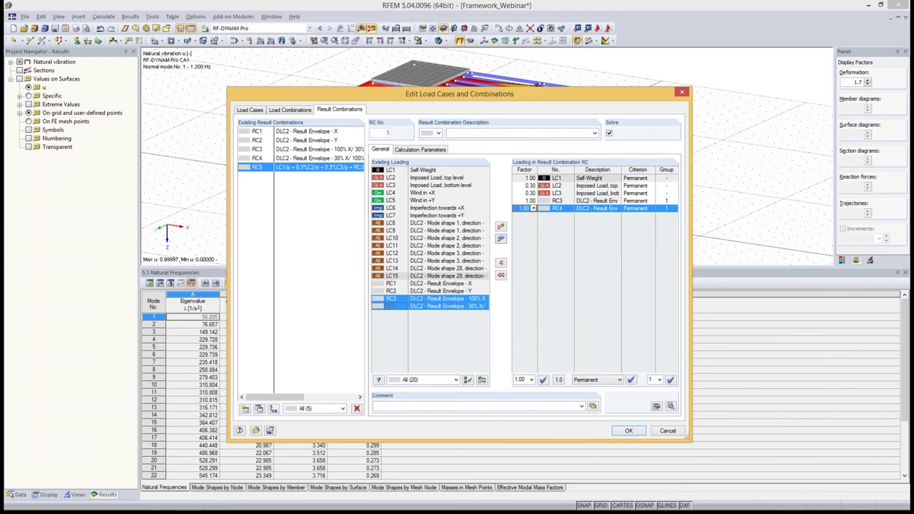
Describe RC5 as "Seismic Design Combination" and accept the load cases and combinations.
click(495, 134)
text(S)
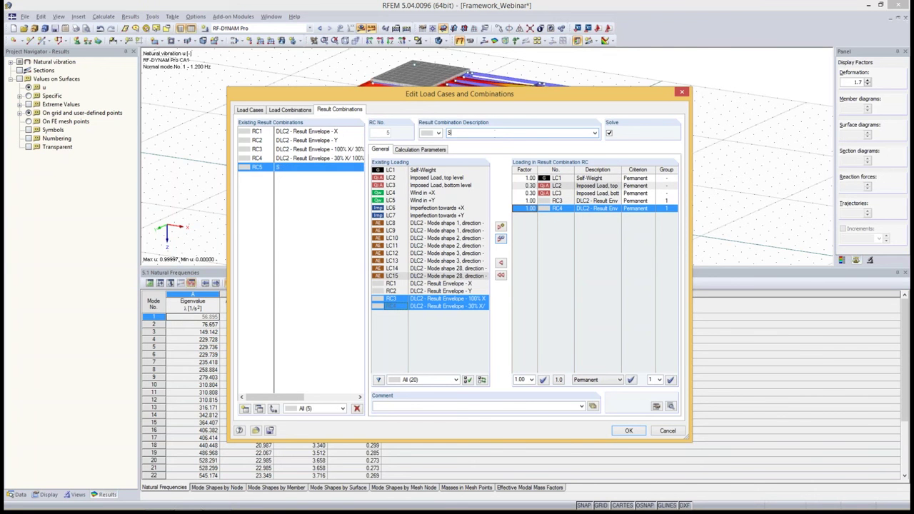
text(eismic Design Combination)
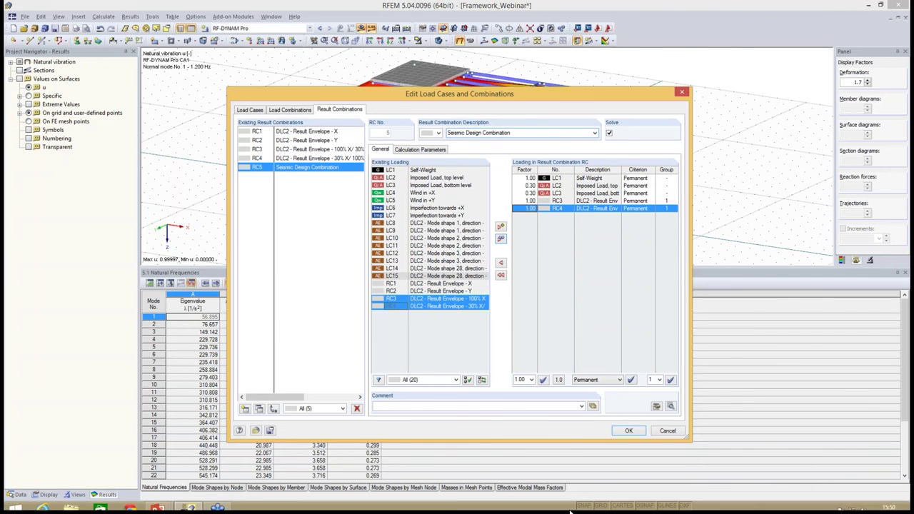
click(629, 432)
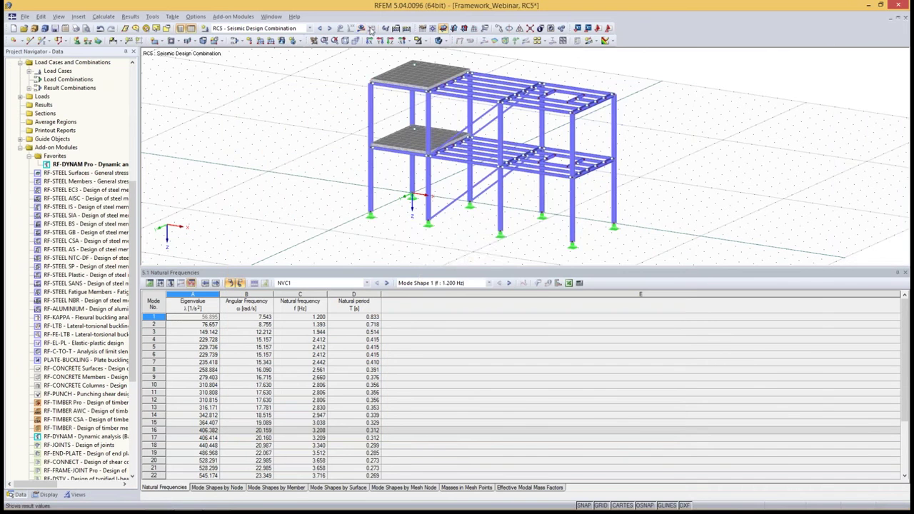
Show the results of RC5 as global deformations u, limited to maximum values, with the color spectrum scale displayed.
click(440, 274)
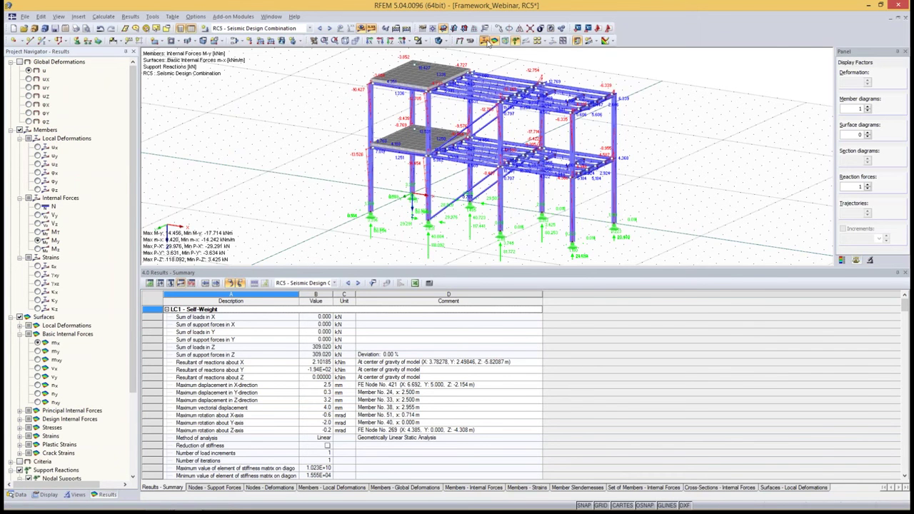
click(441, 41)
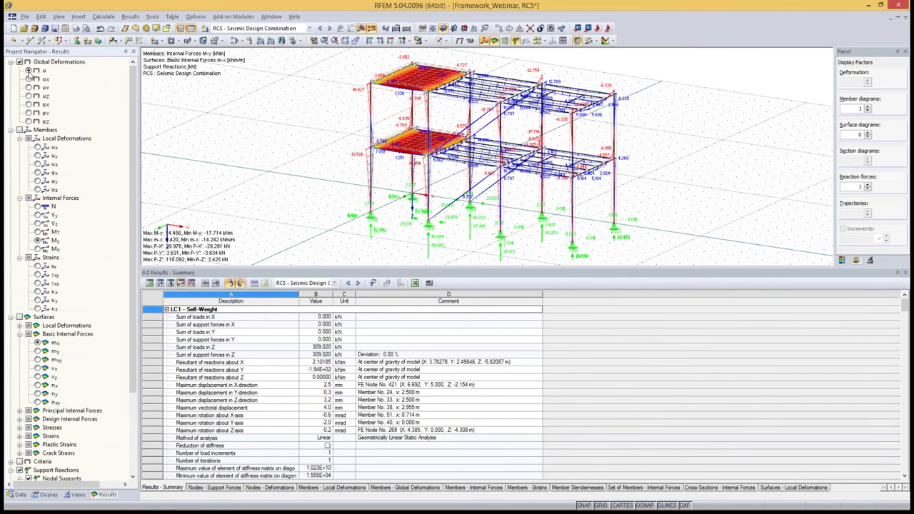
click(29, 71)
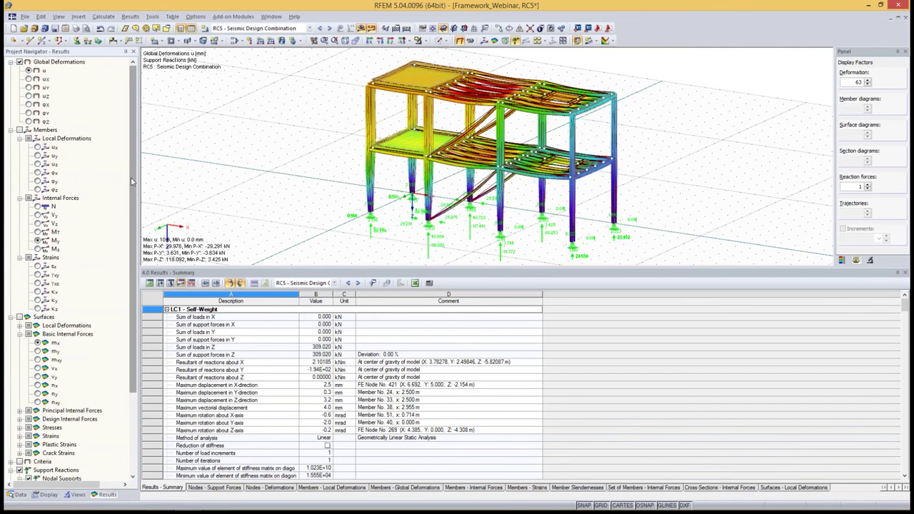
drag(131, 182, 132, 260)
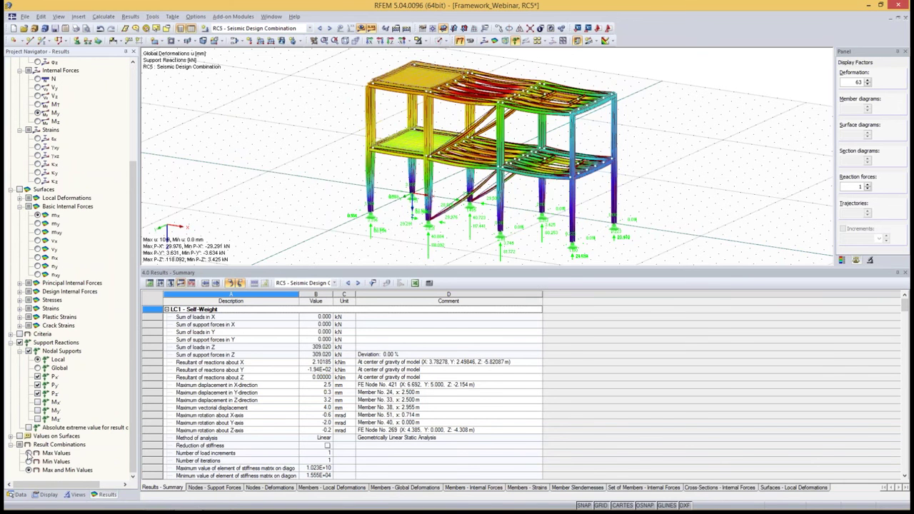
click(28, 454)
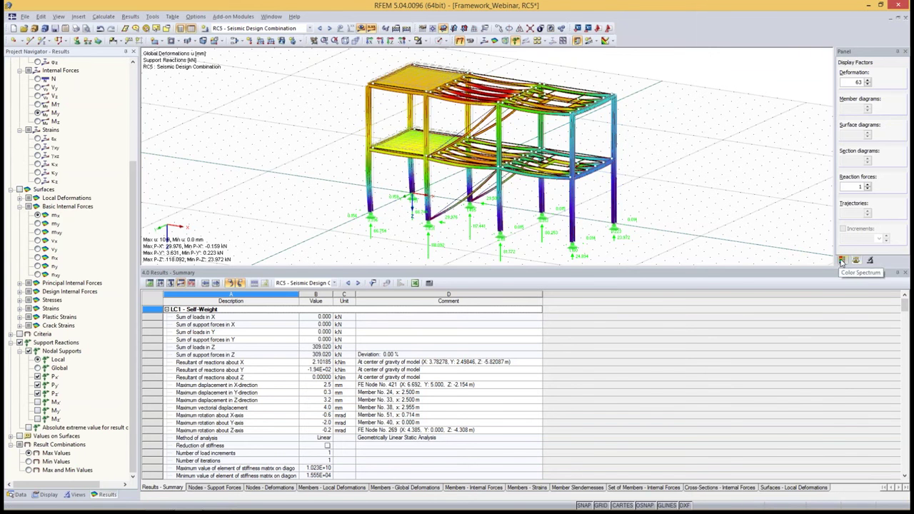
click(842, 261)
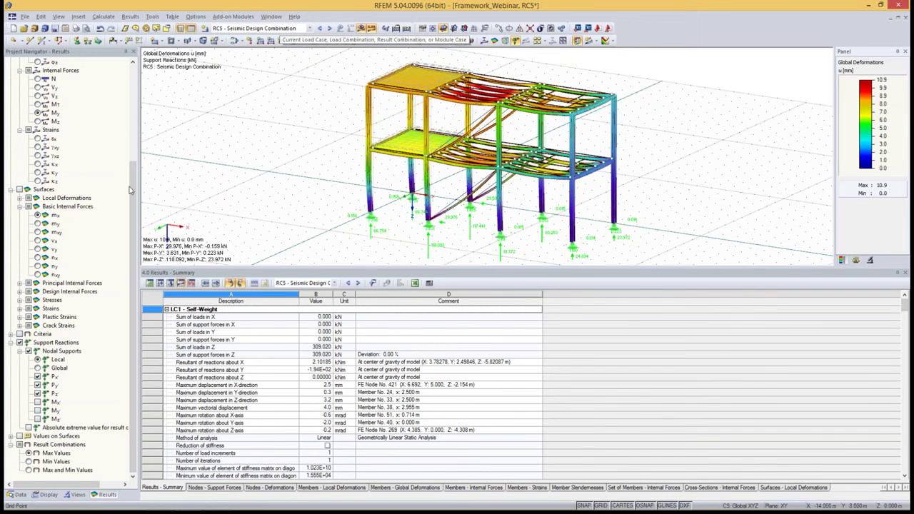
Examine the available standards and national annexes for classifying load cases and combinations in the model's general data, then close without changes.
scroll(130, 187, up, 5)
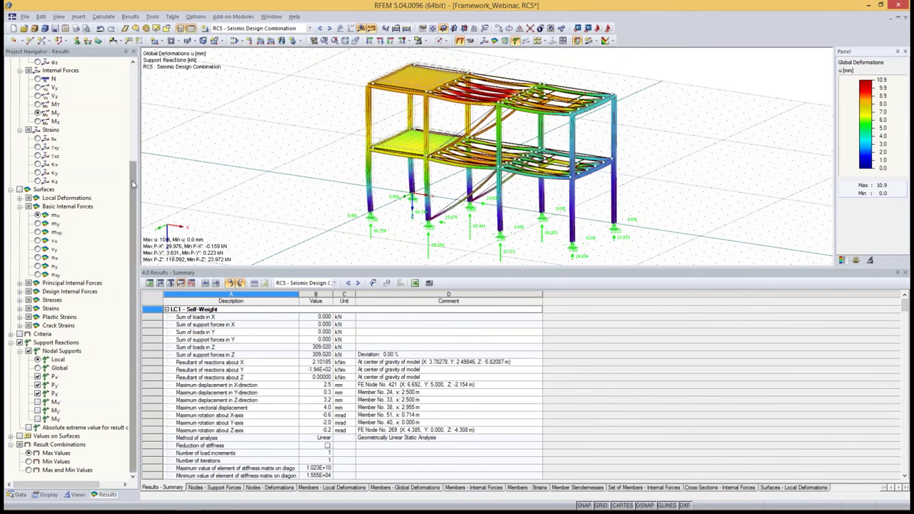
click(17, 497)
scroll(47, 96, up, 10)
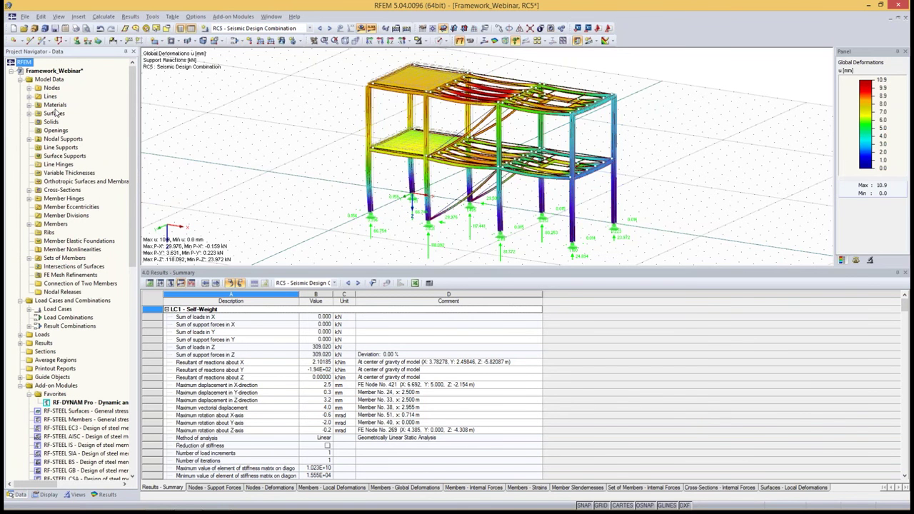
right_click(63, 73)
click(85, 77)
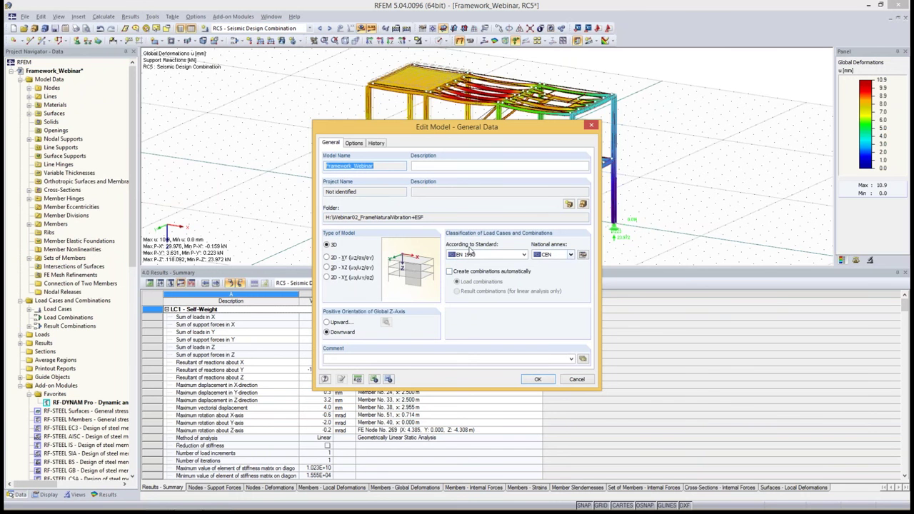
click(509, 255)
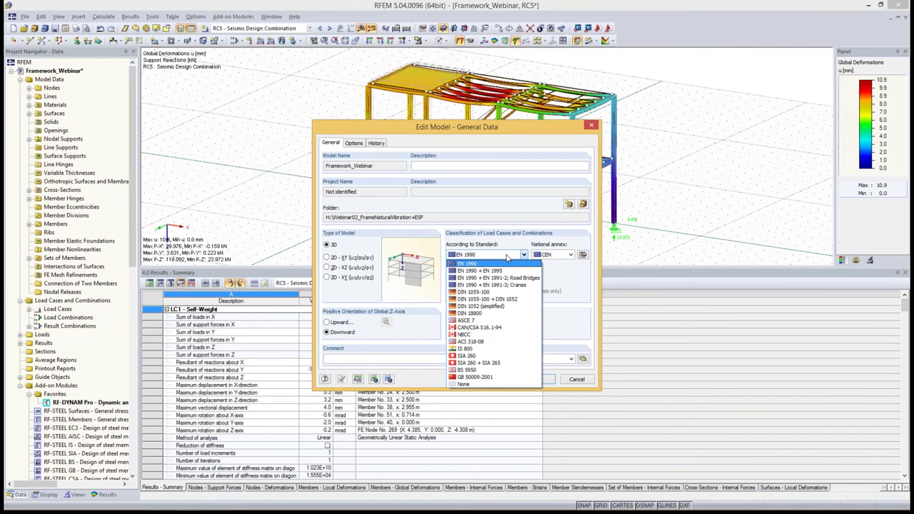
click(508, 255)
click(558, 255)
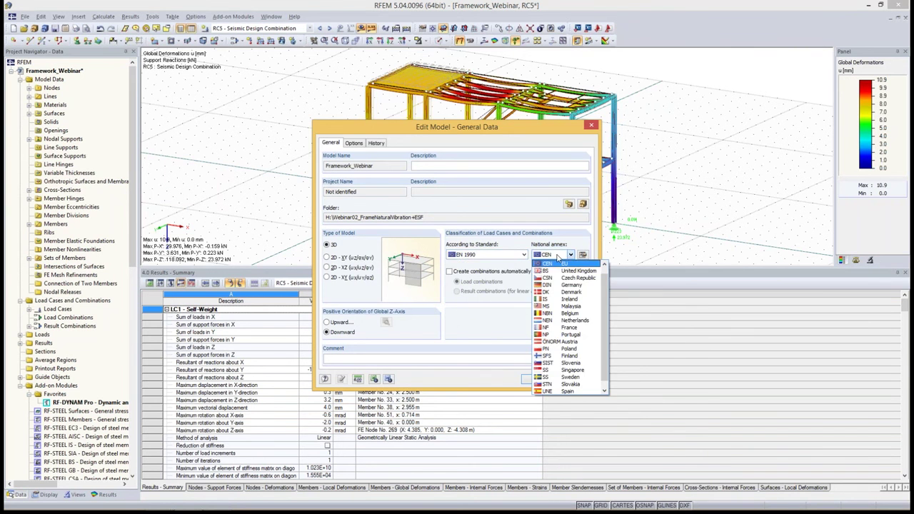
click(557, 256)
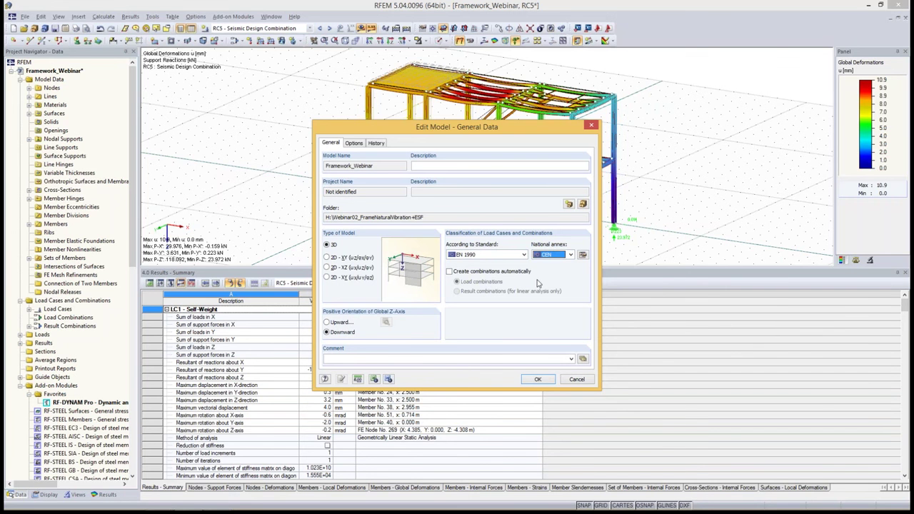
click(575, 380)
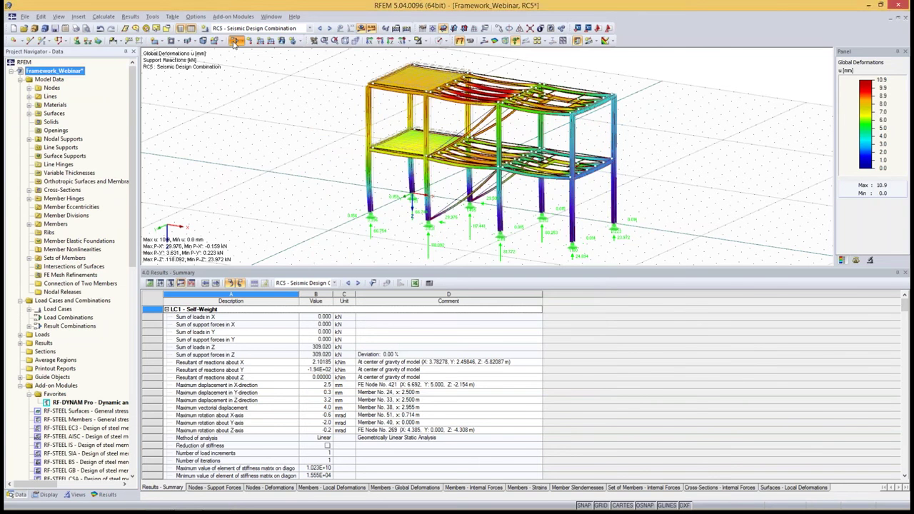
Open the result combinations of the model and review the definition of the seismic design combination RC5.
click(235, 41)
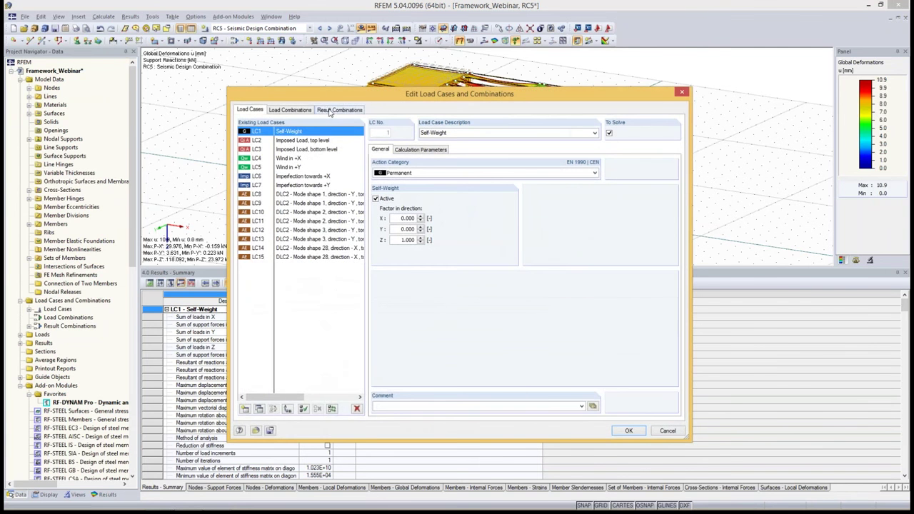
click(333, 110)
click(305, 169)
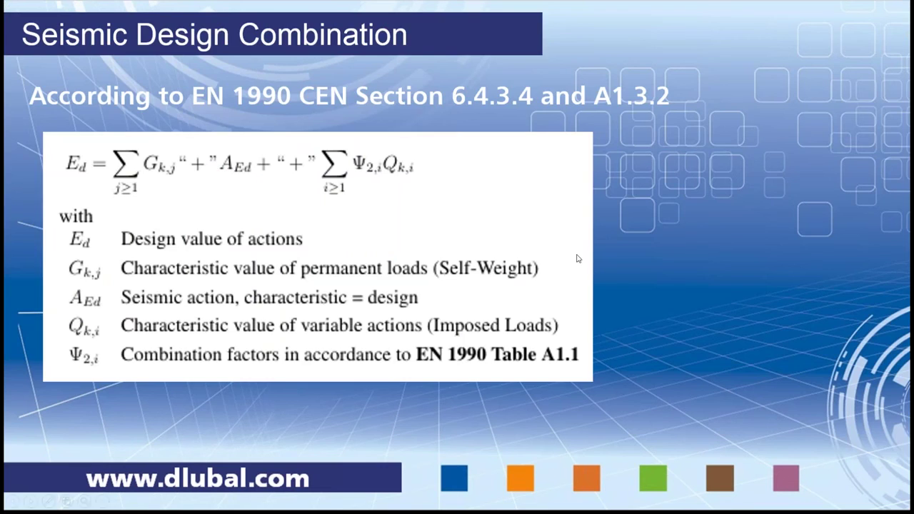
click(577, 258)
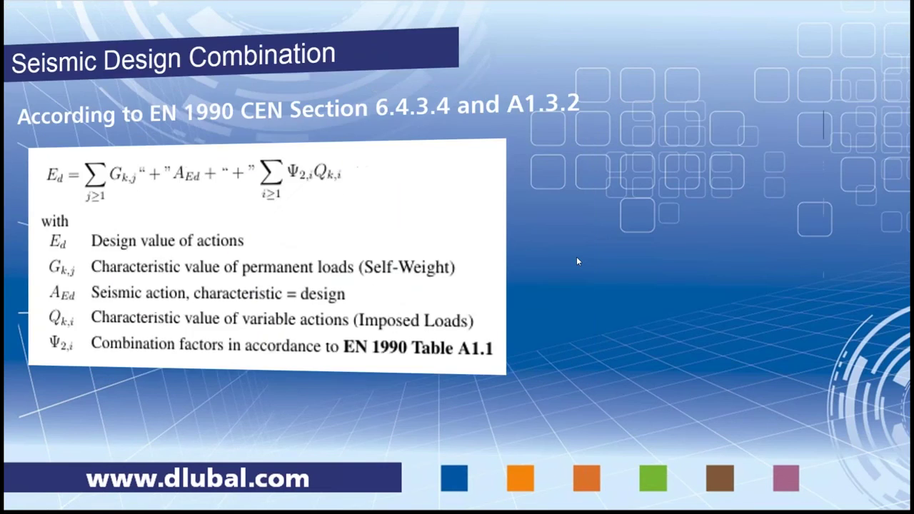